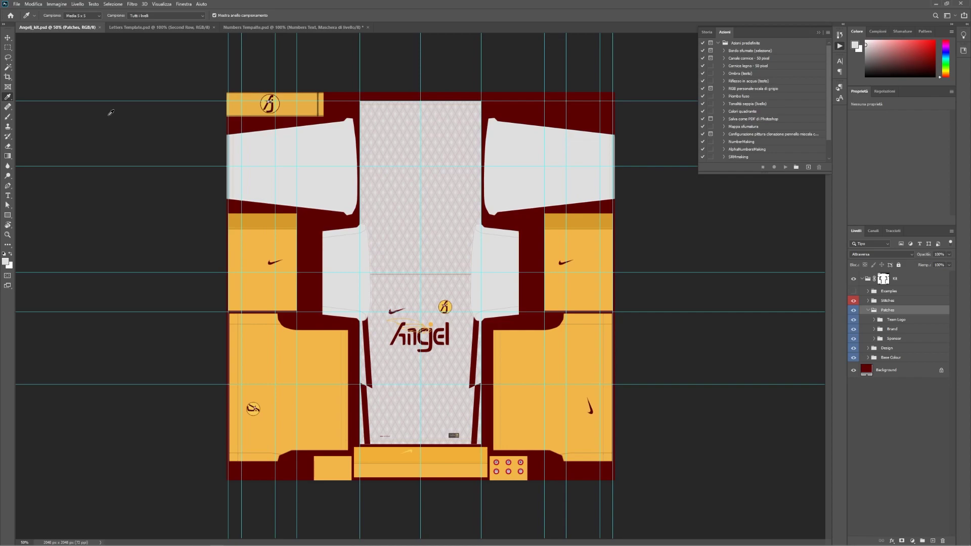
Move the Notepad list of evo-web thread links aside, select the links, and switch to the browser
{"action": "left_click", "coordinate": [931, 4]}
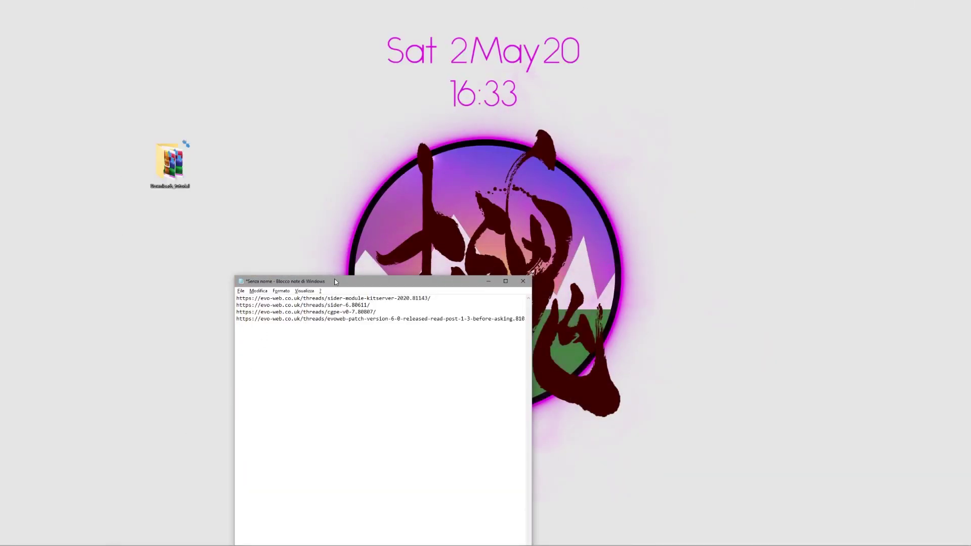
{"action": "left_click_drag", "start_coordinate": [338, 282], "coordinate": [673, 146]}
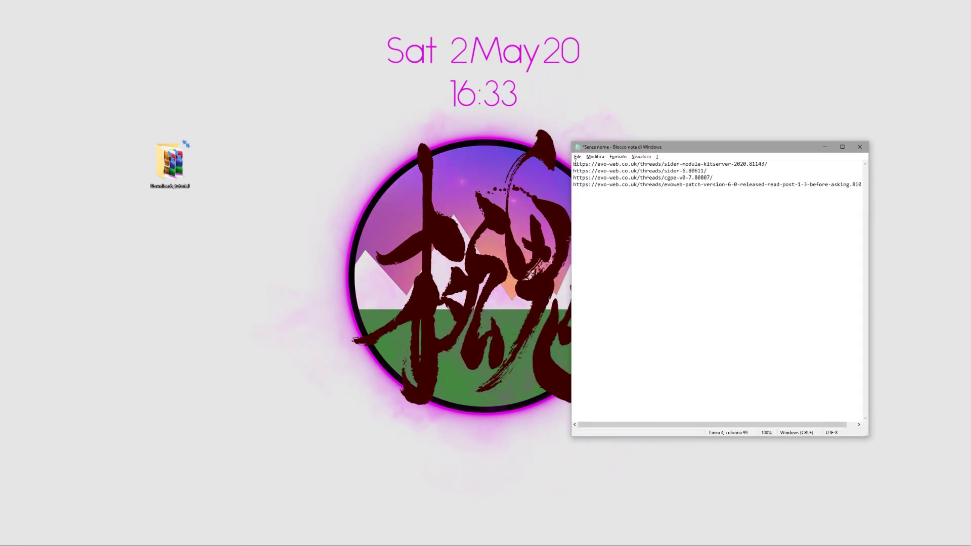
{"action": "left_click_drag", "start_coordinate": [574, 164], "coordinate": [773, 186]}
{"action": "left_click", "coordinate": [824, 147]}
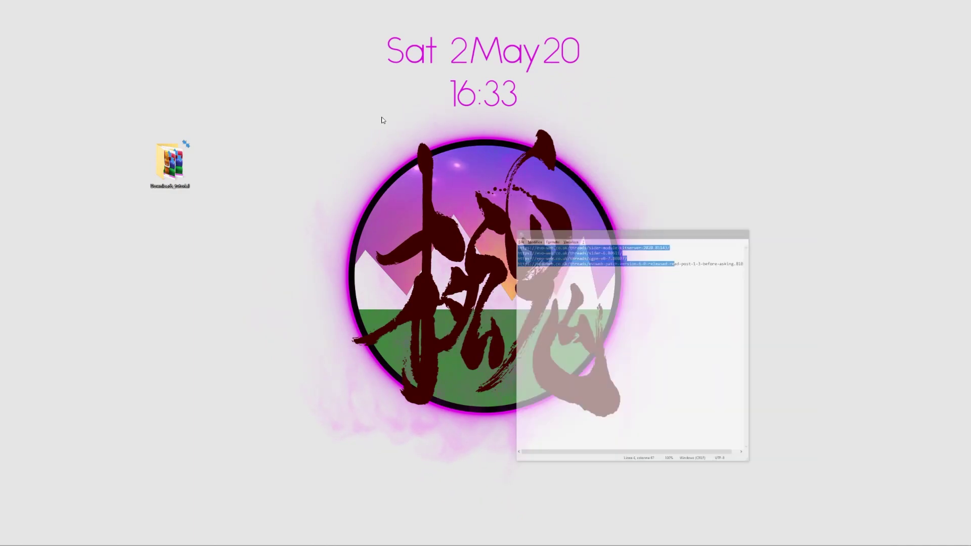
{"action": "key", "text": "alt+Tab"}
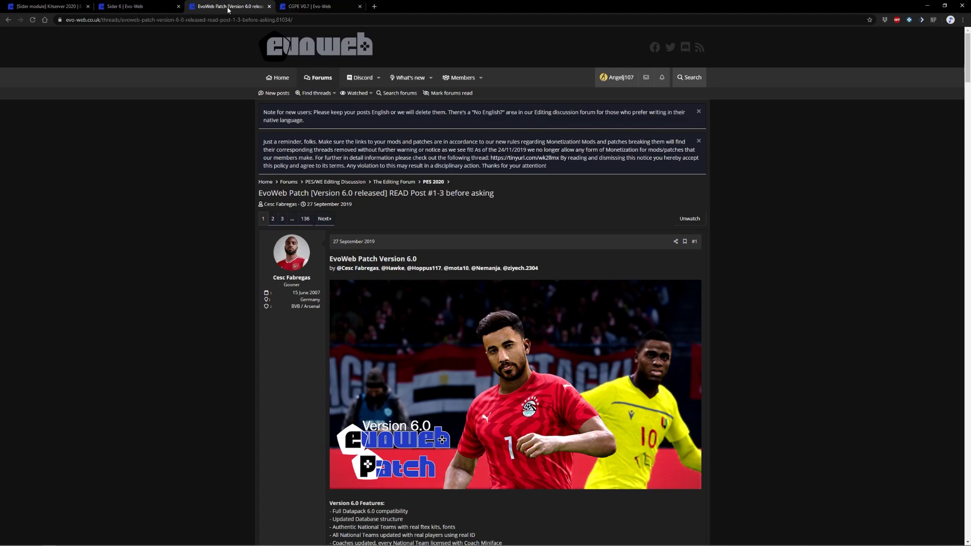
{"action": "left_click", "coordinate": [38, 5]}
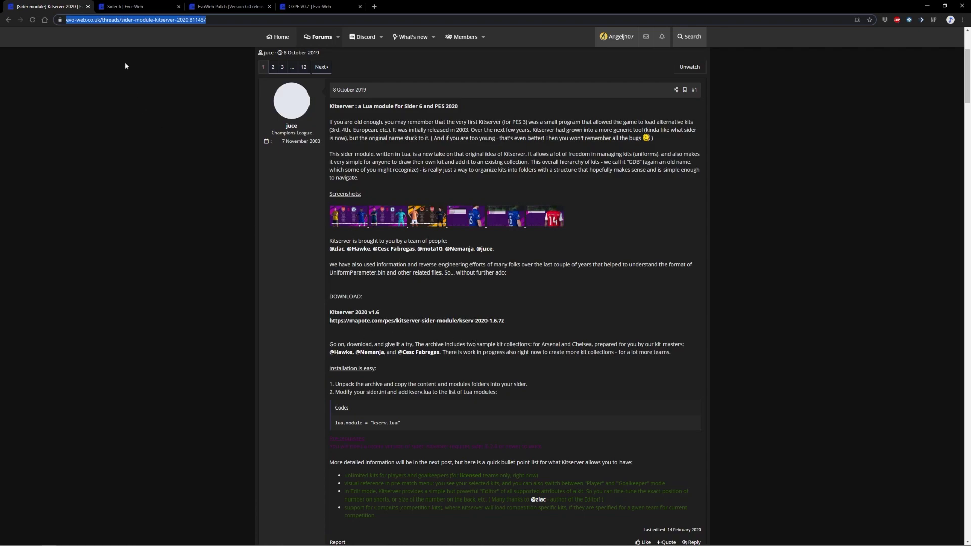
{"action": "left_click", "coordinate": [127, 7]}
{"action": "scroll", "coordinate": [442, 370], "scroll_direction": "down", "scroll_amount": 2}
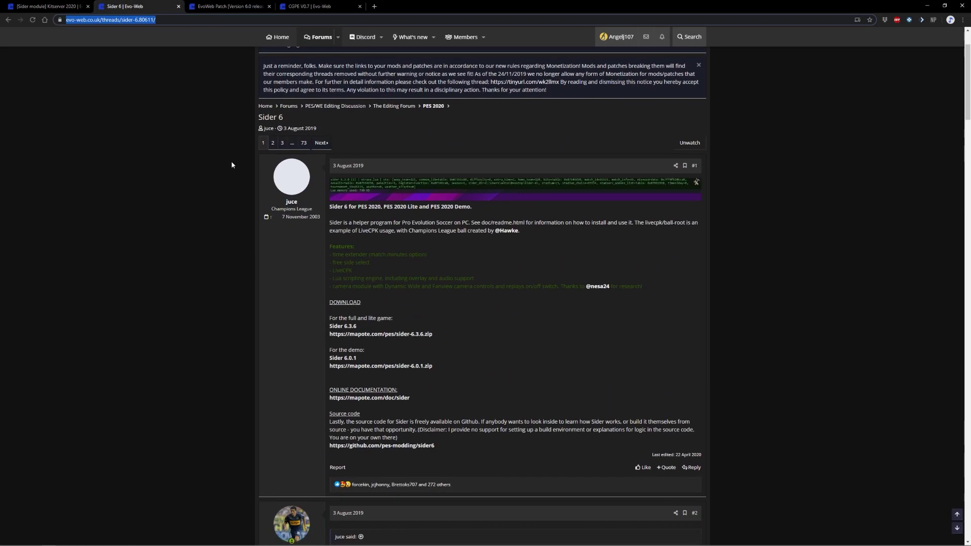
{"action": "left_click", "coordinate": [230, 6]}
{"action": "scroll", "coordinate": [352, 259], "scroll_direction": "down", "scroll_amount": 2}
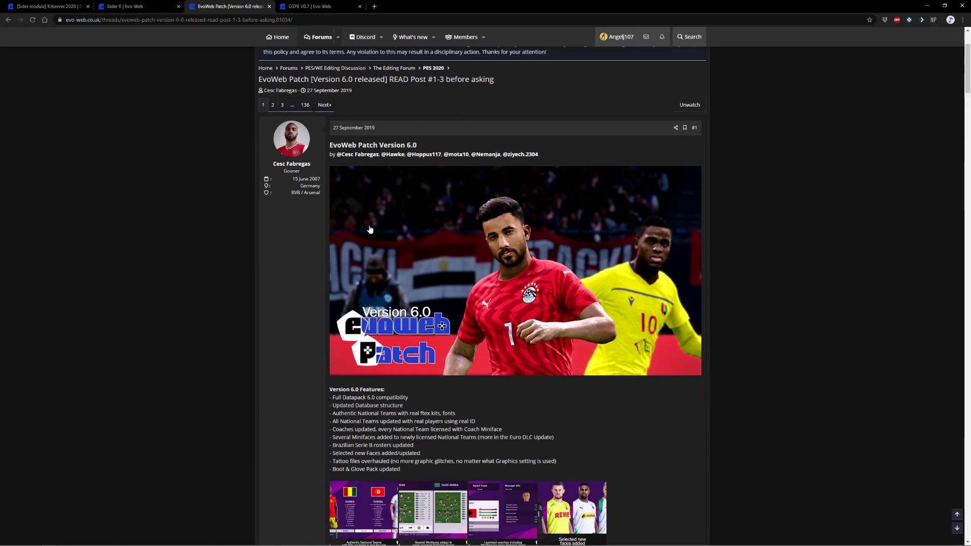
{"action": "scroll", "coordinate": [369, 229], "scroll_direction": "down", "scroll_amount": 20}
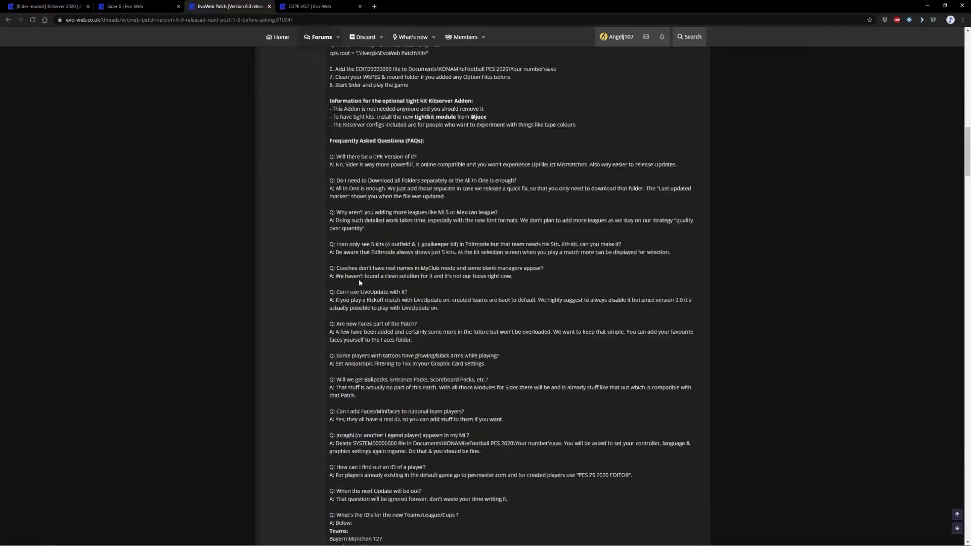
{"action": "scroll", "coordinate": [359, 283], "scroll_direction": "down", "scroll_amount": 7}
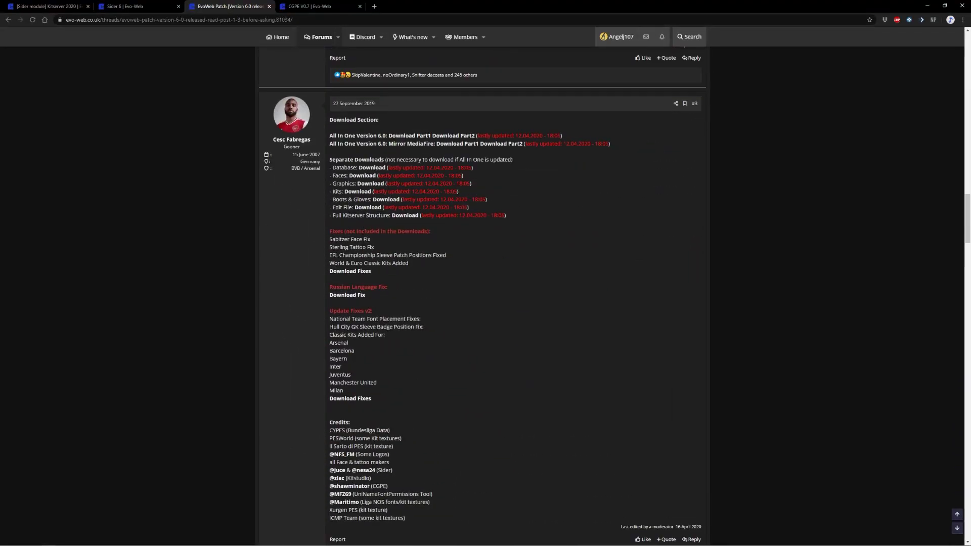
{"action": "left_click_drag", "start_coordinate": [333, 217], "coordinate": [509, 220]}
{"action": "left_click", "coordinate": [517, 218]}
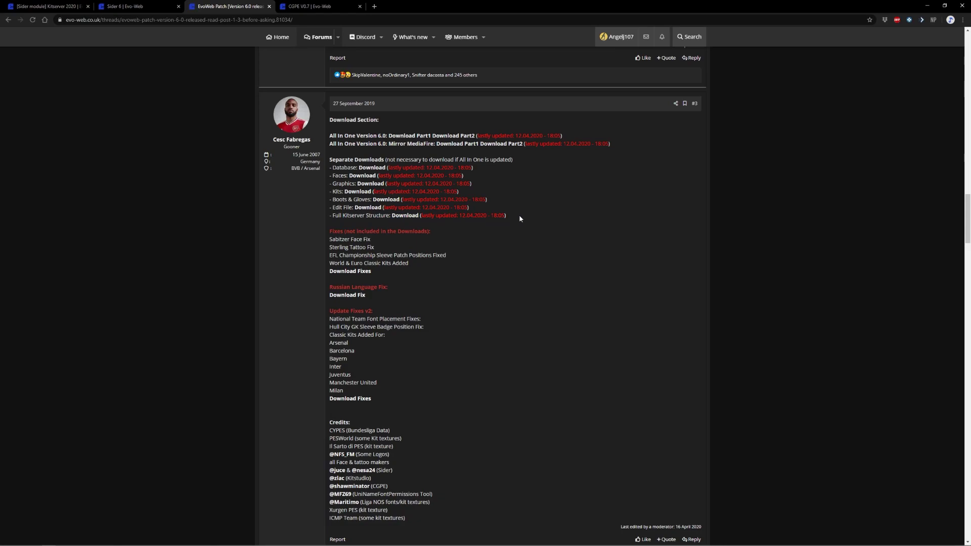
{"action": "scroll", "coordinate": [399, 383], "scroll_direction": "down", "scroll_amount": 1}
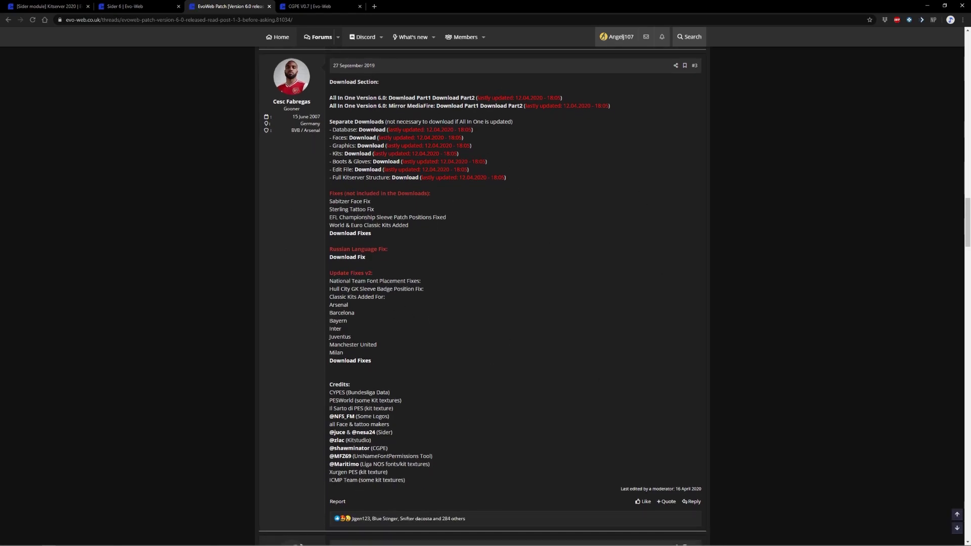
{"action": "left_click_drag", "start_coordinate": [332, 97], "coordinate": [402, 100]}
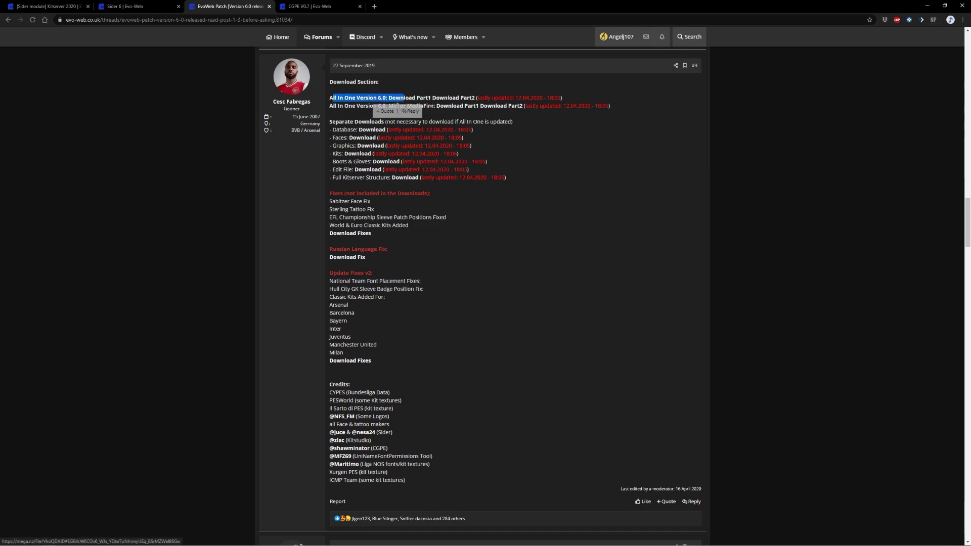
{"action": "left_click", "coordinate": [617, 150]}
{"action": "scroll", "coordinate": [542, 318], "scroll_direction": "up", "scroll_amount": 1}
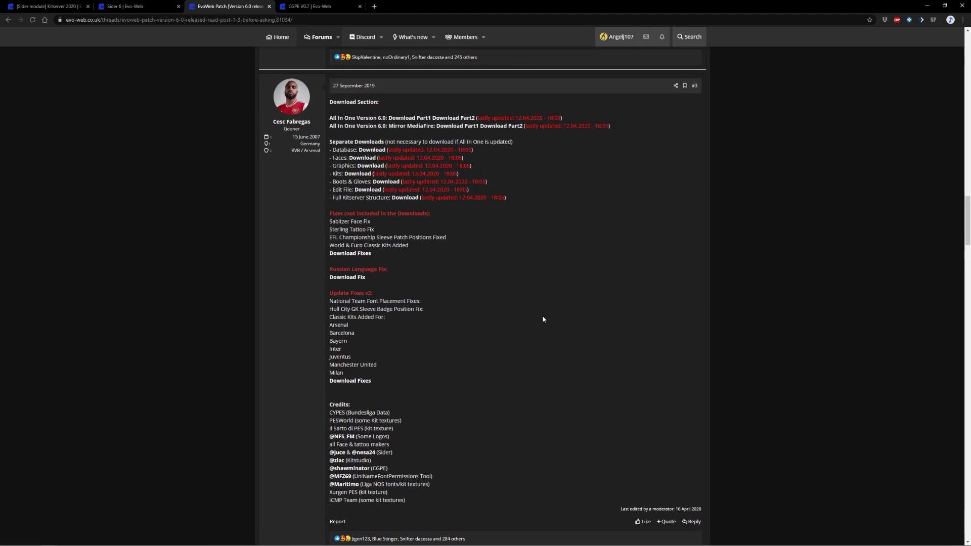
{"action": "scroll", "coordinate": [543, 318], "scroll_direction": "up", "scroll_amount": 15}
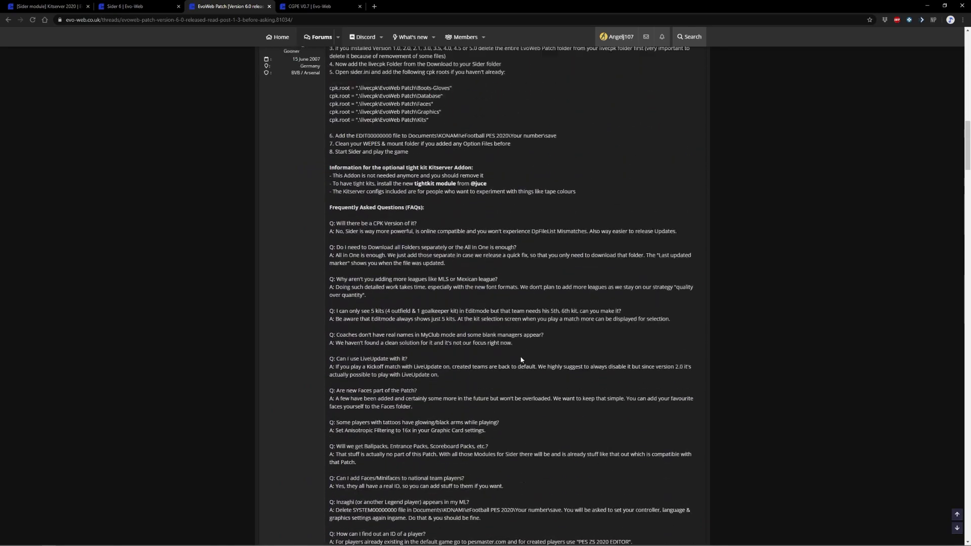
{"action": "scroll", "coordinate": [521, 359], "scroll_direction": "up", "scroll_amount": 1}
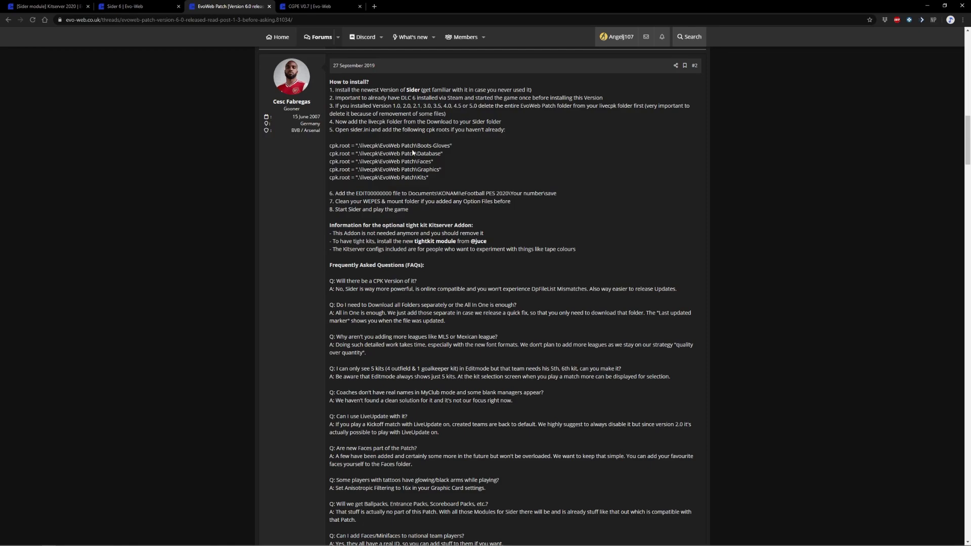
{"action": "scroll", "coordinate": [447, 261], "scroll_direction": "up", "scroll_amount": 2}
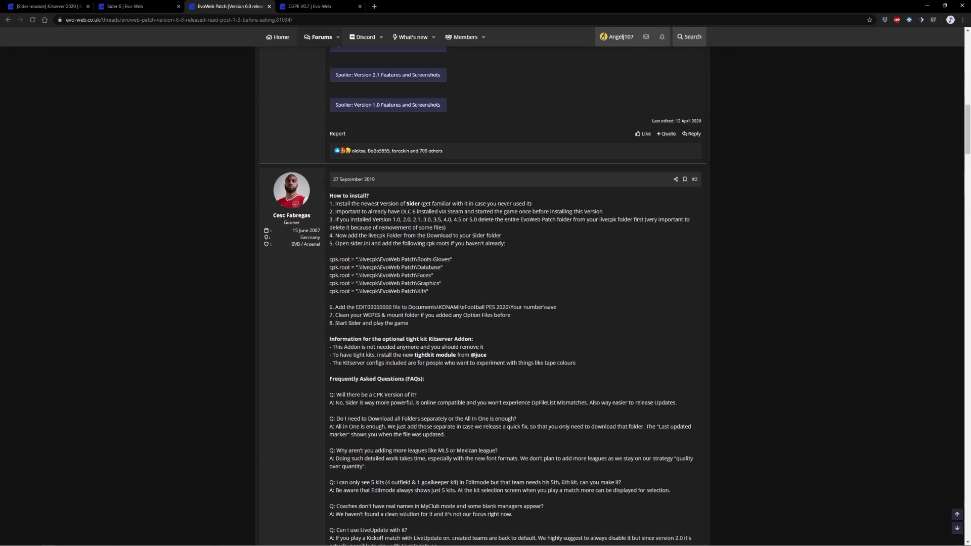
{"action": "scroll", "coordinate": [465, 353], "scroll_direction": "up", "scroll_amount": 7}
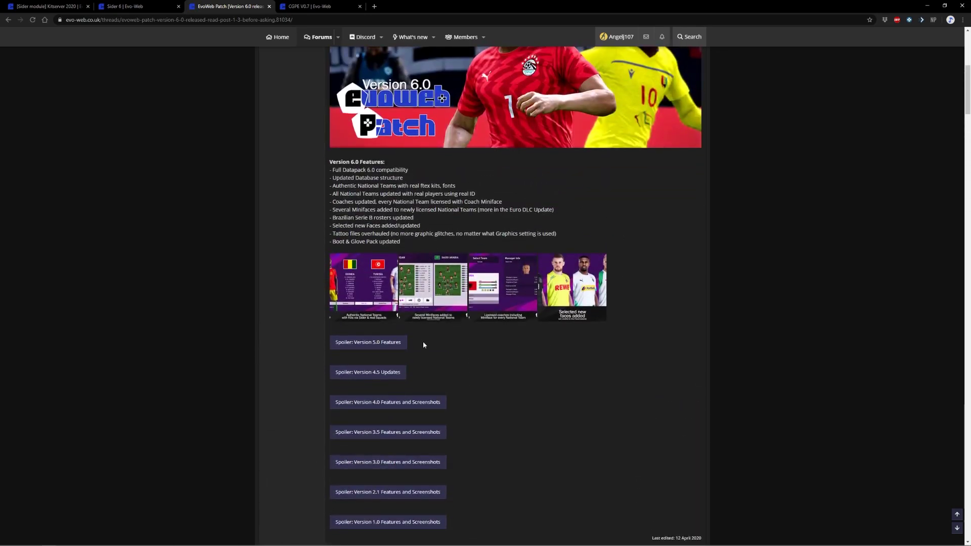
{"action": "scroll", "coordinate": [457, 399], "scroll_direction": "up", "scroll_amount": 6}
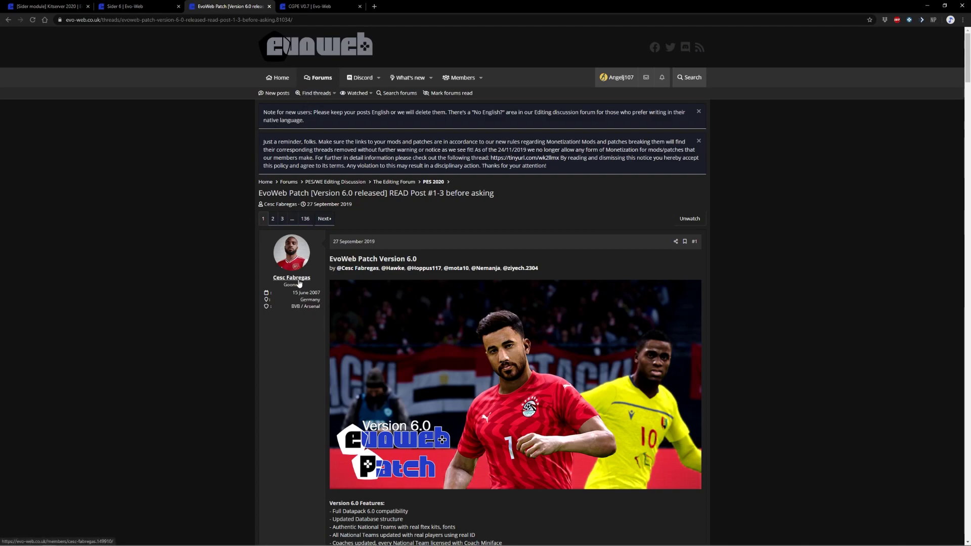
Switch to the 'CGPE V0.7 | Evo-Web' tab to view the CG PES Explorer thread
{"action": "left_click", "coordinate": [336, 4]}
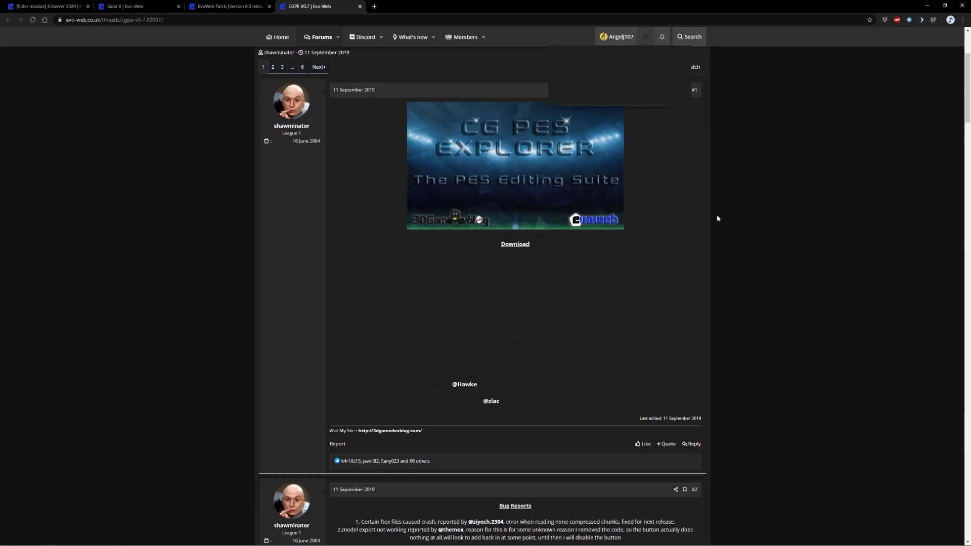
Go back to the EvoWeb Patch thread and look over its first post
{"action": "left_click", "coordinate": [693, 80]}
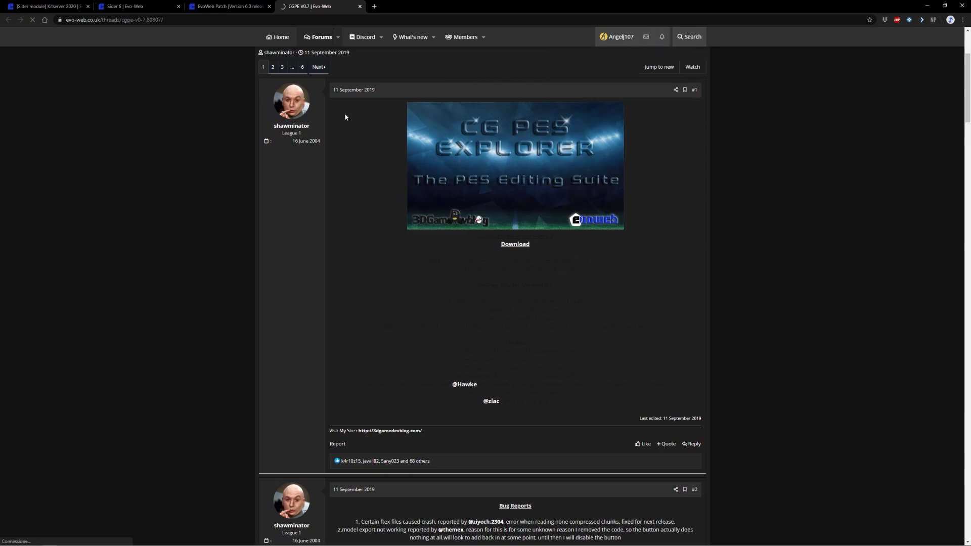
{"action": "left_click", "coordinate": [222, 6]}
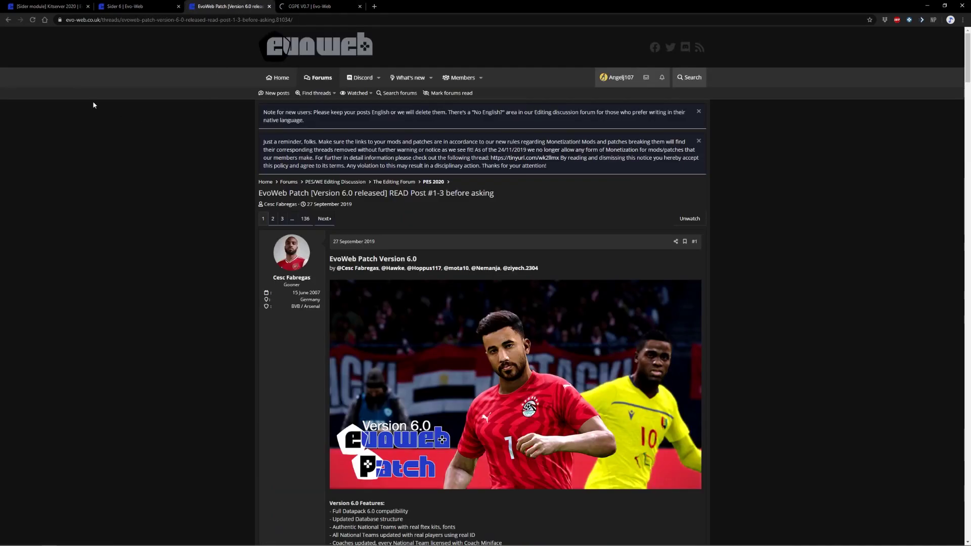
{"action": "scroll", "coordinate": [211, 274], "scroll_direction": "down", "scroll_amount": 12}
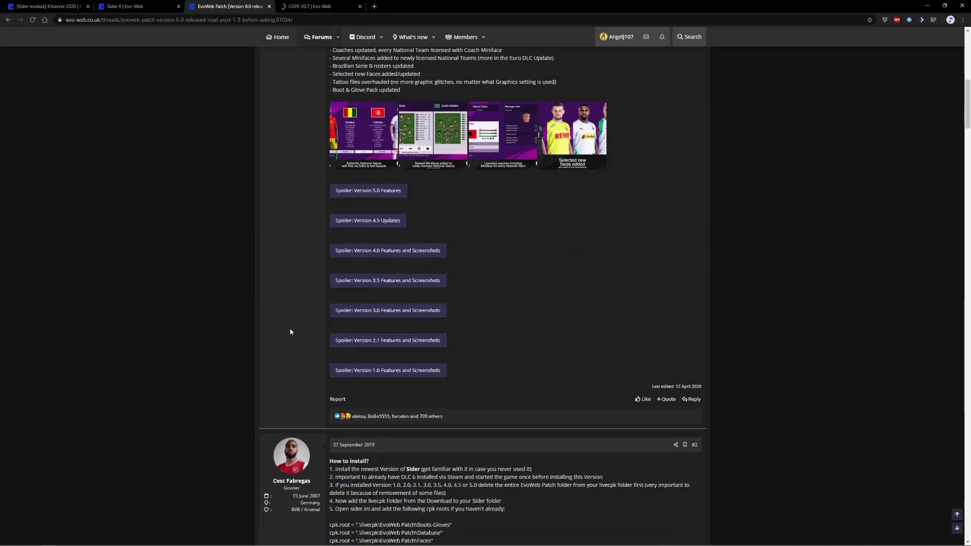
{"action": "scroll", "coordinate": [512, 287], "scroll_direction": "down", "scroll_amount": 15}
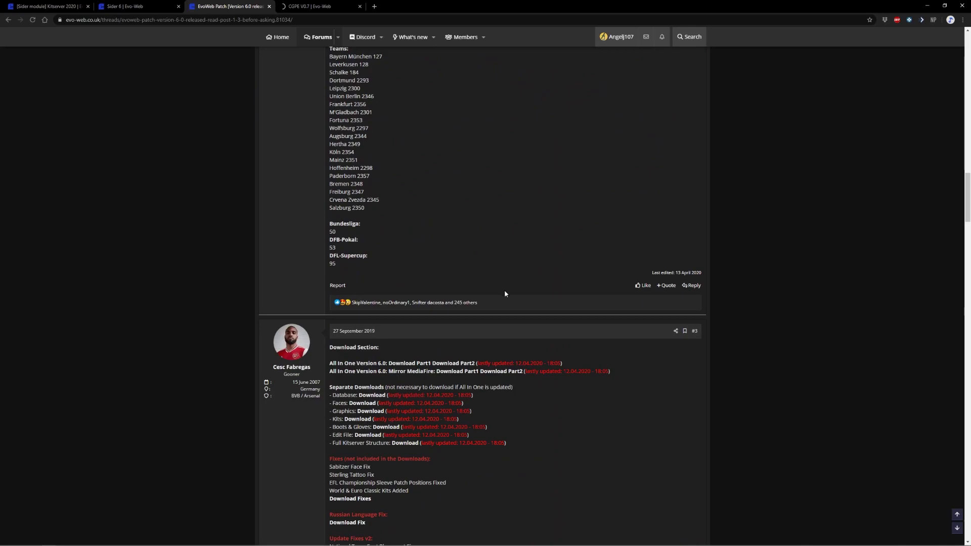
{"action": "scroll", "coordinate": [493, 292], "scroll_direction": "up", "scroll_amount": 15}
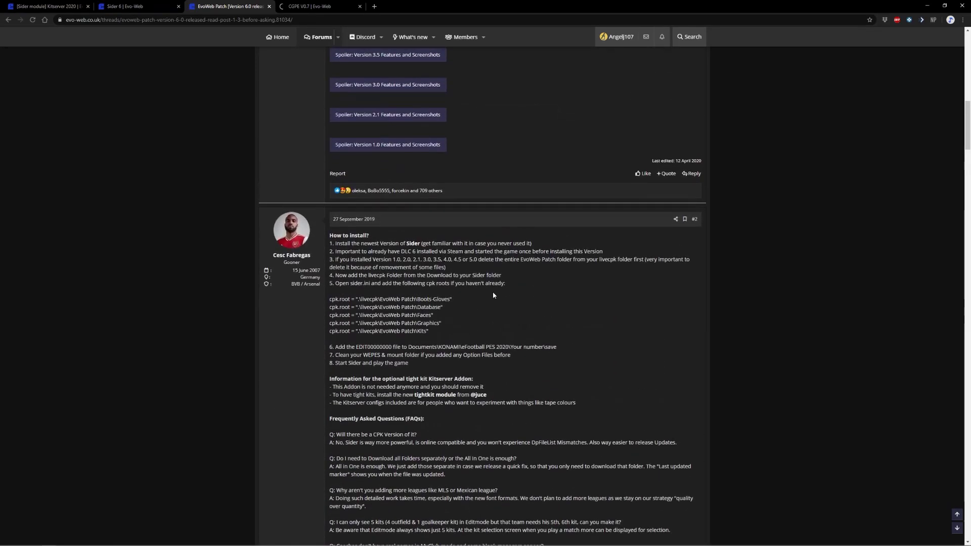
{"action": "scroll", "coordinate": [493, 295], "scroll_direction": "up", "scroll_amount": 5}
View the Sider 6 and Kitserver 2020 threads, then return to Sider 6
{"action": "left_click", "coordinate": [165, 4]}
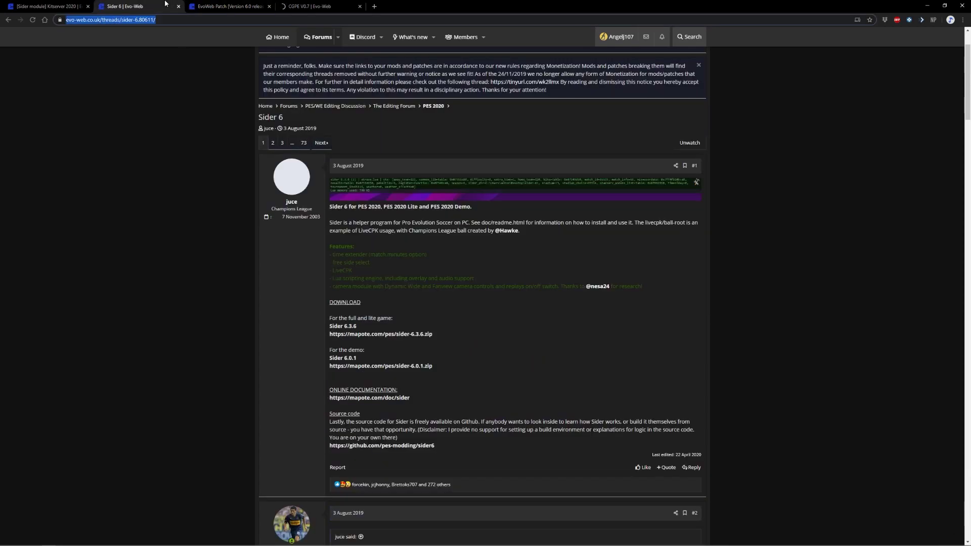
{"action": "left_click", "coordinate": [52, 4]}
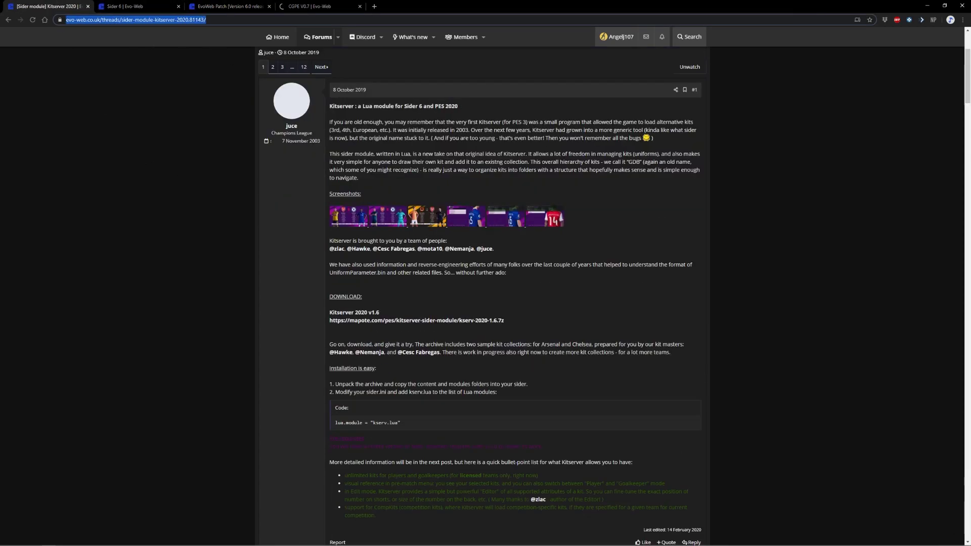
{"action": "left_click", "coordinate": [141, 16]}
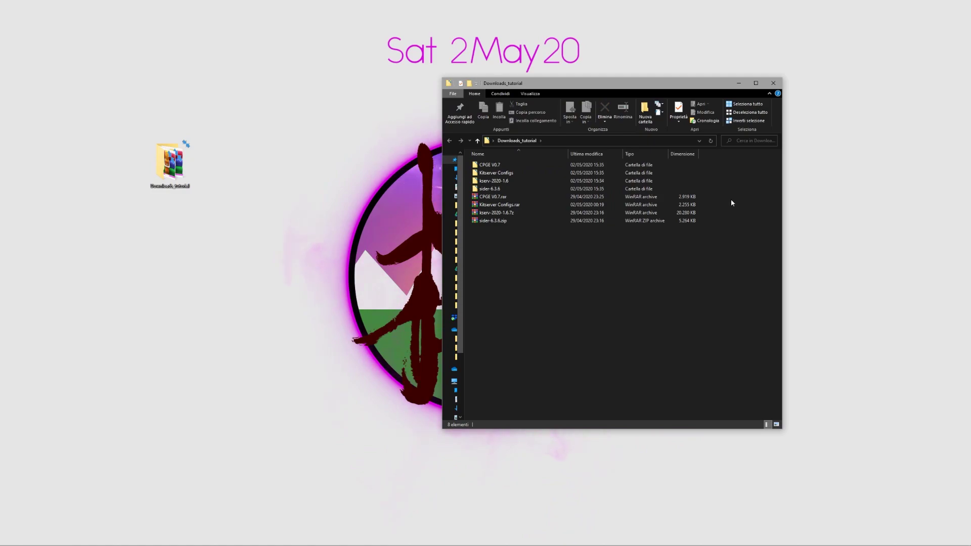
{"action": "left_click_drag", "start_coordinate": [706, 197], "coordinate": [512, 230]}
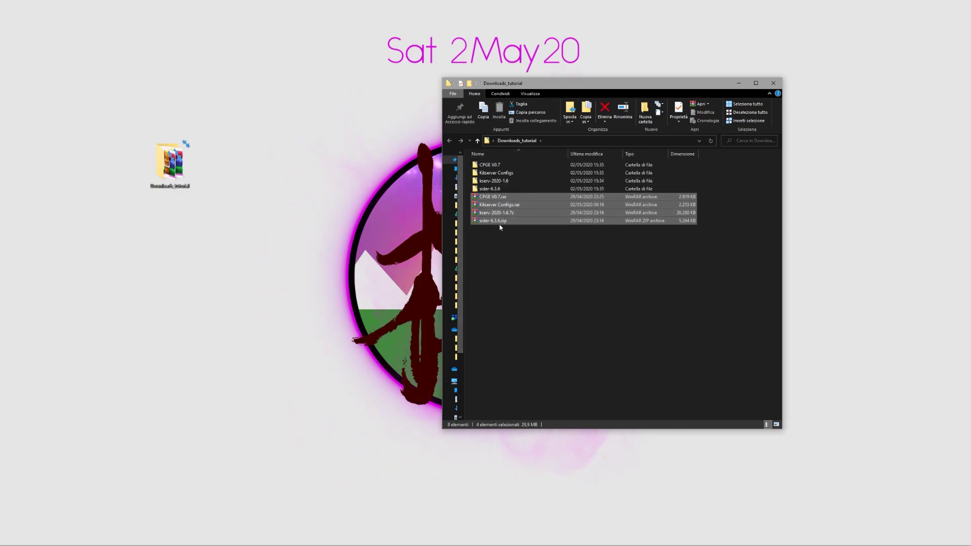
{"action": "left_click", "coordinate": [524, 262]}
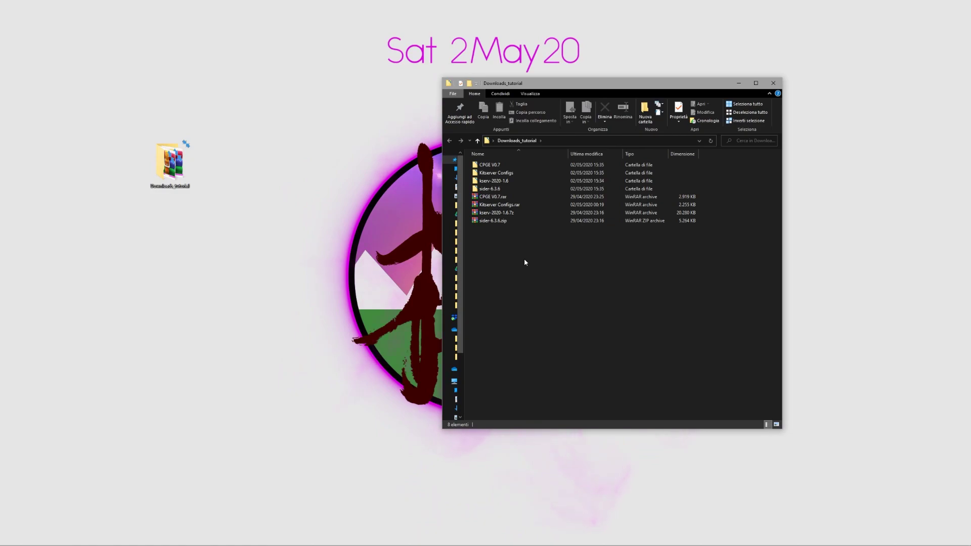
Select the content and modules folders inside kserv-2020-1.6\kserv-2020-1.6
{"action": "double_click", "coordinate": [504, 182]}
{"action": "double_click", "coordinate": [502, 165]}
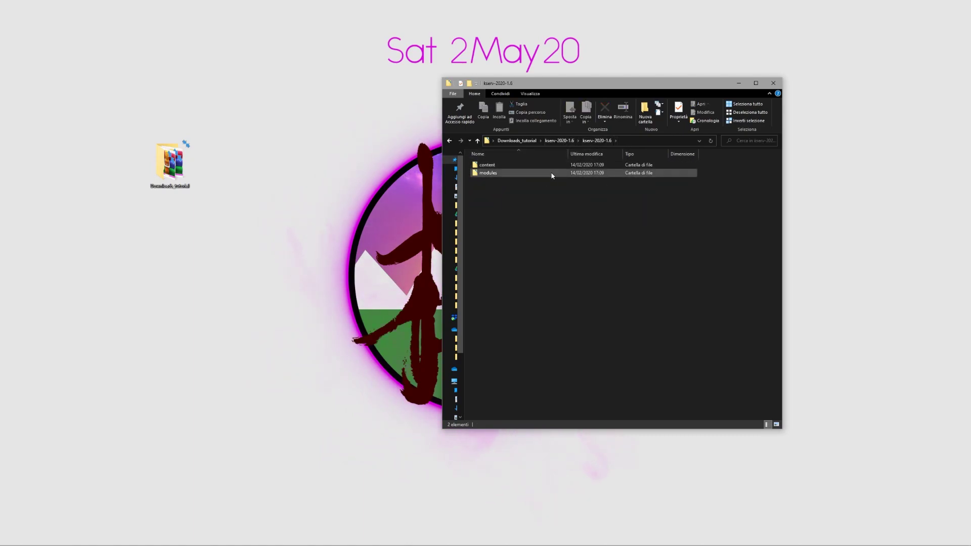
{"action": "left_click_drag", "start_coordinate": [536, 194], "coordinate": [488, 161]}
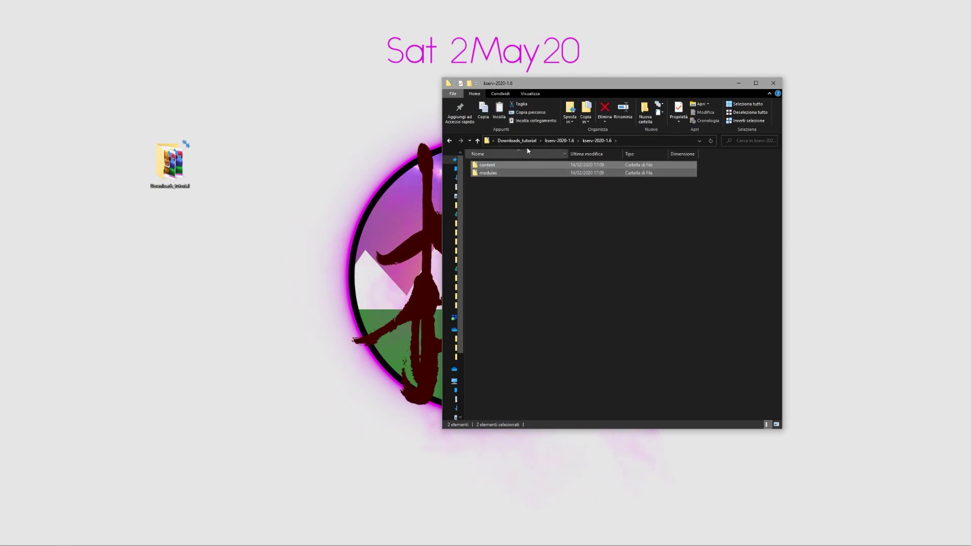
Paste the content and modules folders into sider-6.3.6\sider-6.3.6, merging with the existing ones
{"action": "left_click", "coordinate": [516, 140]}
{"action": "double_click", "coordinate": [499, 173]}
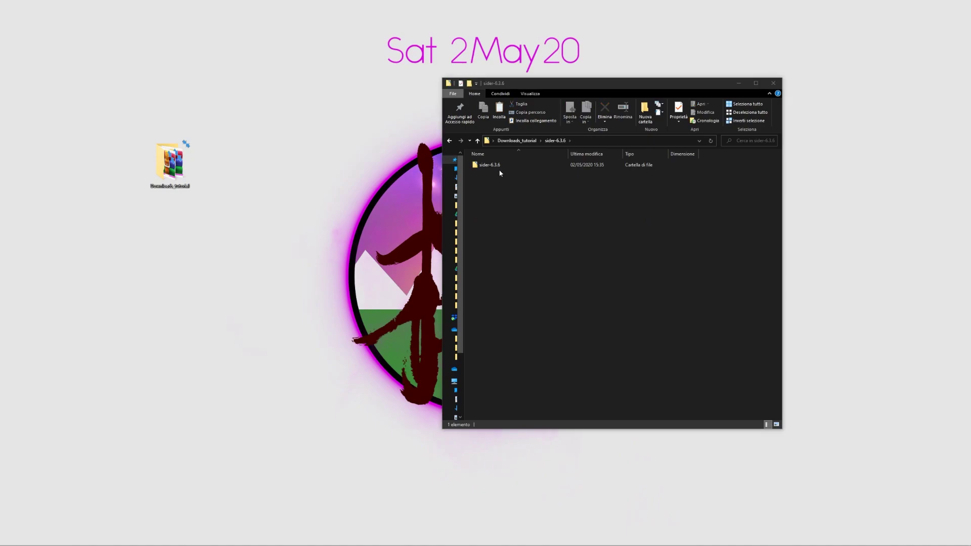
{"action": "left_click", "coordinate": [509, 167]}
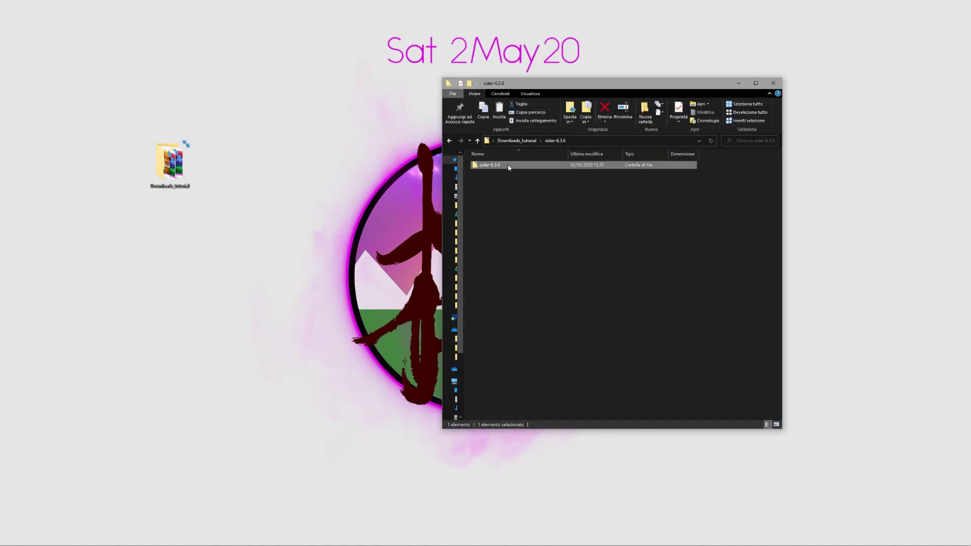
{"action": "double_click", "coordinate": [508, 166]}
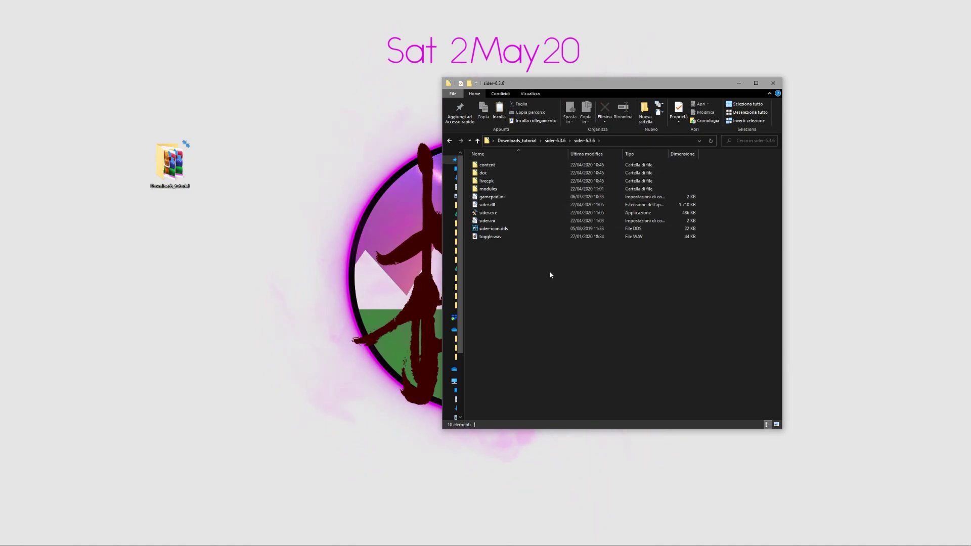
{"action": "key", "text": "ctrl+v"}
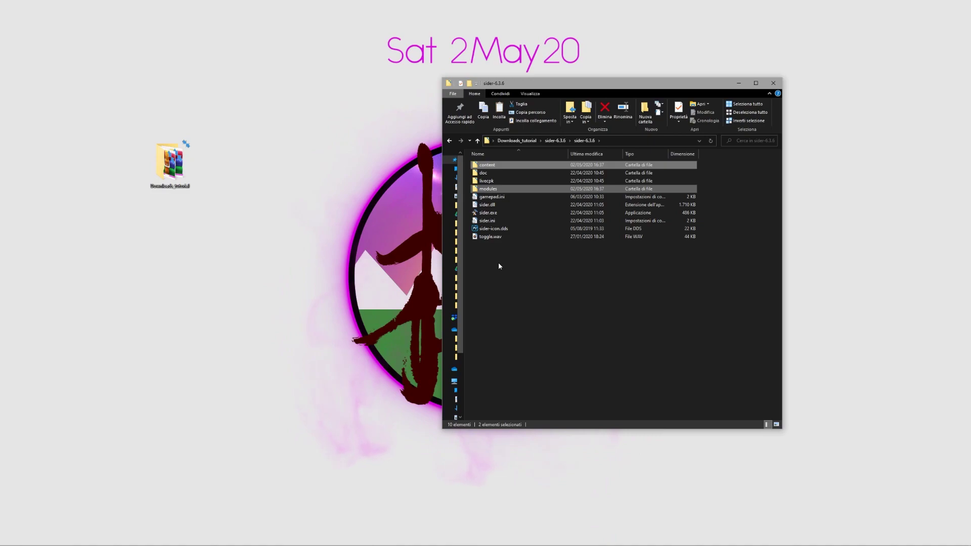
Open sider.ini and start a new 'lua.module = "' line directly below env.lua
{"action": "double_click", "coordinate": [510, 220]}
{"action": "left_click_drag", "start_coordinate": [551, 140], "coordinate": [144, 94]}
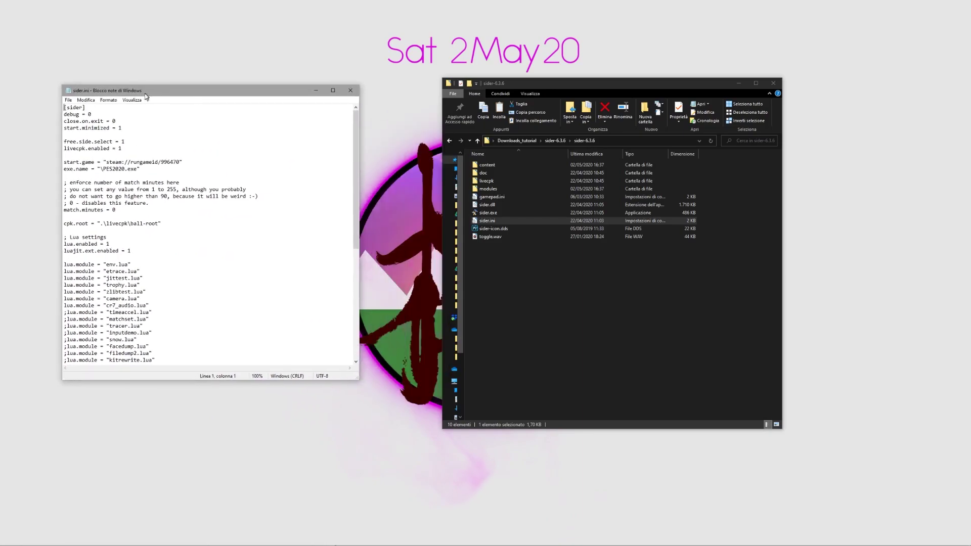
{"action": "scroll", "coordinate": [120, 271], "scroll_direction": "down", "scroll_amount": 1}
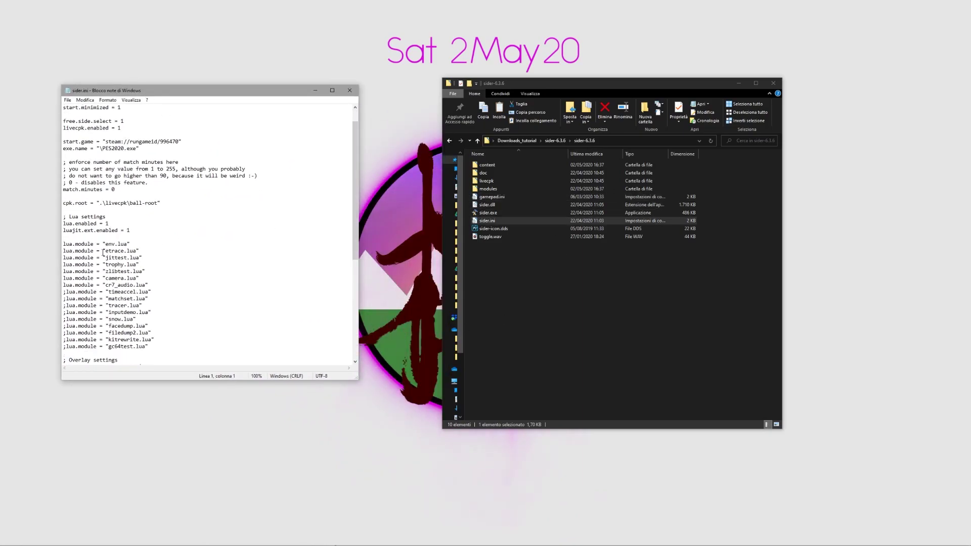
{"action": "left_click", "coordinate": [152, 243]}
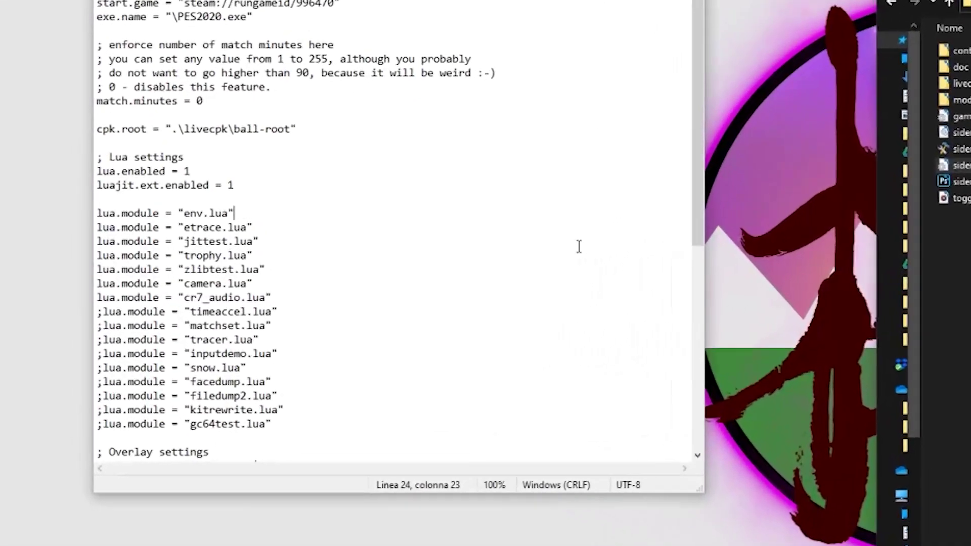
{"action": "key", "text": "Return"}
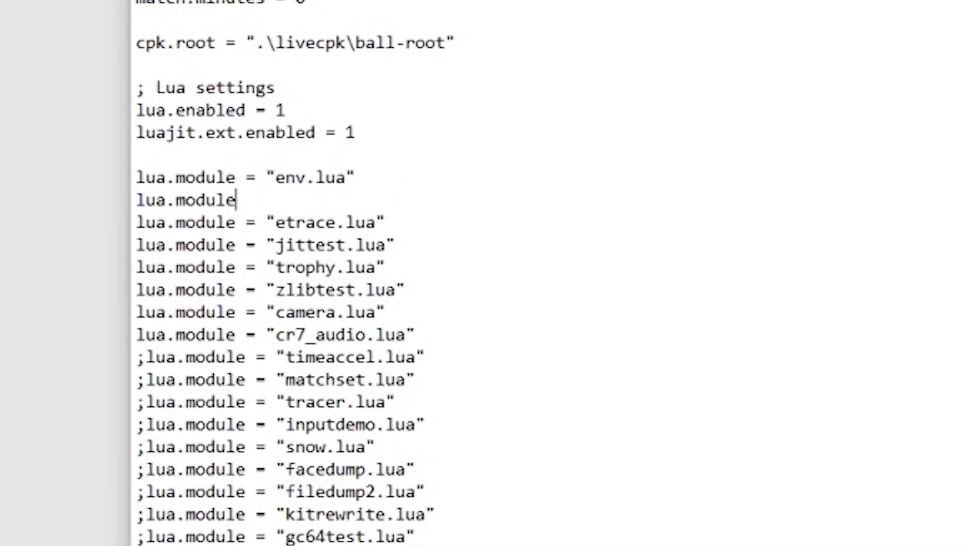
{"action": "type", "text": "lua.module = \""}
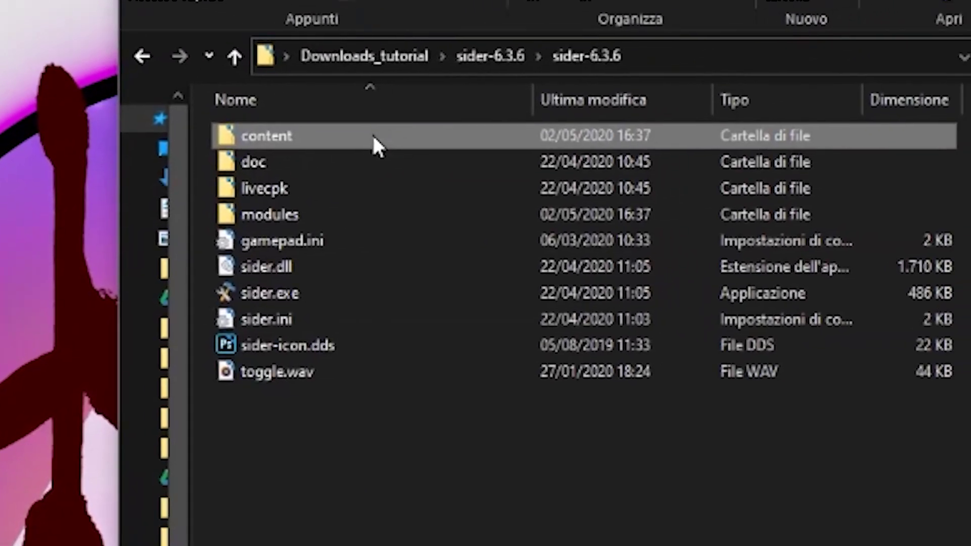
Copy the name kserv.lua from the modules folder into the new module line, then save sider.ini
{"action": "double_click", "coordinate": [738, 54]}
{"action": "key", "text": "alt+Up"}
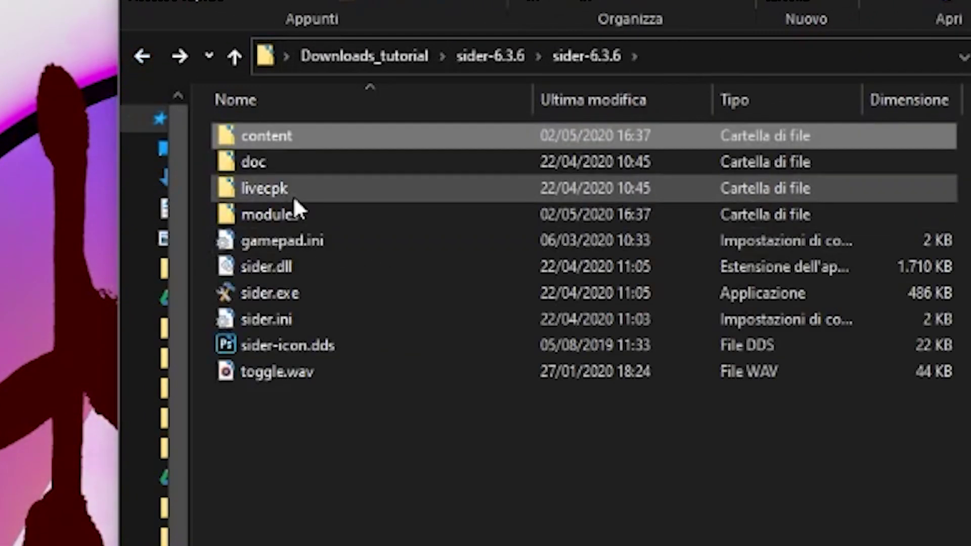
{"action": "double_click", "coordinate": [286, 214]}
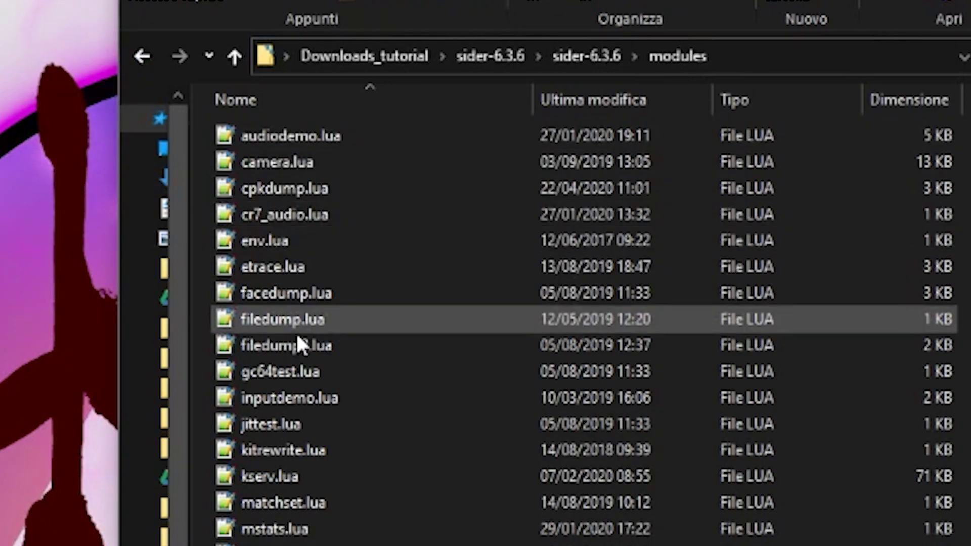
{"action": "left_click", "coordinate": [278, 484]}
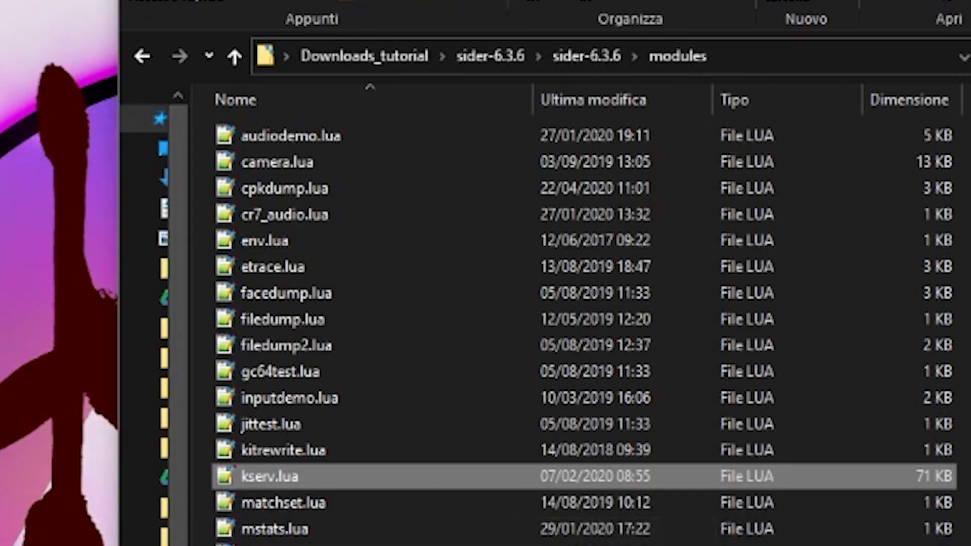
{"action": "key", "text": "F2"}
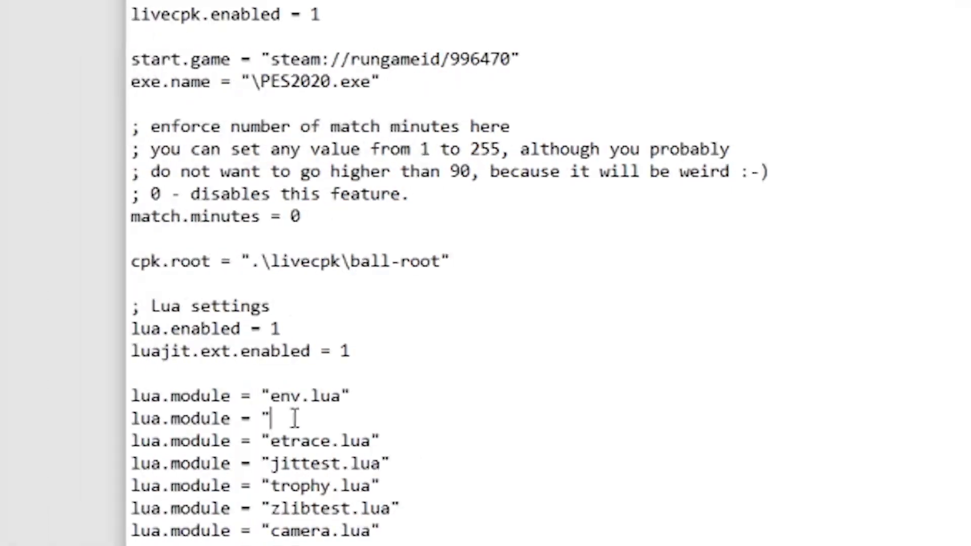
{"action": "type", "text": "kserv.lua"}
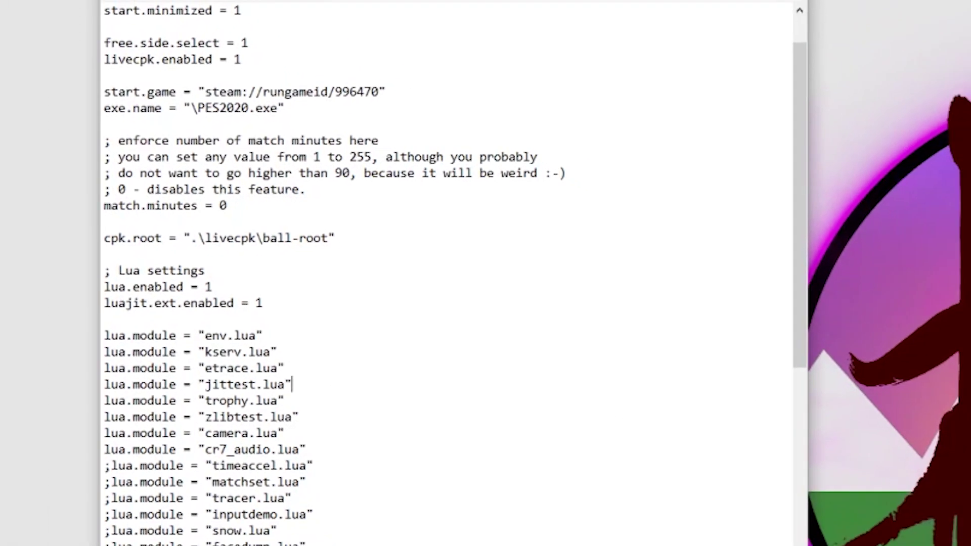
{"action": "key", "text": "alt+F4"}
{"action": "left_click", "coordinate": [458, 283]}
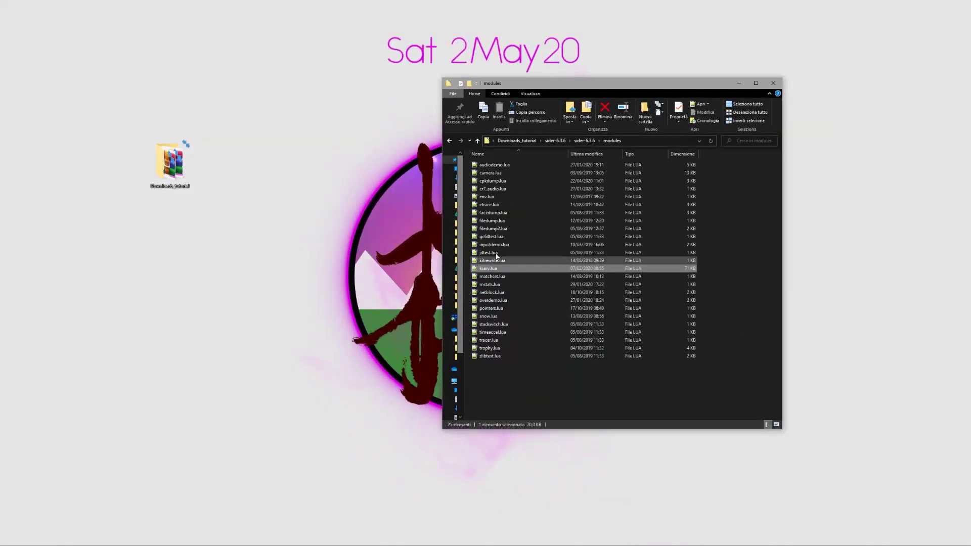
Copy the content folder from Downloads_tutorial\Kitserver Configs\Kitserver Configs
{"action": "left_click", "coordinate": [584, 141]}
{"action": "left_click", "coordinate": [560, 142]}
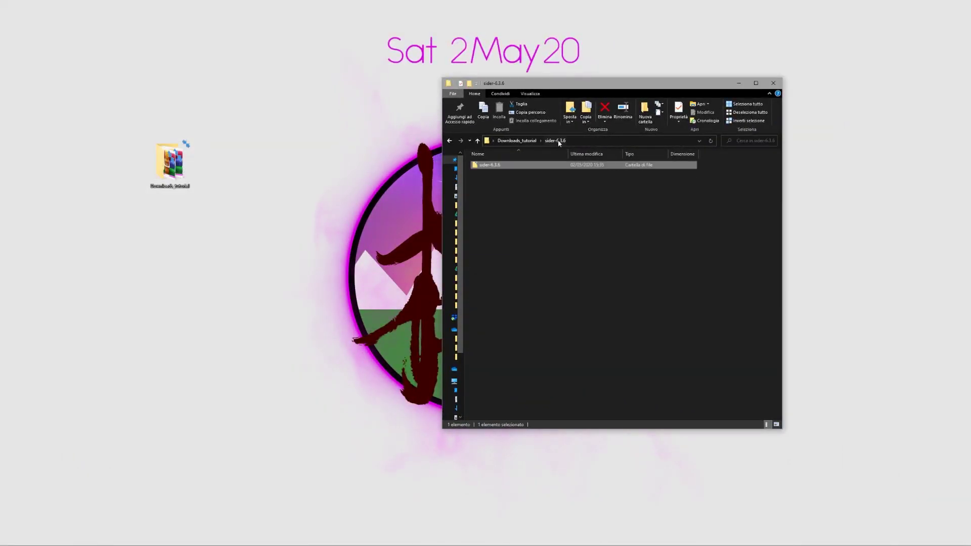
{"action": "left_click", "coordinate": [535, 141]}
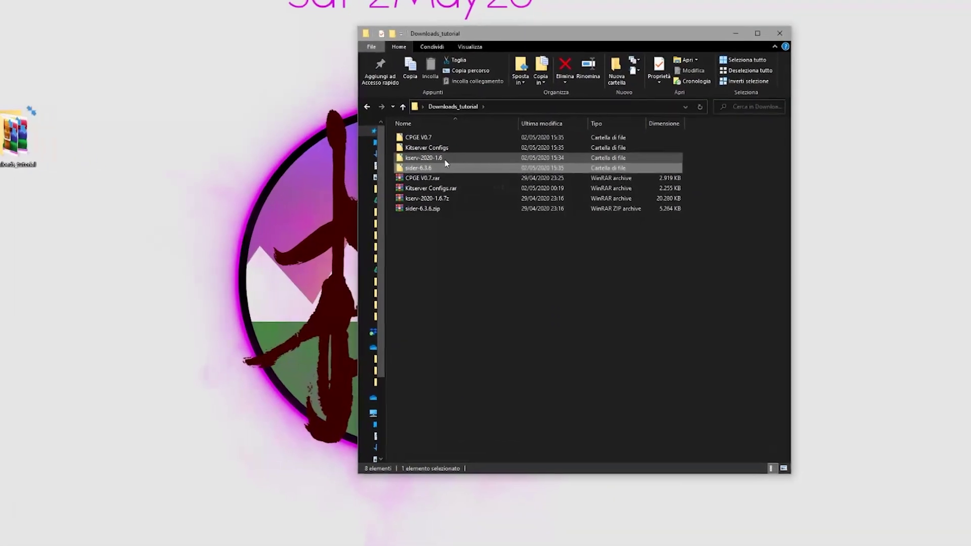
{"action": "double_click", "coordinate": [431, 147]}
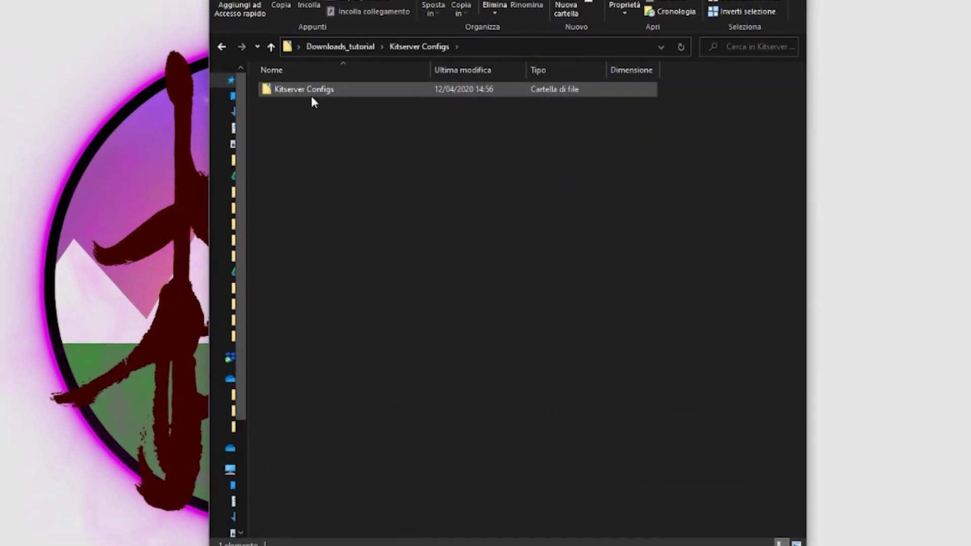
{"action": "double_click", "coordinate": [427, 138]}
{"action": "left_click", "coordinate": [302, 89]}
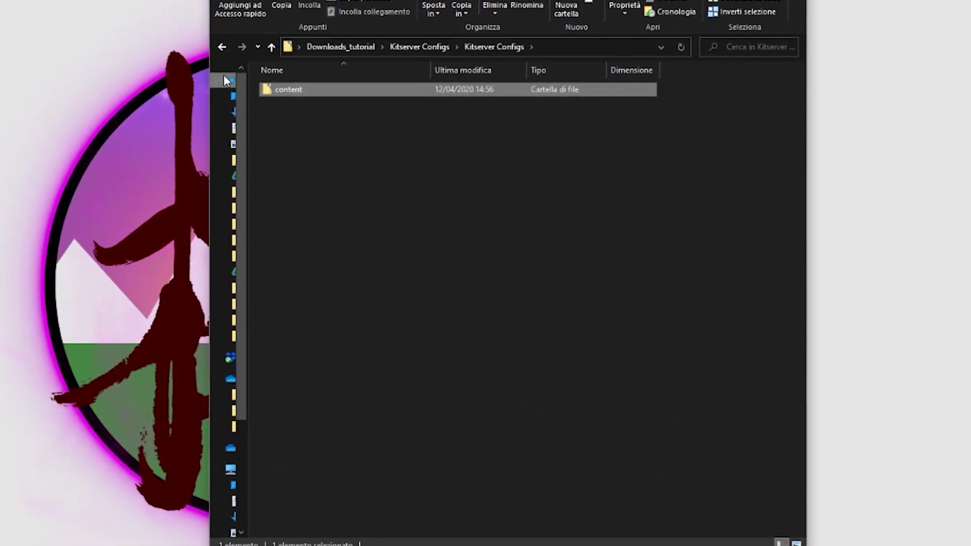
{"action": "double_click", "coordinate": [309, 91]}
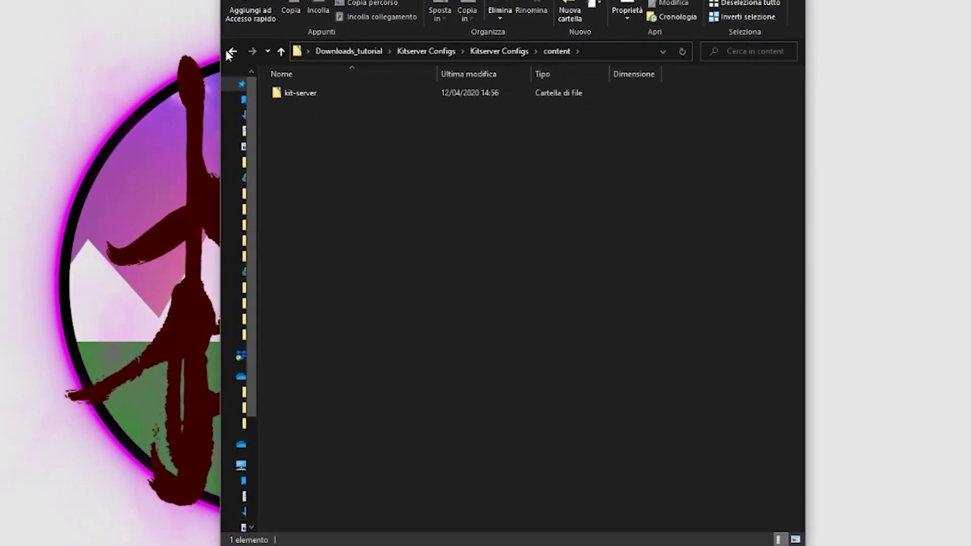
{"action": "left_click", "coordinate": [224, 47]}
{"action": "left_click", "coordinate": [328, 94]}
{"action": "left_click", "coordinate": [382, 95]}
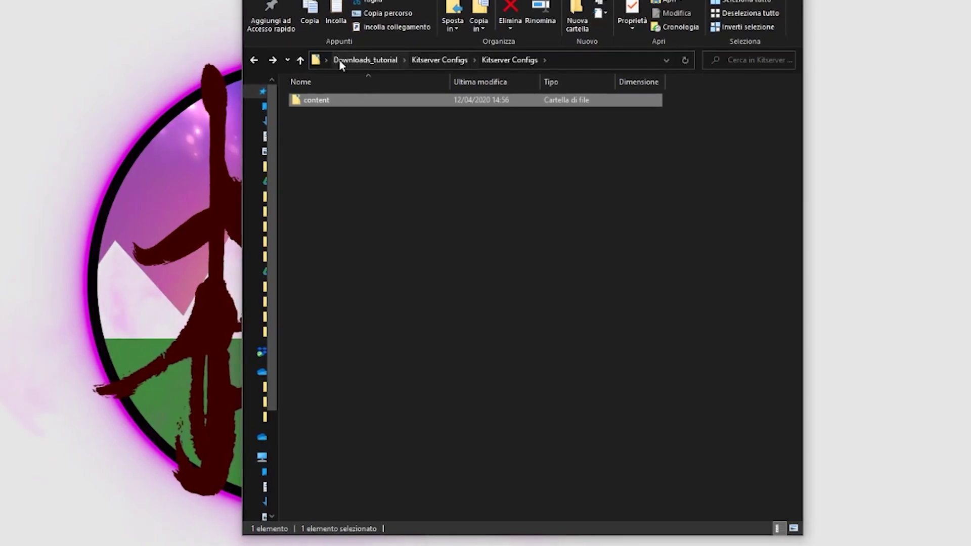
{"action": "left_click", "coordinate": [341, 103]}
Paste the Kitserver Configs content folder into sider-6.3.6\sider-6.3.6
{"action": "left_click", "coordinate": [367, 61]}
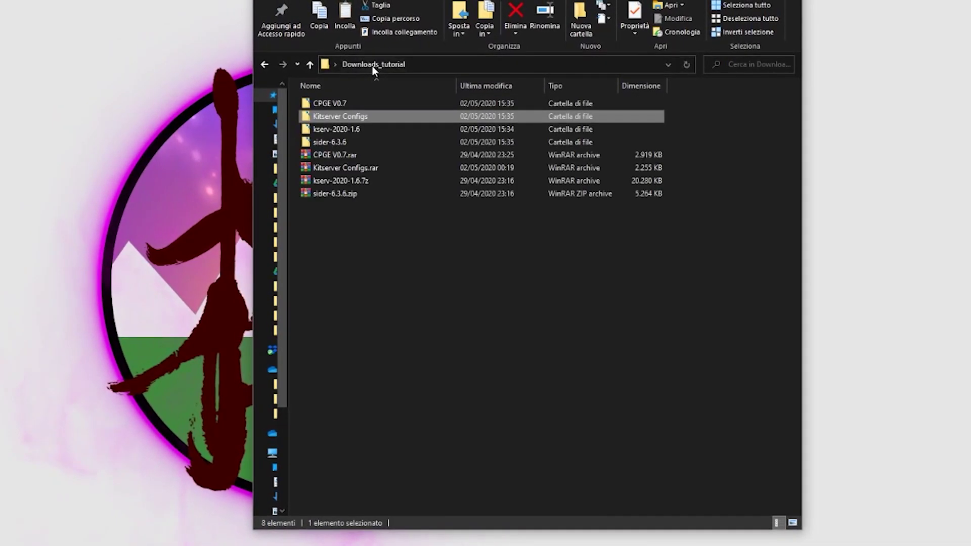
{"action": "double_click", "coordinate": [337, 141]}
{"action": "double_click", "coordinate": [375, 107]}
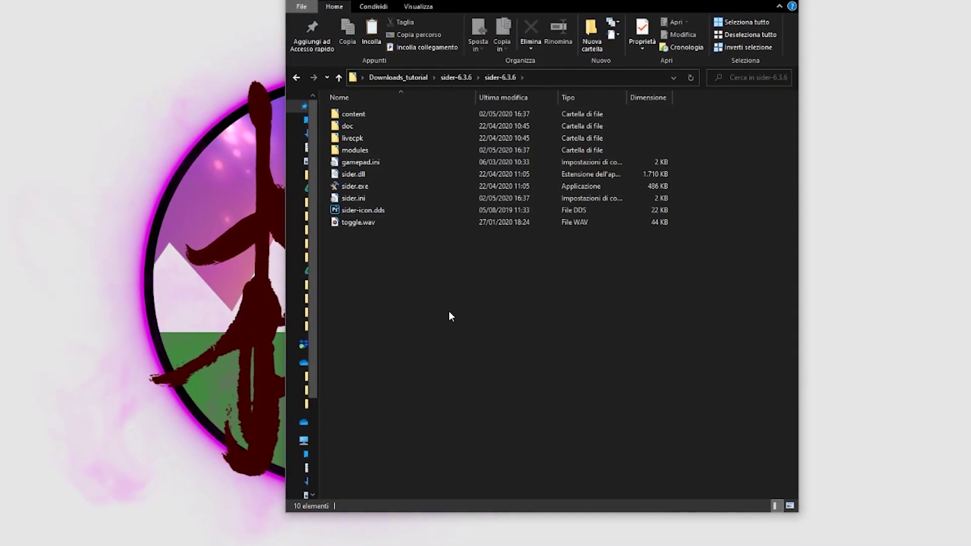
{"action": "key", "text": "ctrl+v"}
{"action": "left_click_drag", "start_coordinate": [375, 130], "coordinate": [74, 101]}
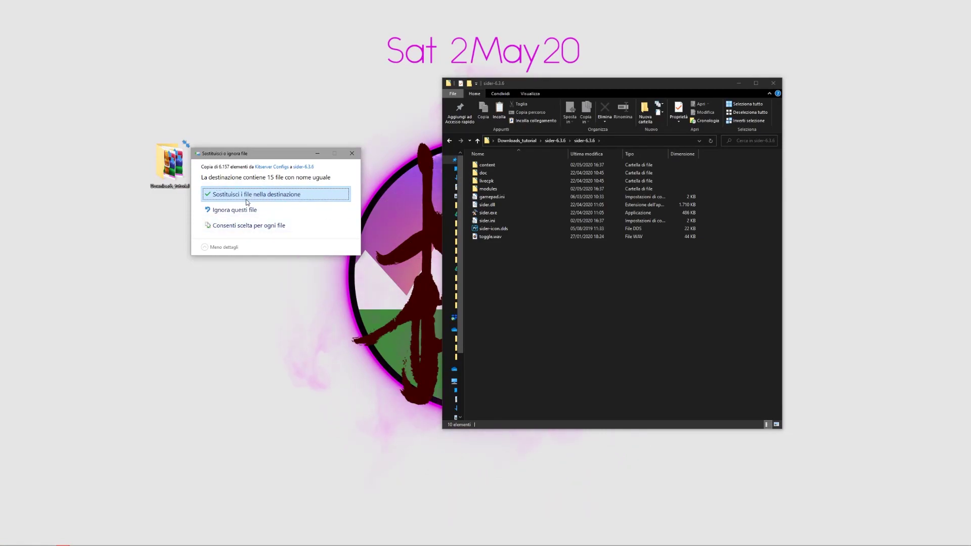
Replace the 15 same-named files, then browse content > kit-server > National's 102 country folders
{"action": "left_click", "coordinate": [246, 200]}
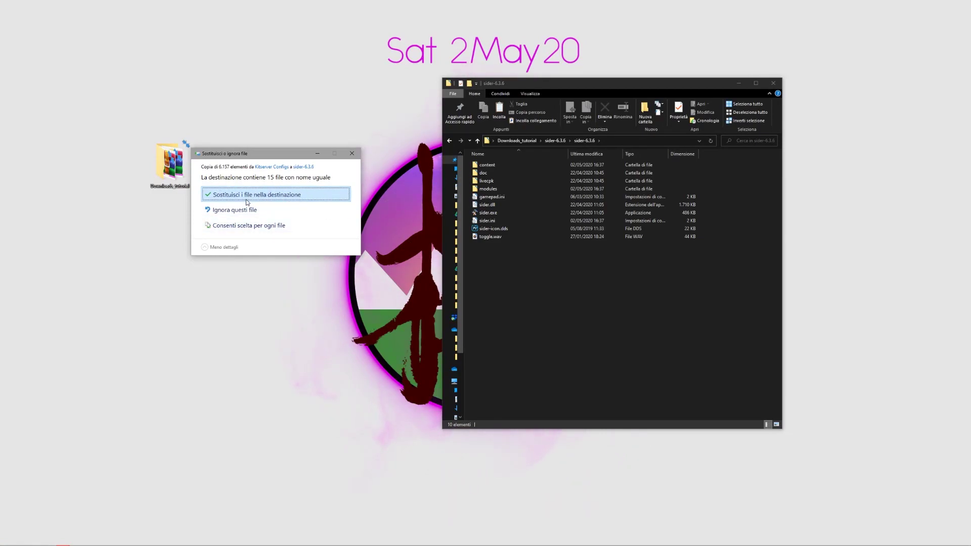
{"action": "double_click", "coordinate": [491, 165]}
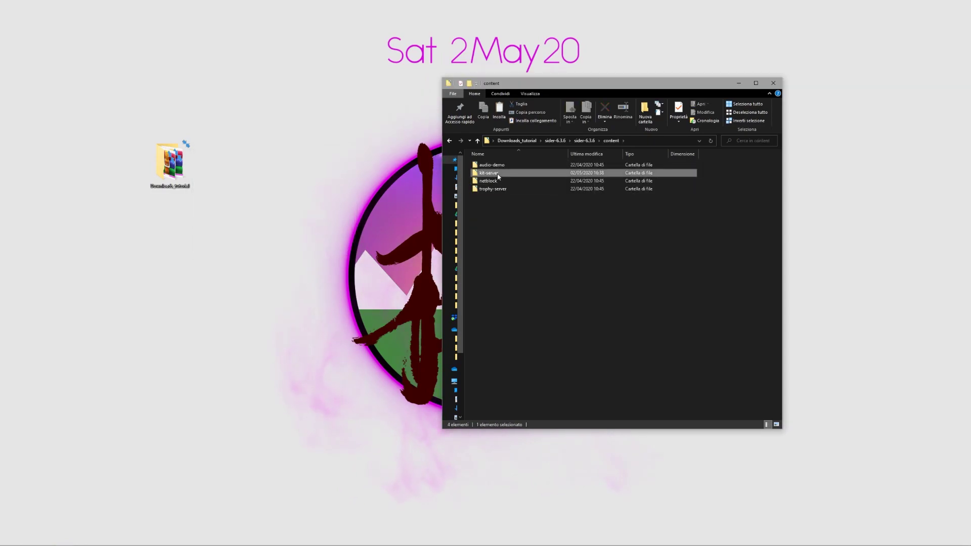
{"action": "double_click", "coordinate": [509, 172]}
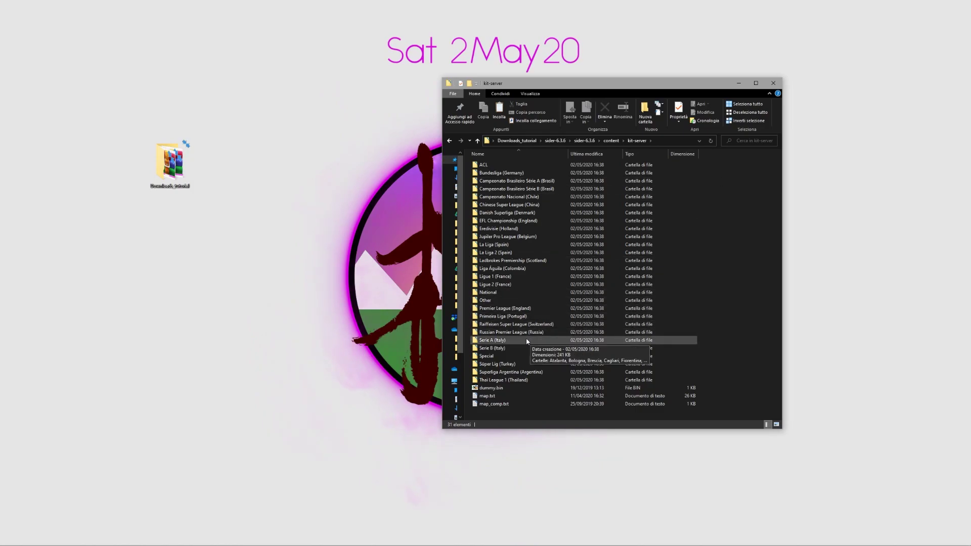
{"action": "double_click", "coordinate": [488, 293]}
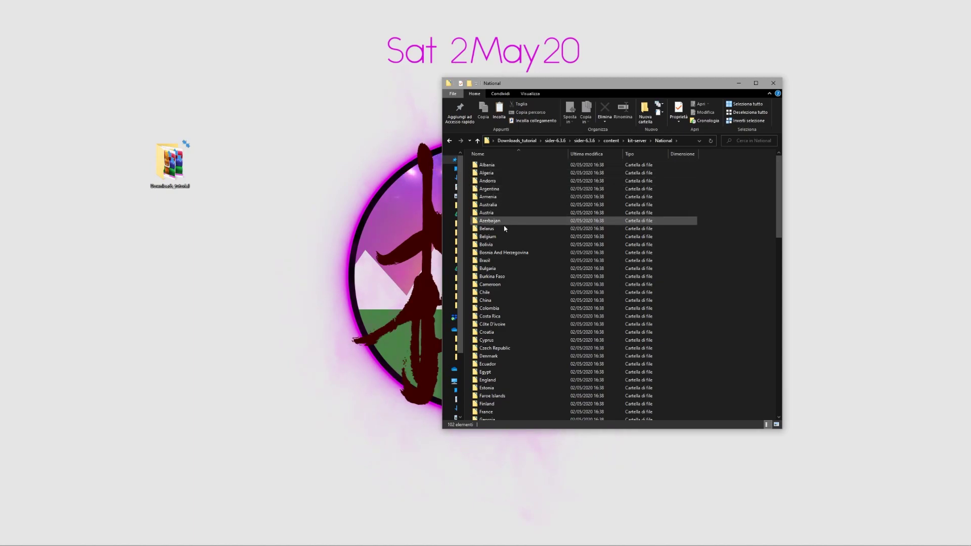
{"action": "scroll", "coordinate": [507, 377], "scroll_direction": "down", "scroll_amount": 5}
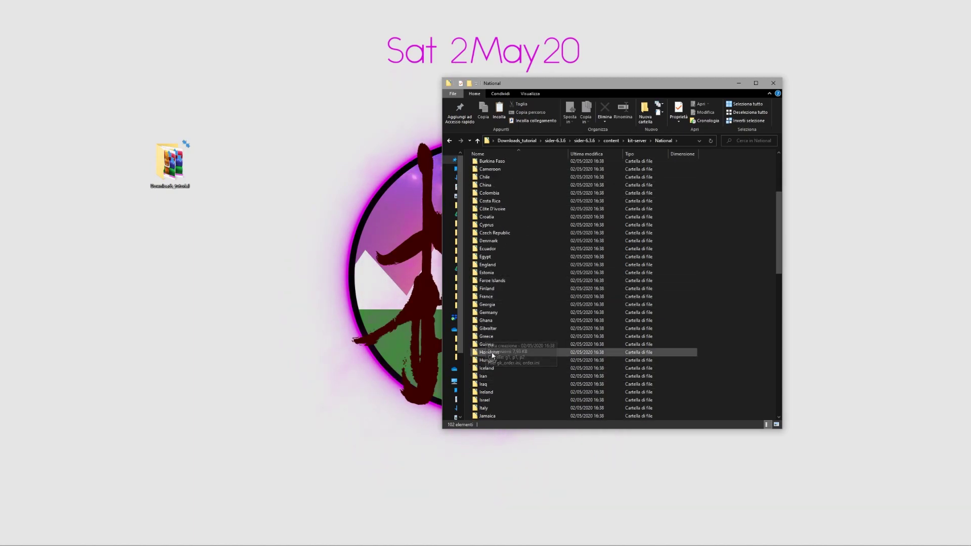
{"action": "scroll", "coordinate": [506, 389], "scroll_direction": "down", "scroll_amount": 5}
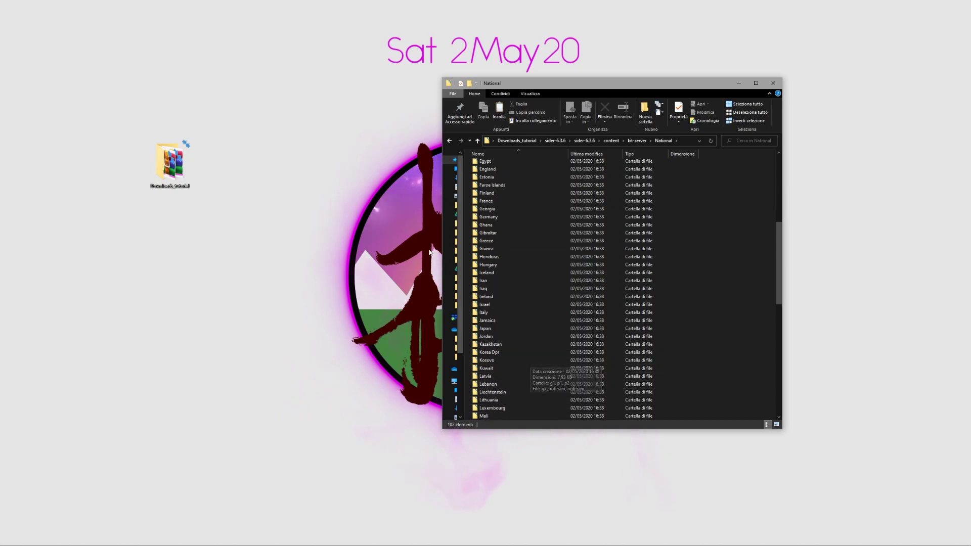
Go back up to the kit-server folder in File Explorer
{"action": "left_click", "coordinate": [637, 141]}
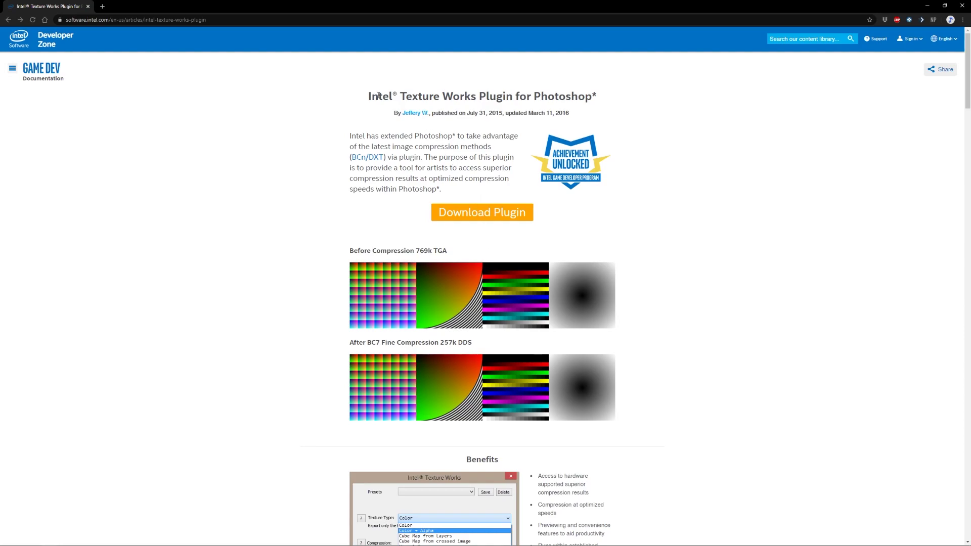
Download the Intel Texture Works plugin for Photoshop from its page
{"action": "left_click", "coordinate": [486, 213]}
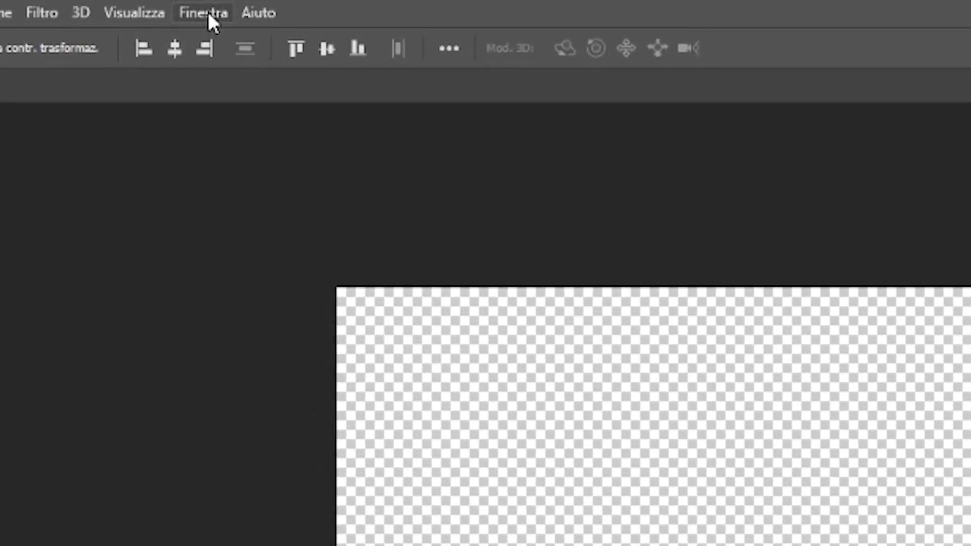
Load the KitMakingPes_final.atn action set into the Azioni (Actions) panel
{"action": "left_click", "coordinate": [208, 13]}
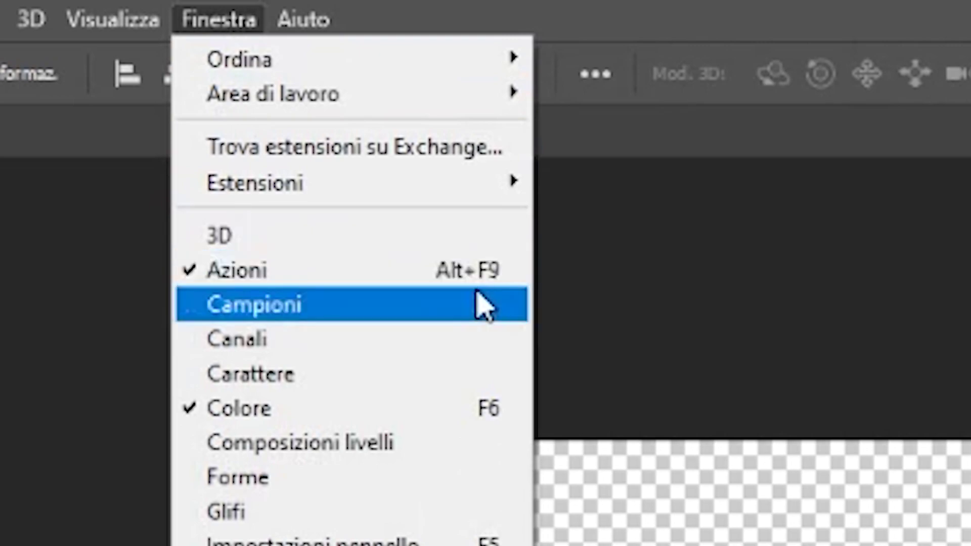
{"action": "left_click", "coordinate": [426, 295]}
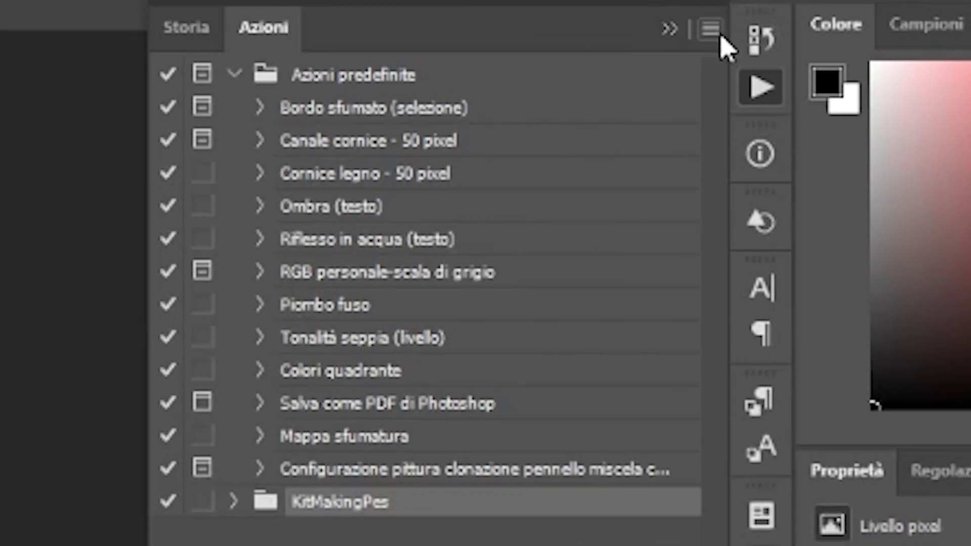
{"action": "left_click", "coordinate": [711, 29]}
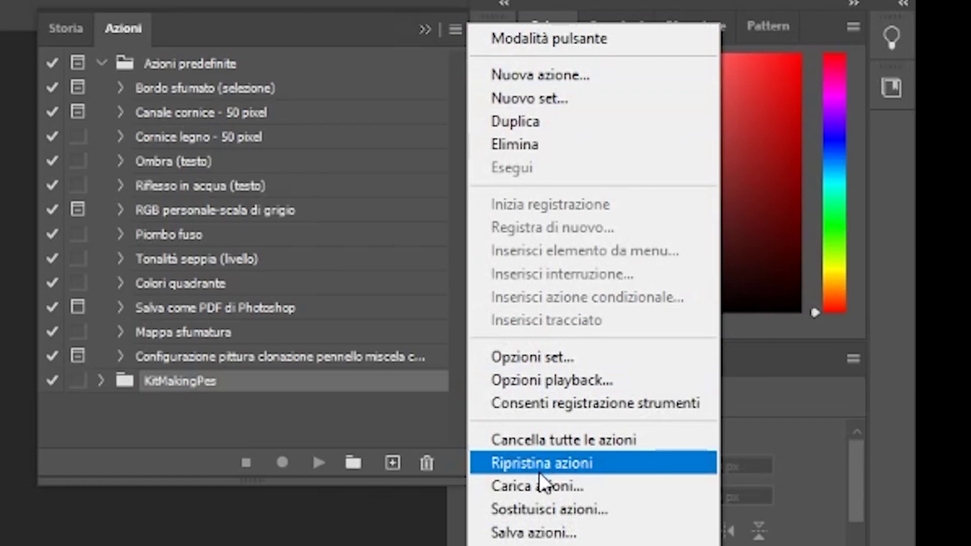
{"action": "left_click", "coordinate": [539, 489]}
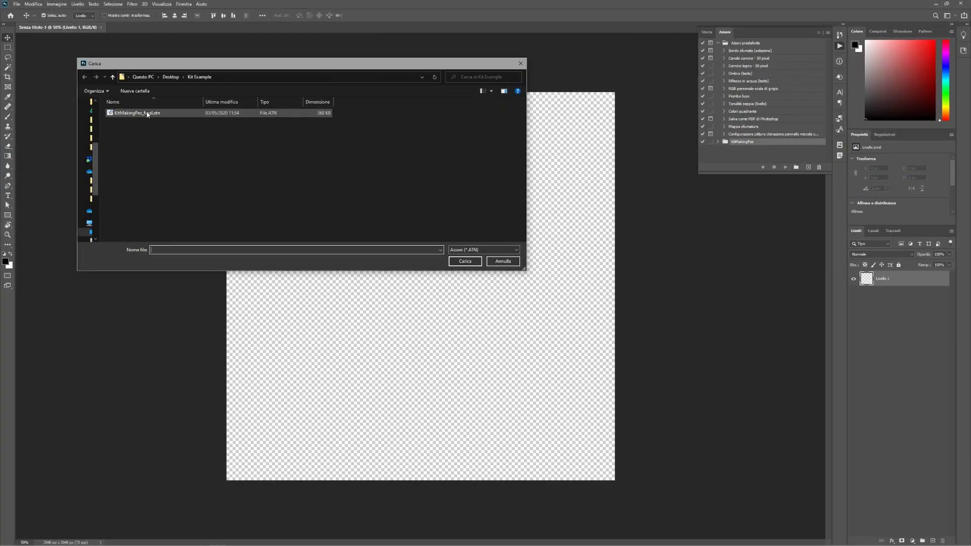
{"action": "left_click", "coordinate": [147, 114]}
{"action": "double_click", "coordinate": [147, 113]}
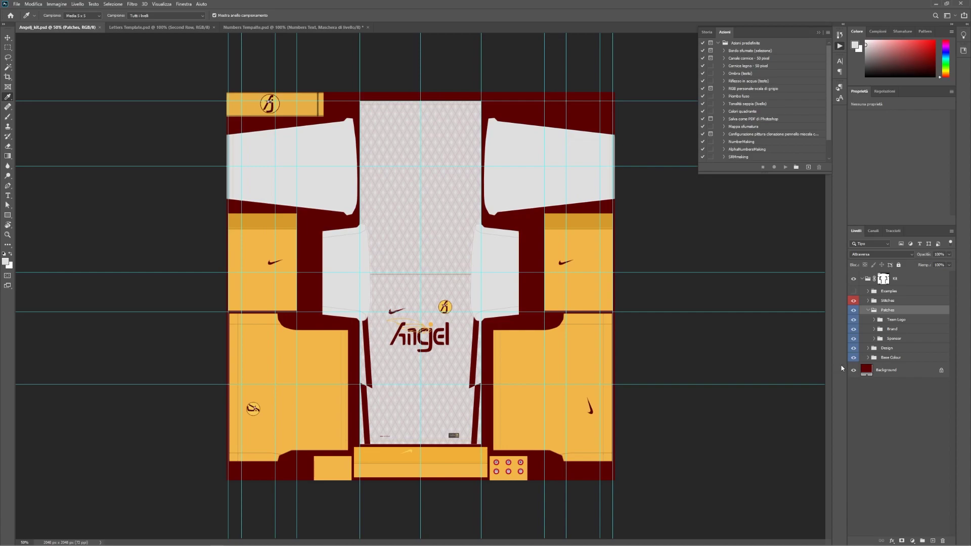
{"action": "left_click", "coordinate": [868, 357]}
{"action": "double_click", "coordinate": [878, 369]}
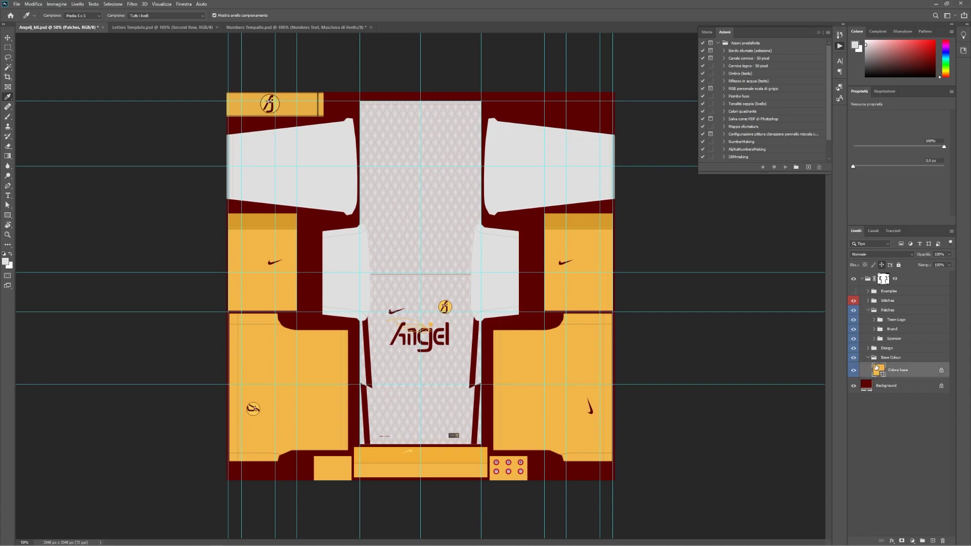
{"action": "left_click", "coordinate": [687, 189]}
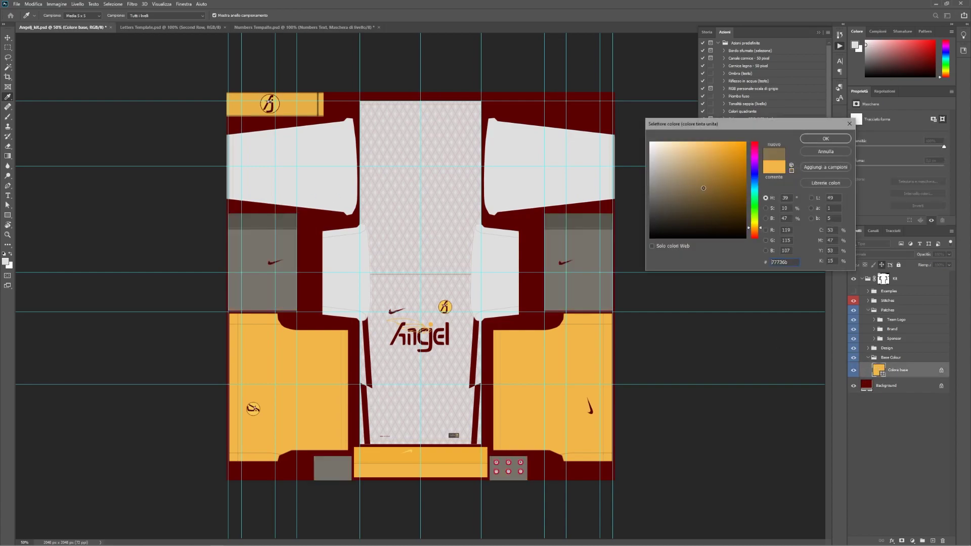
{"action": "left_click", "coordinate": [589, 226]}
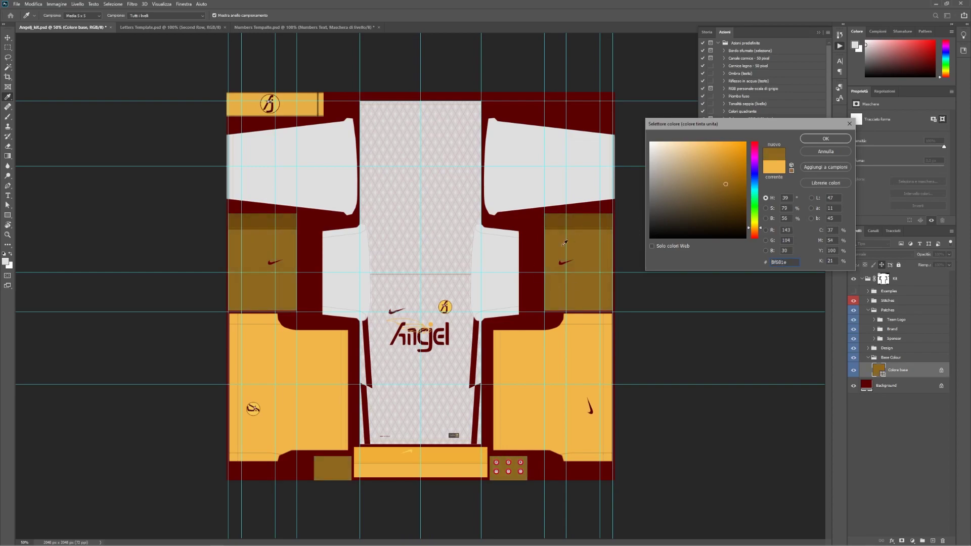
{"action": "left_click", "coordinate": [832, 153]}
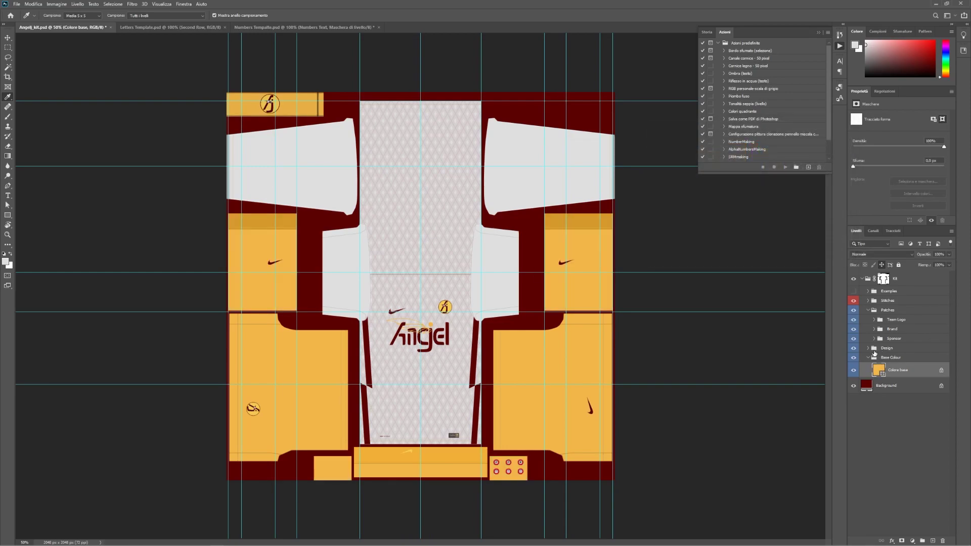
{"action": "left_click", "coordinate": [867, 348]}
{"action": "scroll", "coordinate": [872, 361], "scroll_direction": "down", "scroll_amount": 3}
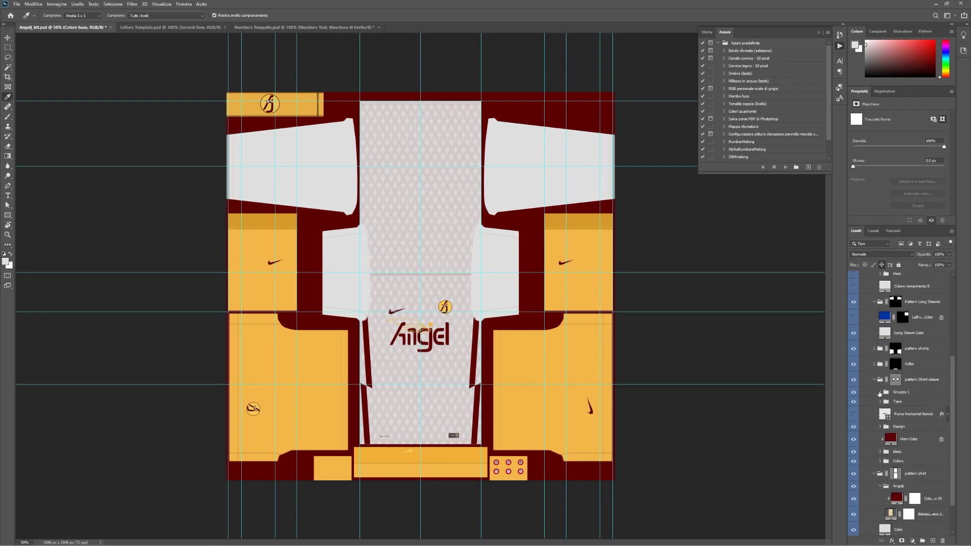
{"action": "left_click", "coordinate": [874, 348]}
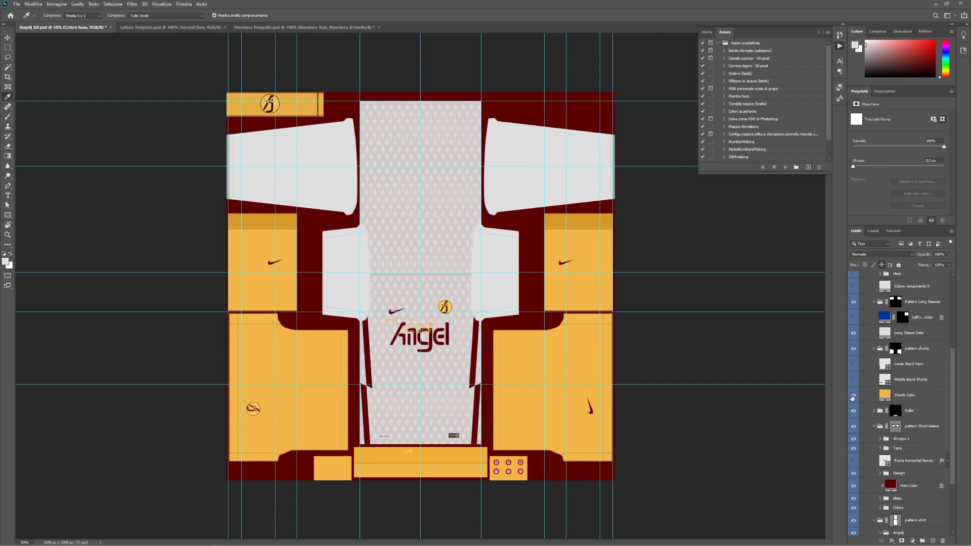
{"action": "scroll", "coordinate": [888, 404], "scroll_direction": "down", "scroll_amount": 3}
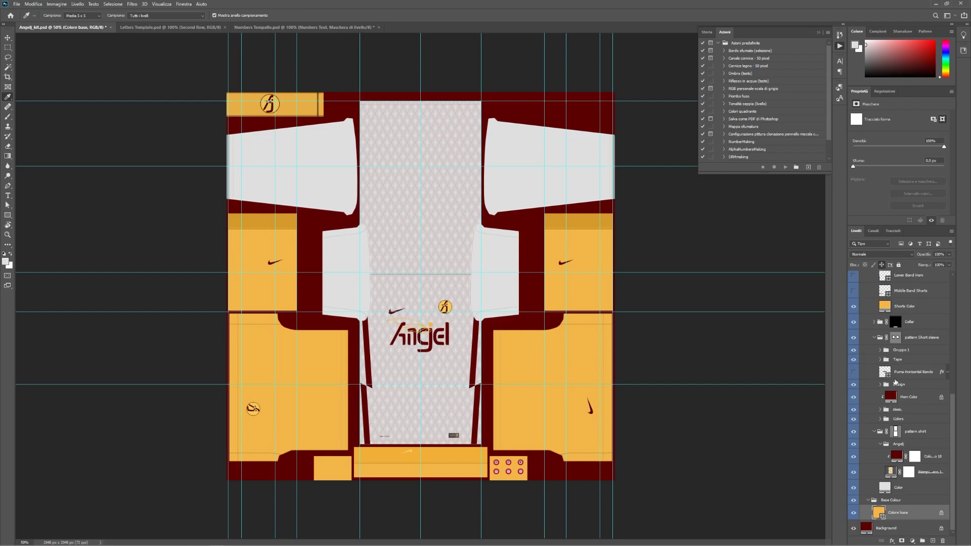
{"action": "scroll", "coordinate": [895, 381], "scroll_direction": "up", "scroll_amount": 3}
{"action": "scroll", "coordinate": [895, 382], "scroll_direction": "up", "scroll_amount": 3}
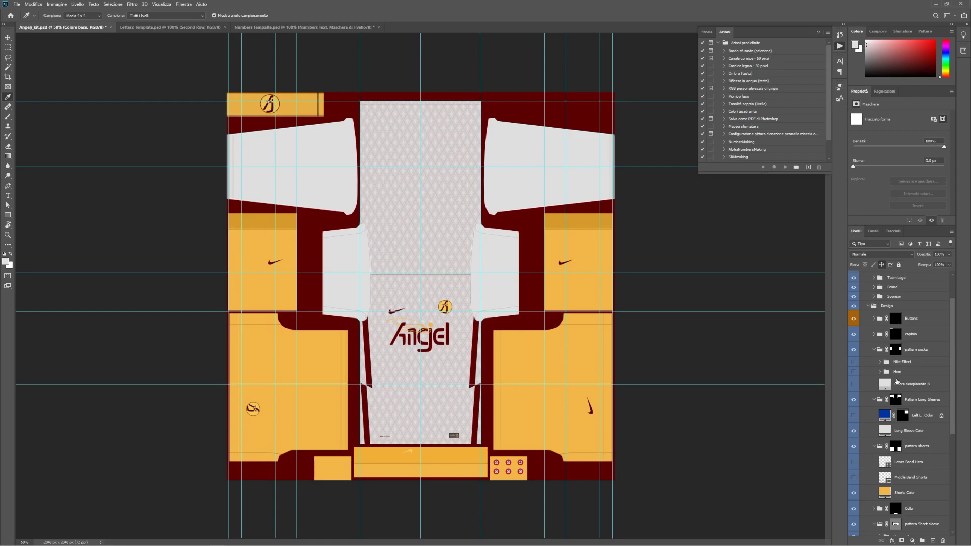
{"action": "left_click", "coordinate": [868, 307]}
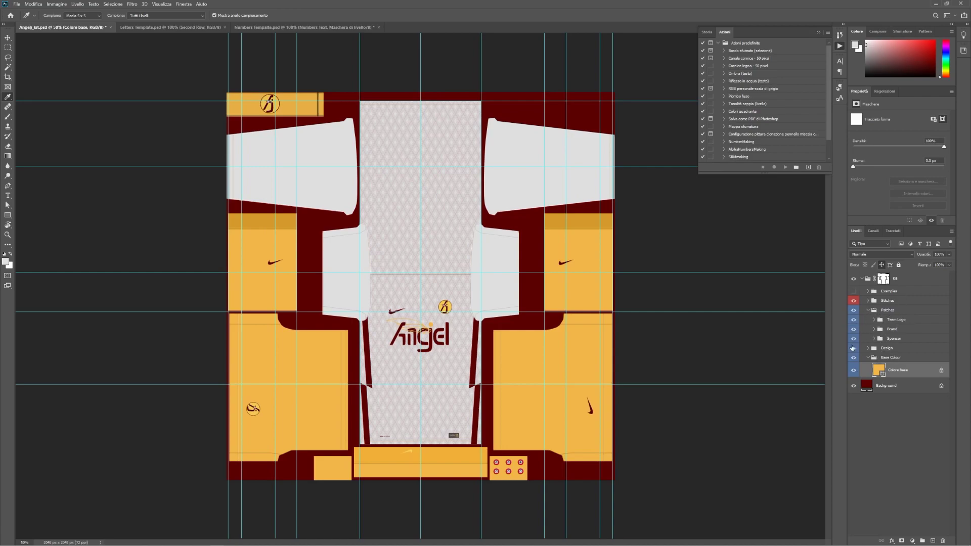
Hide the Angel sponsor and show the Jeep logo, after briefly trying Pirelli
{"action": "left_click", "coordinate": [874, 339]}
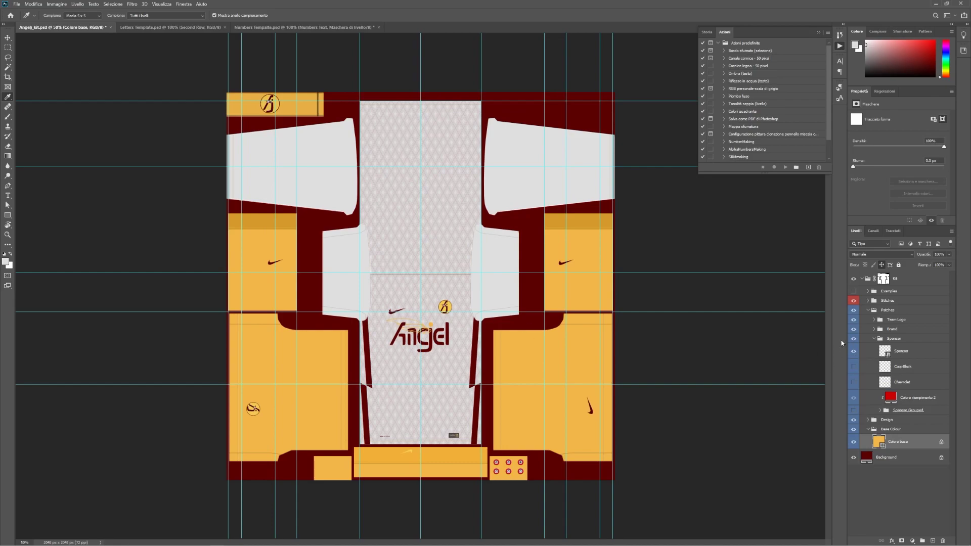
{"action": "left_click", "coordinate": [854, 351]}
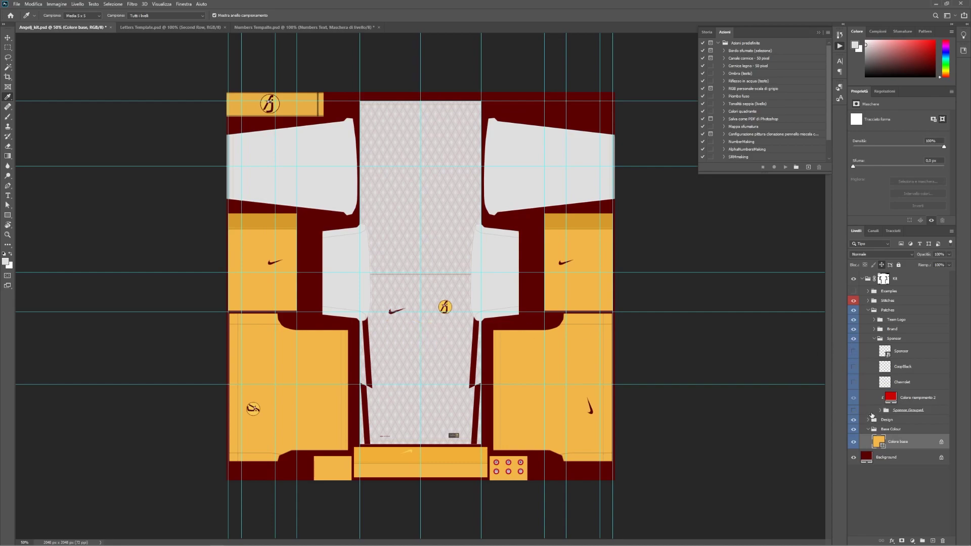
{"action": "left_click", "coordinate": [880, 411]}
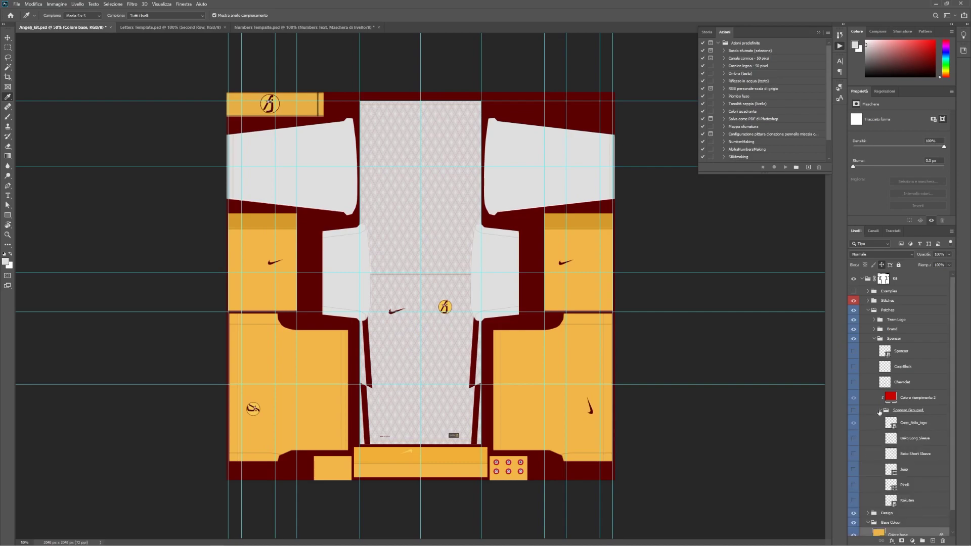
{"action": "left_click", "coordinate": [854, 469]}
{"action": "left_click", "coordinate": [853, 423]}
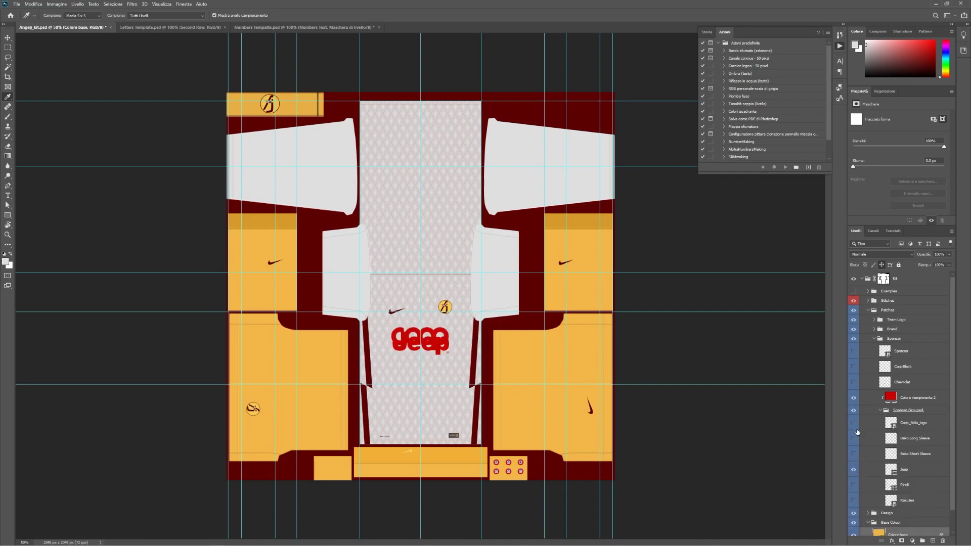
{"action": "left_click", "coordinate": [853, 469]}
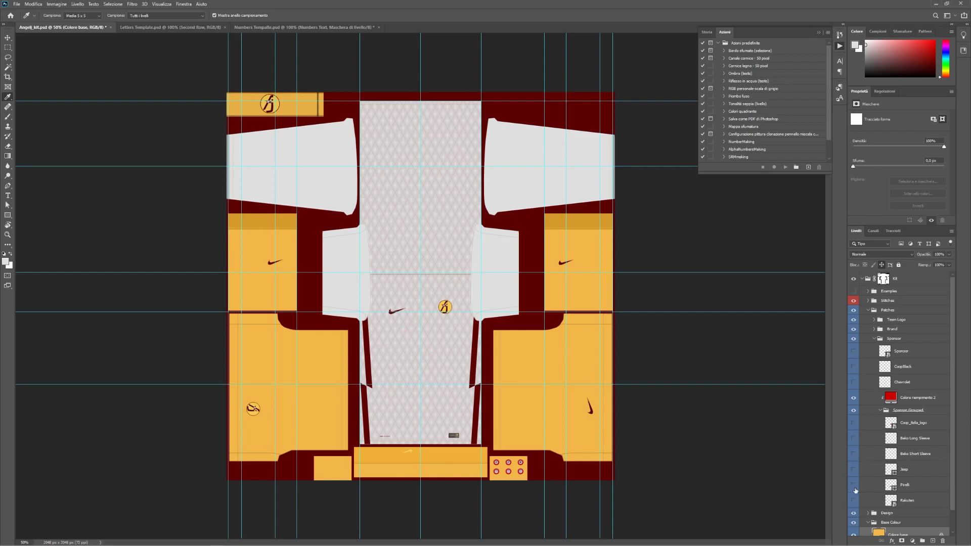
{"action": "left_click", "coordinate": [854, 485]}
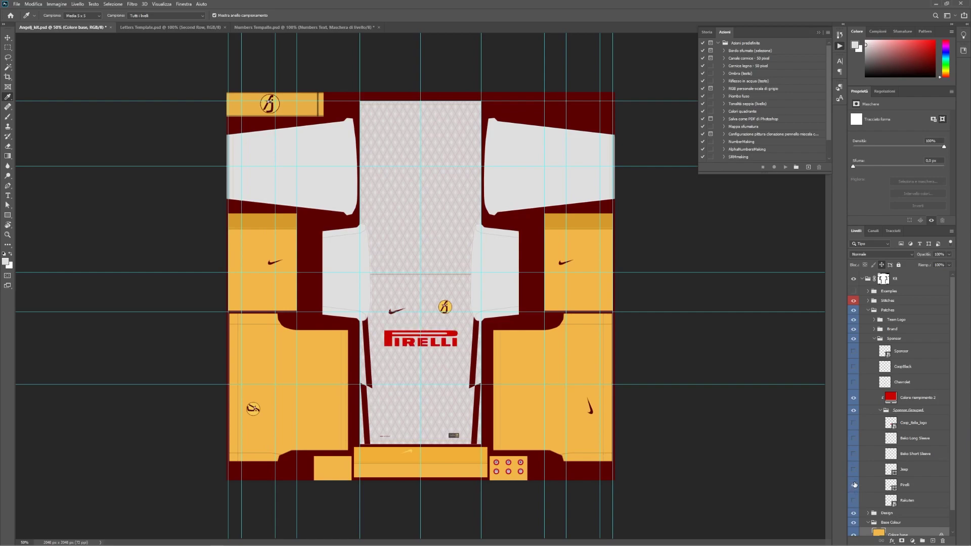
{"action": "left_click", "coordinate": [852, 485]}
{"action": "left_click", "coordinate": [853, 470]}
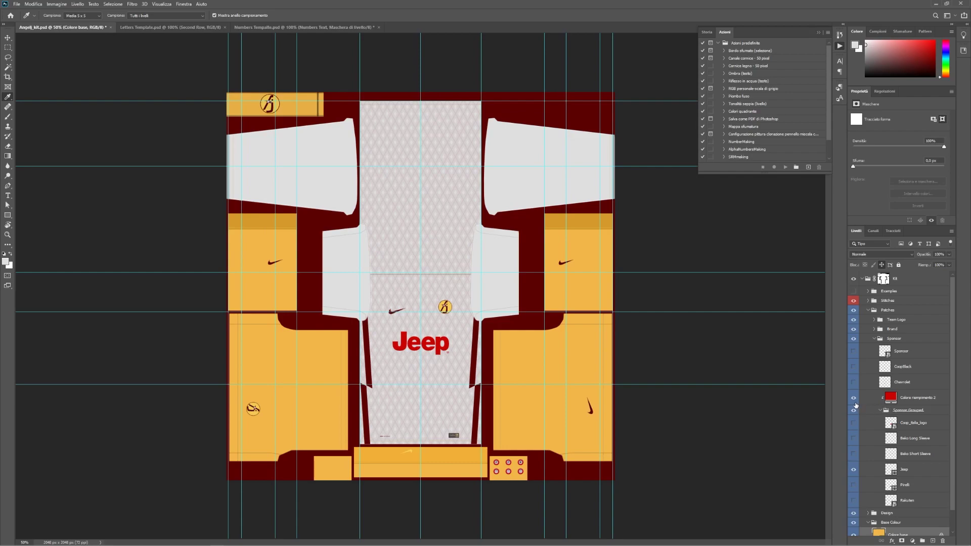
Recolour the sponsor logo's fill to the kit's maroon, sampled with the eyedropper
{"action": "double_click", "coordinate": [891, 399]}
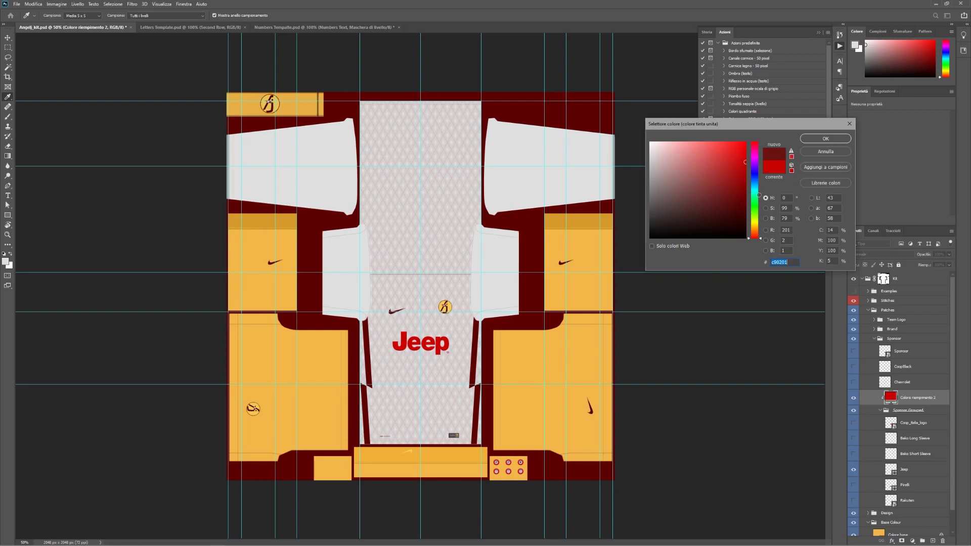
{"action": "type", "text": "0e7426"}
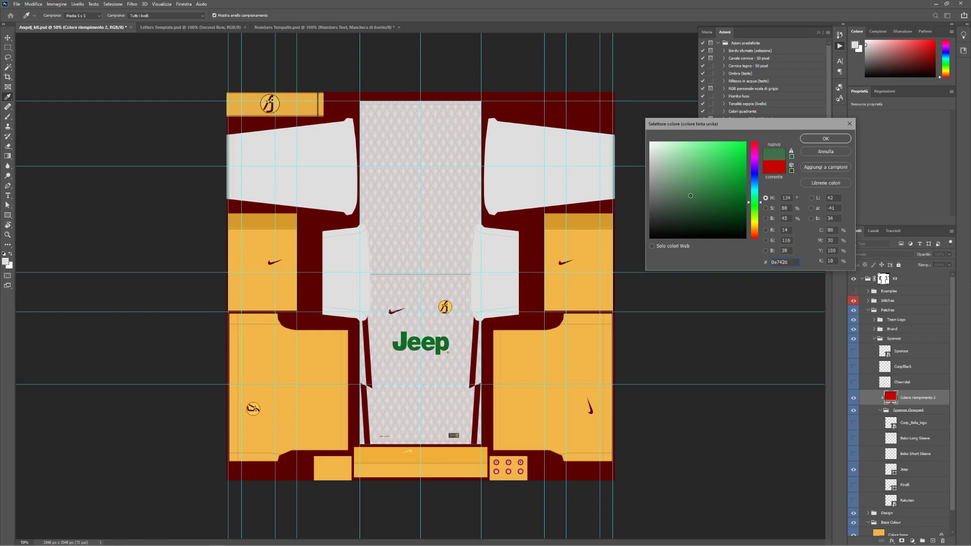
{"action": "left_click_drag", "start_coordinate": [690, 196], "coordinate": [650, 237]}
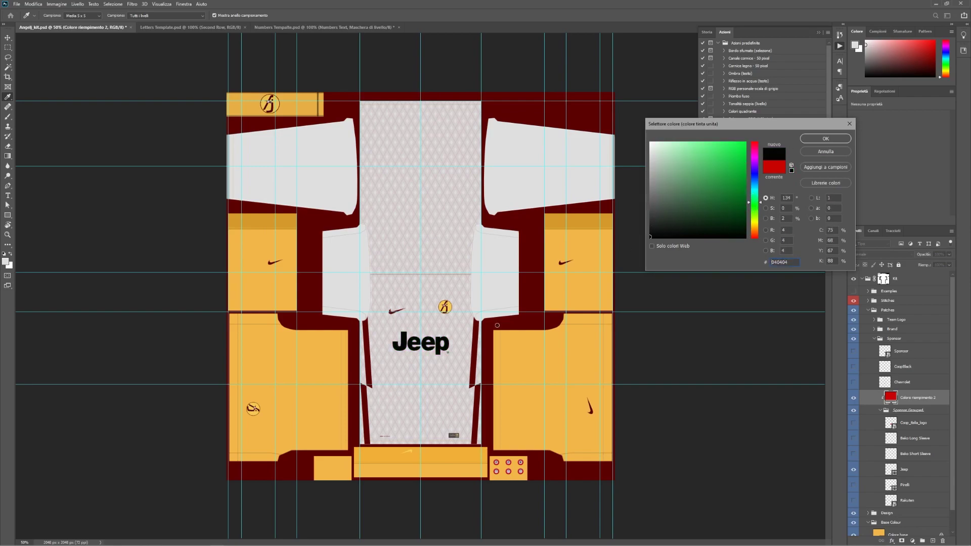
{"action": "left_click", "coordinate": [478, 335]}
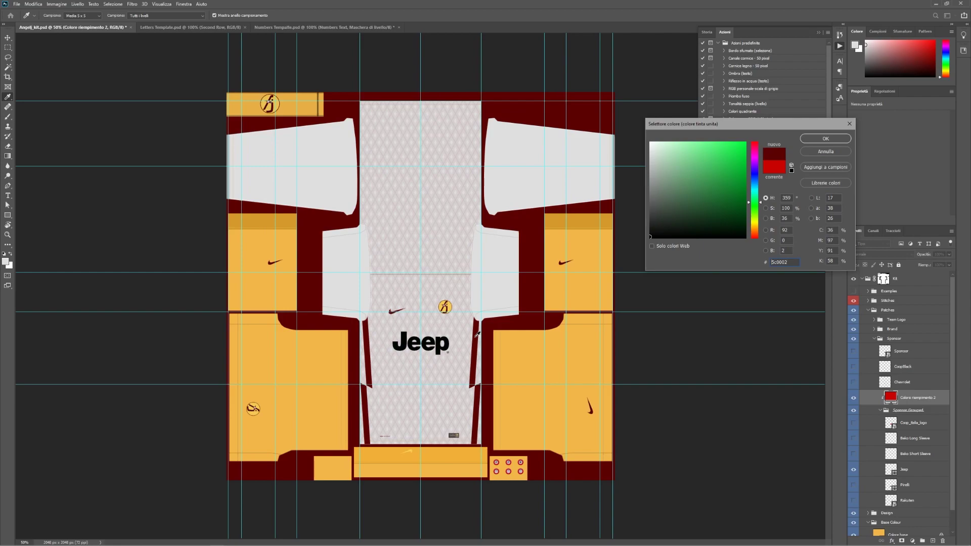
{"action": "left_click", "coordinate": [822, 138]}
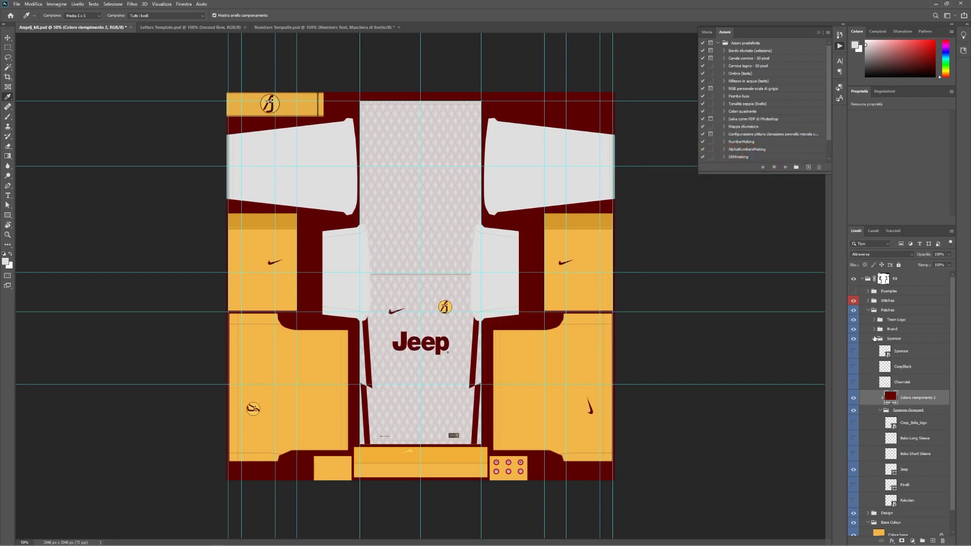
Hide the NIKE logos and trim in the Brand group
{"action": "left_click", "coordinate": [874, 338]}
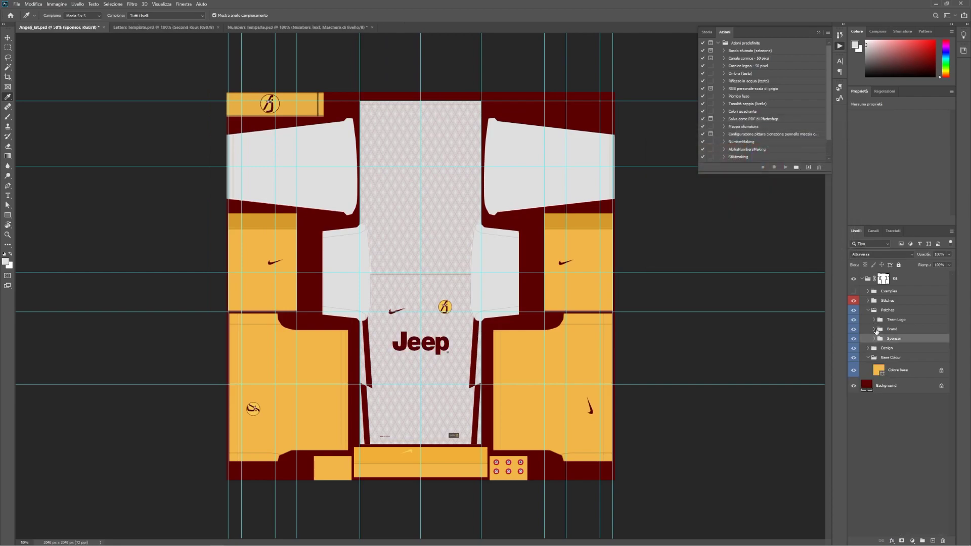
{"action": "left_click", "coordinate": [873, 329]}
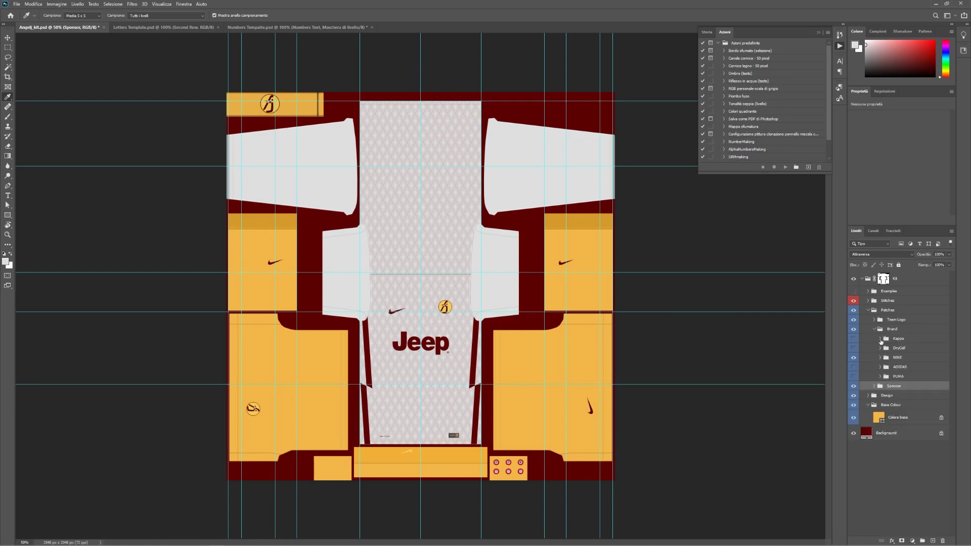
{"action": "left_click", "coordinate": [853, 361]}
Show the Adidas stripes and logos, then try the Italy crest on the kit
{"action": "left_click", "coordinate": [854, 368]}
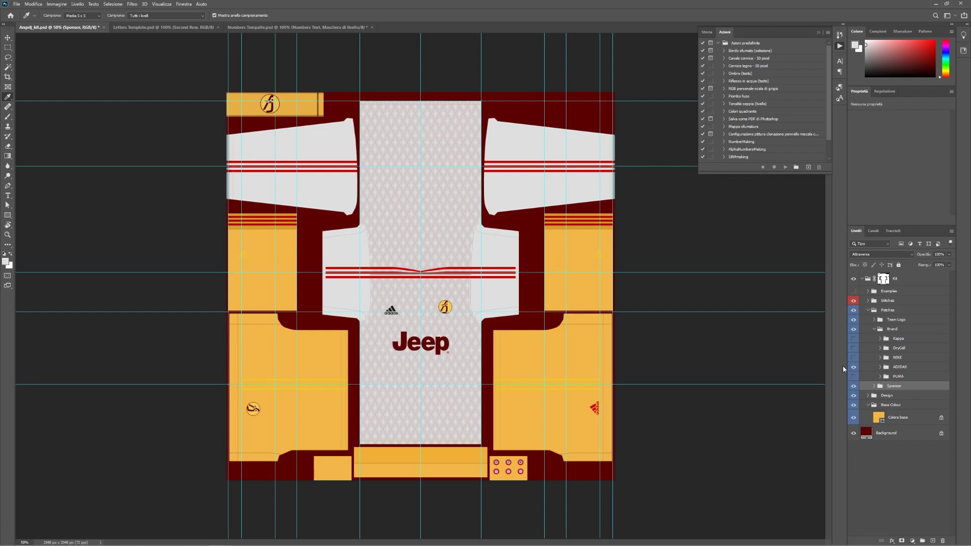
{"action": "left_click", "coordinate": [874, 329]}
{"action": "left_click", "coordinate": [874, 319]}
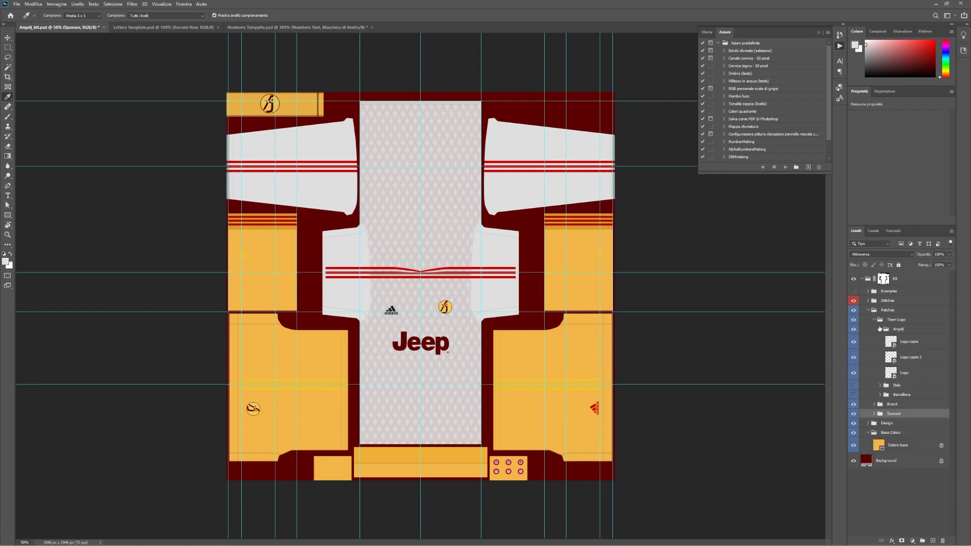
{"action": "left_click", "coordinate": [854, 385]}
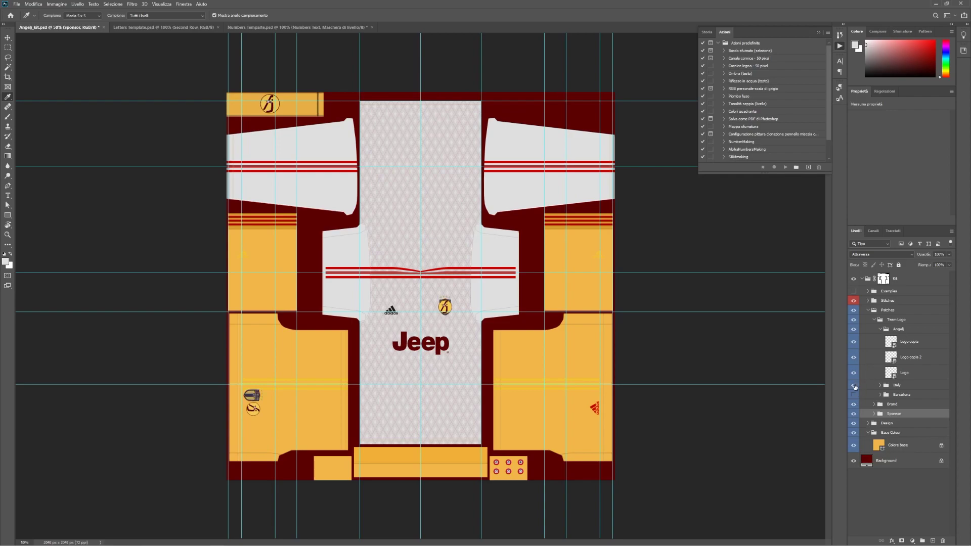
Compare the Barcellona crest, then settle back on the Angelj crests
{"action": "left_click", "coordinate": [854, 332]}
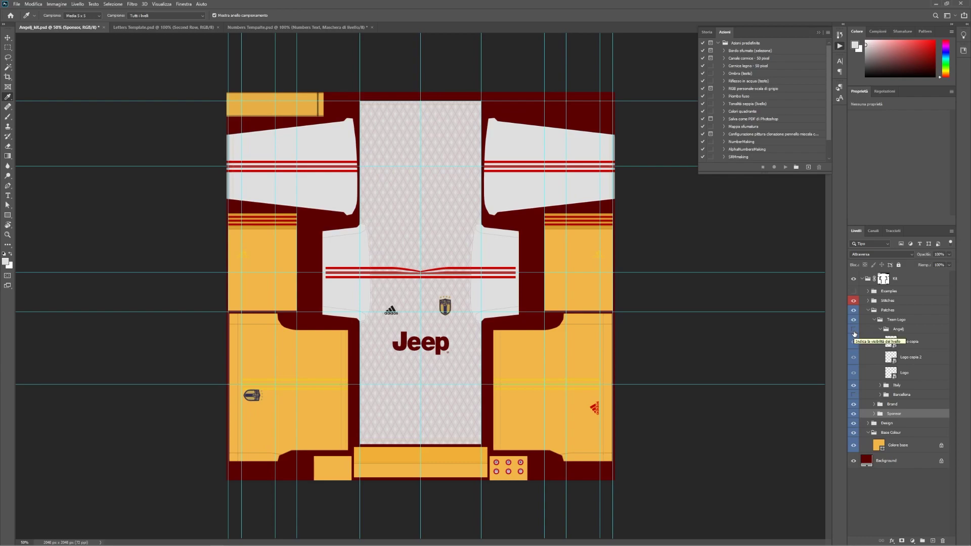
{"action": "left_click", "coordinate": [853, 385]}
{"action": "left_click", "coordinate": [854, 394]}
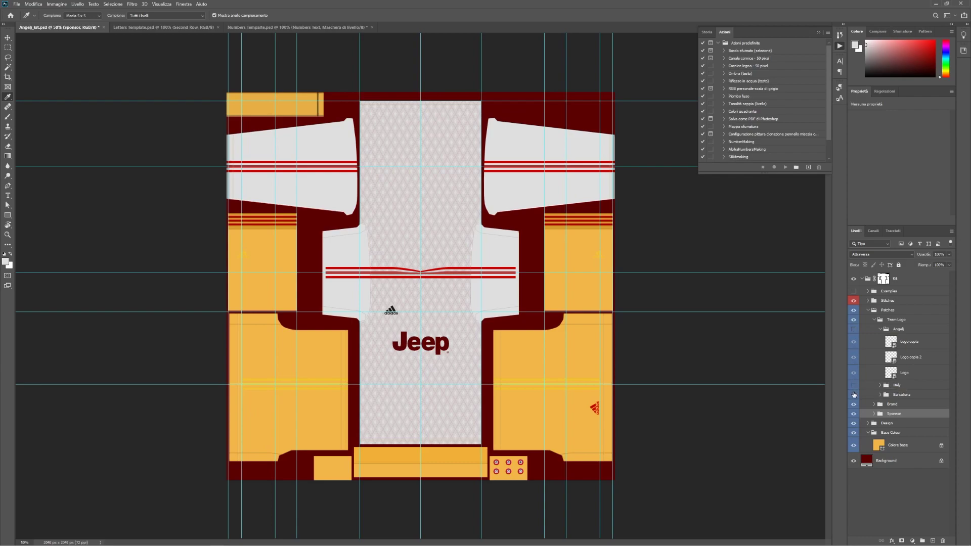
{"action": "left_click", "coordinate": [853, 394]}
{"action": "left_click", "coordinate": [854, 329]}
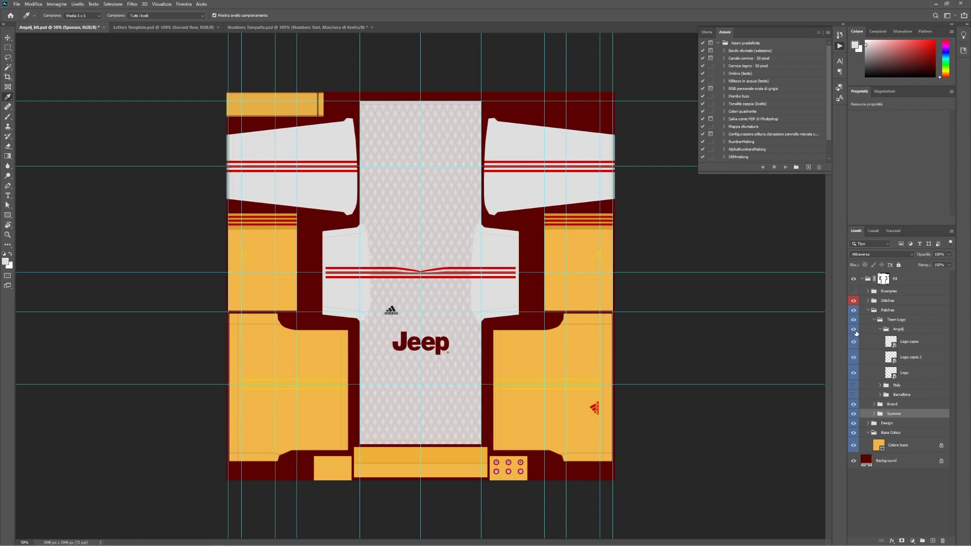
Collapse the Angelj and Patches groups and expand the Stitches group
{"action": "left_click", "coordinate": [880, 329]}
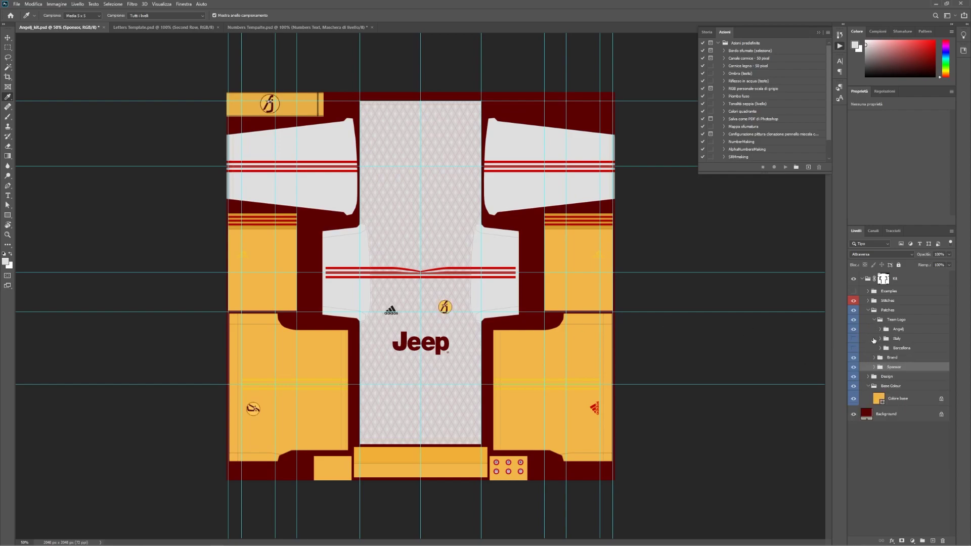
{"action": "left_click", "coordinate": [868, 310]}
{"action": "left_click", "coordinate": [869, 301]}
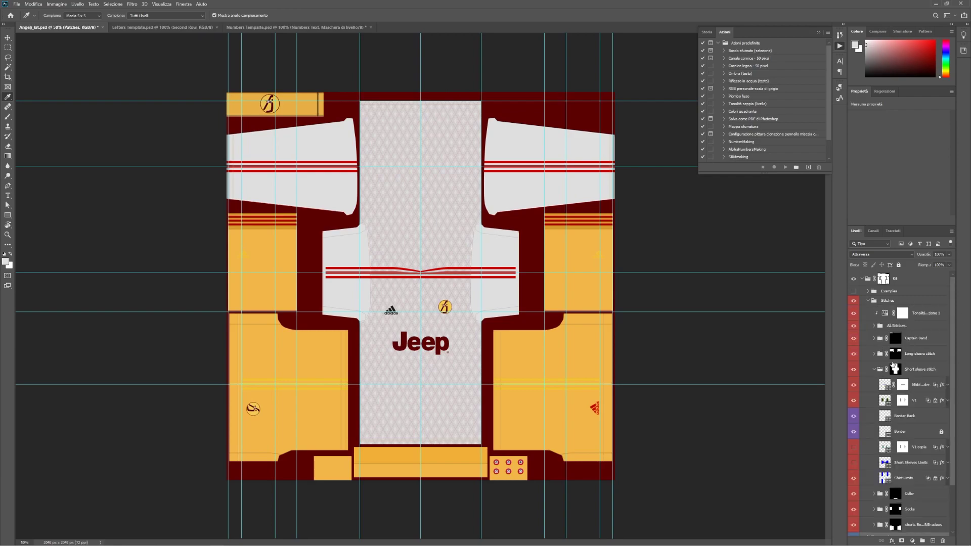
Raise the Stitches Hue/Saturation adjustment's hue to recolour the stitching, checking it zoomed in
{"action": "left_click", "coordinate": [885, 314]}
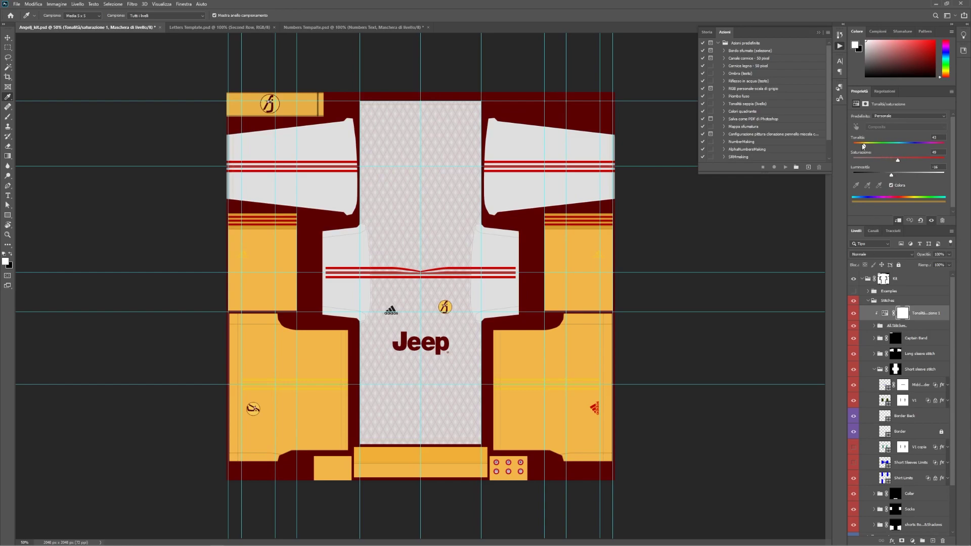
{"action": "left_click_drag", "start_coordinate": [862, 145], "coordinate": [885, 145]}
{"action": "scroll", "coordinate": [513, 357], "scroll_direction": "up", "scroll_amount": 3}
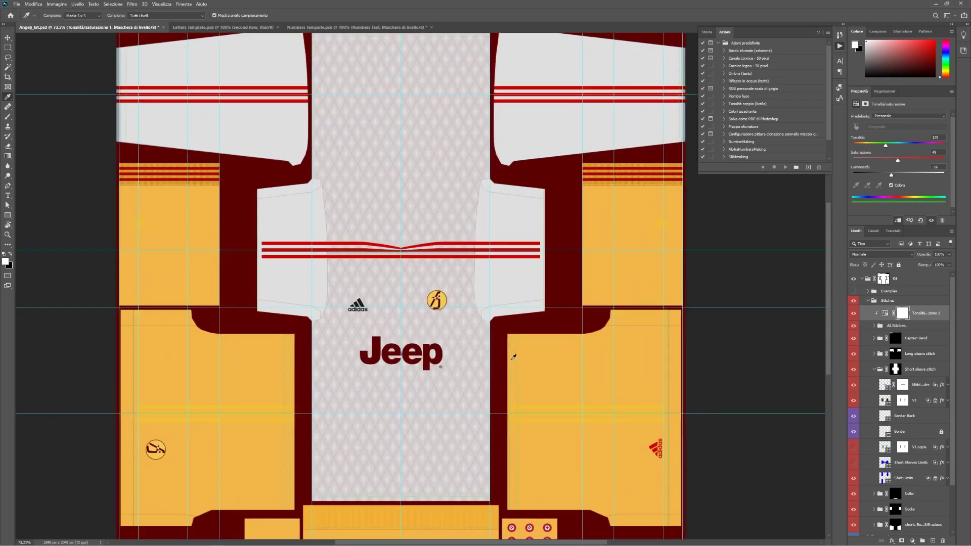
{"action": "scroll", "coordinate": [513, 357], "scroll_direction": "up", "scroll_amount": 8}
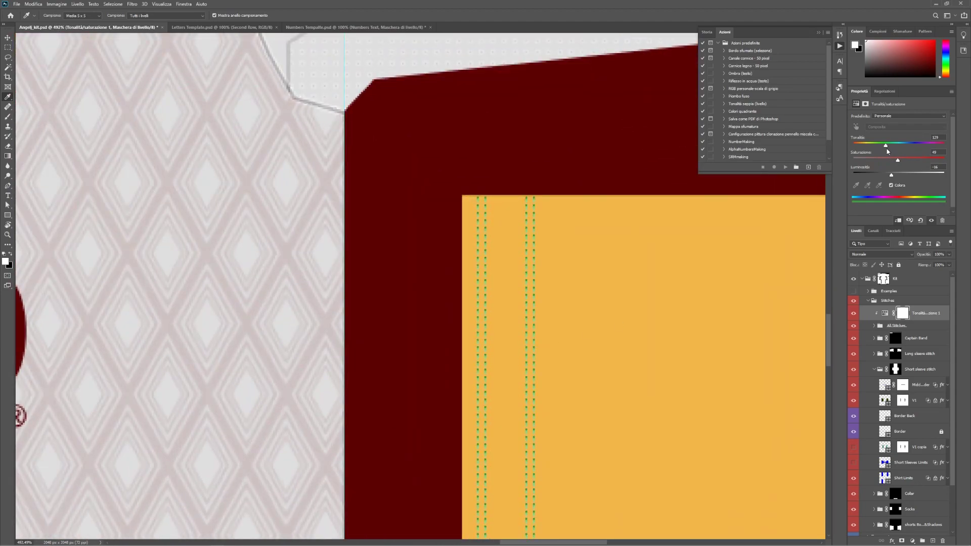
{"action": "left_click_drag", "start_coordinate": [886, 146], "coordinate": [916, 162]}
{"action": "scroll", "coordinate": [651, 310], "scroll_direction": "down", "scroll_amount": 10}
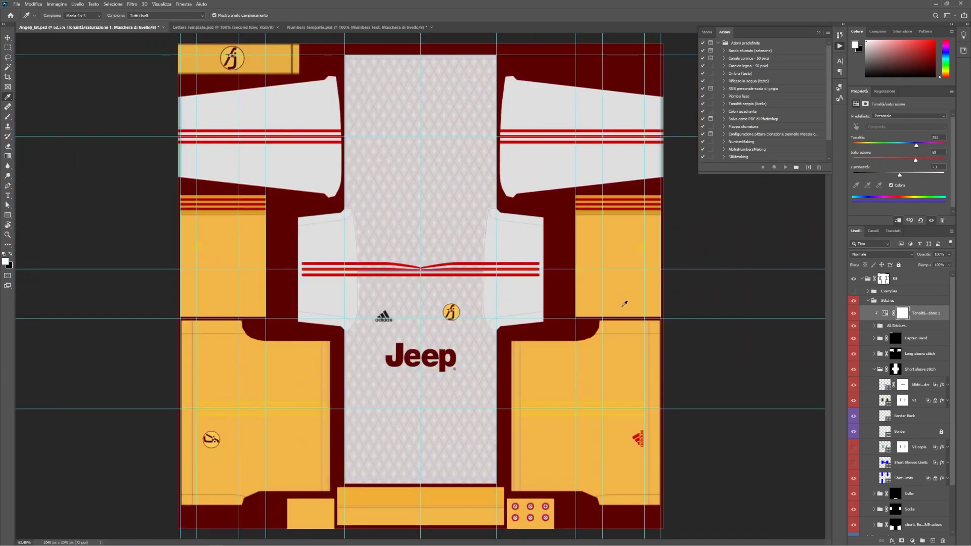
{"action": "left_click", "coordinate": [867, 300]}
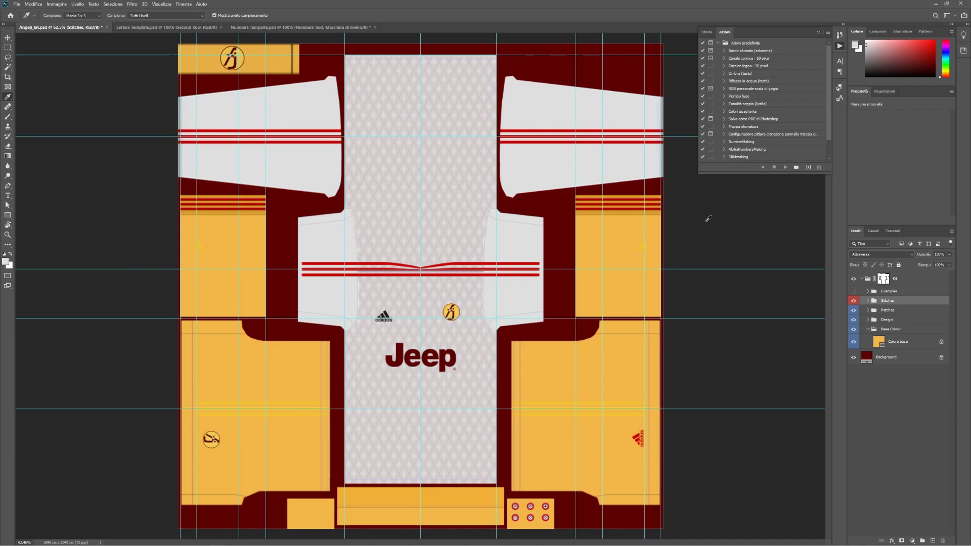
{"action": "left_click", "coordinate": [874, 231]}
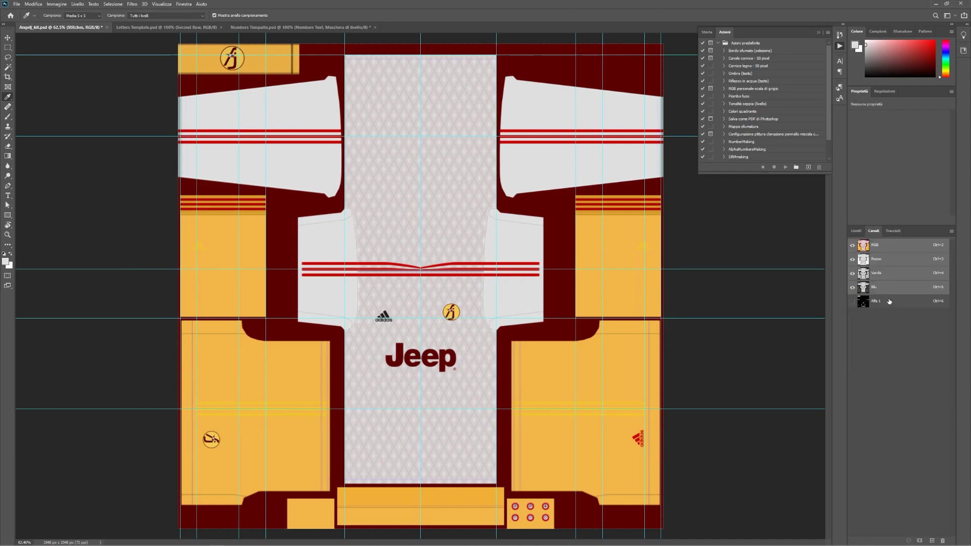
{"action": "left_click", "coordinate": [890, 302]}
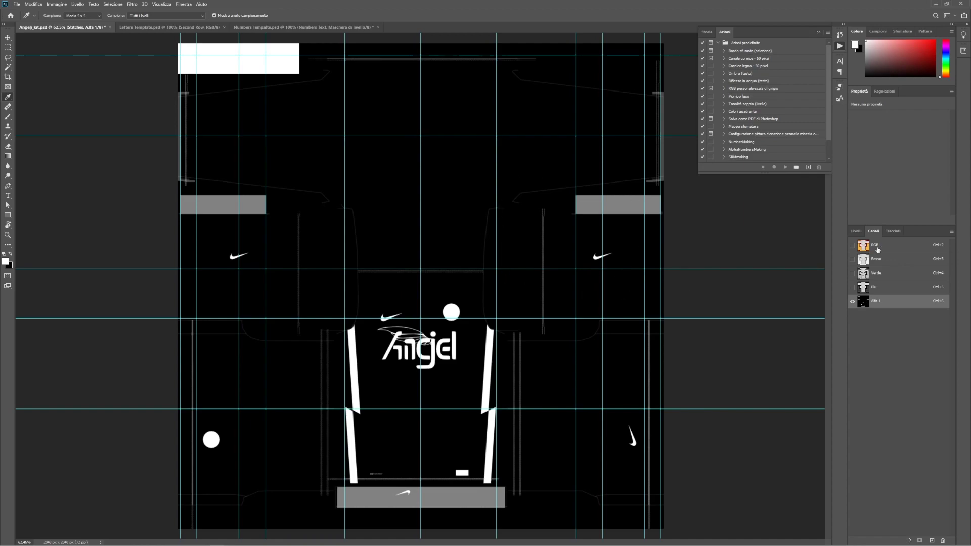
{"action": "key", "text": "ctrl+2"}
{"action": "key", "text": "ctrl+6"}
{"action": "left_click", "coordinate": [876, 246]}
{"action": "left_click", "coordinate": [857, 230]}
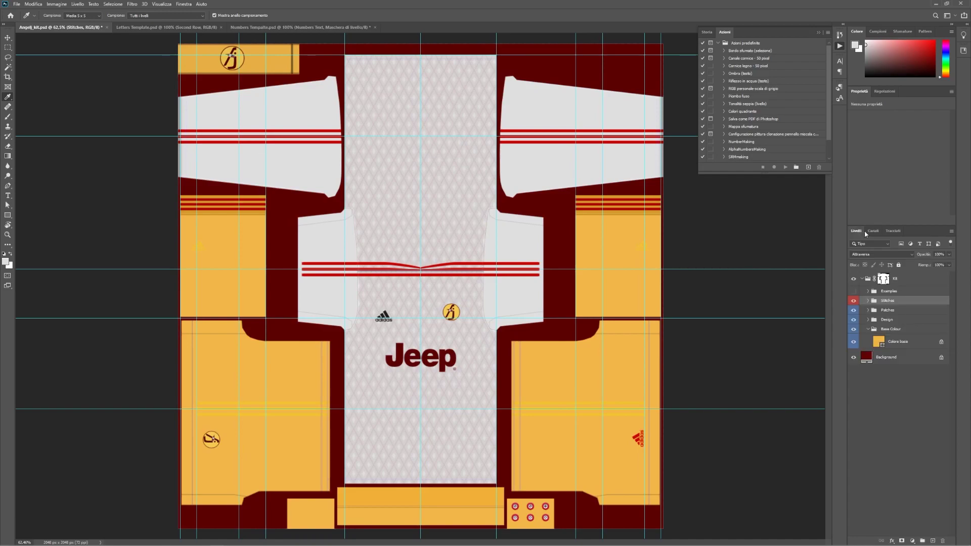
{"action": "left_click", "coordinate": [876, 234]}
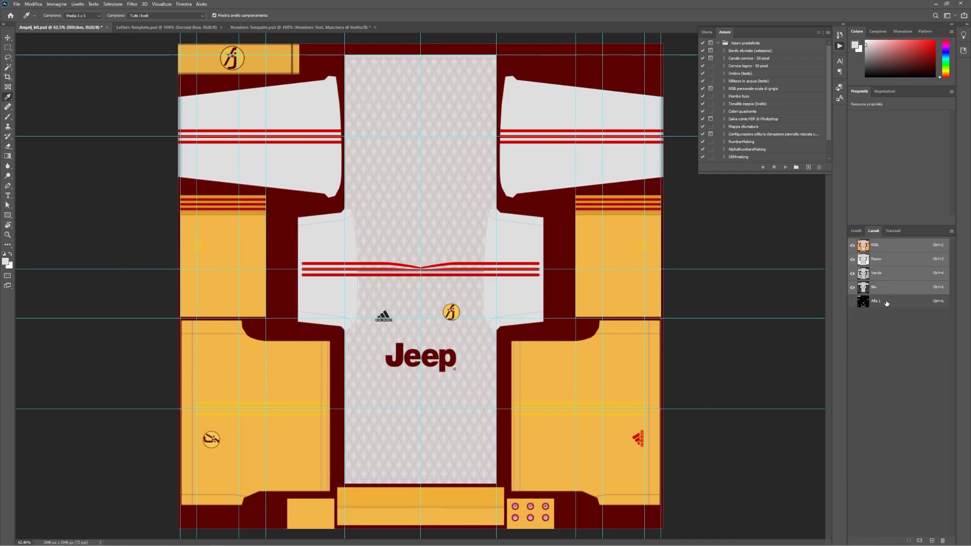
{"action": "left_click", "coordinate": [885, 302]}
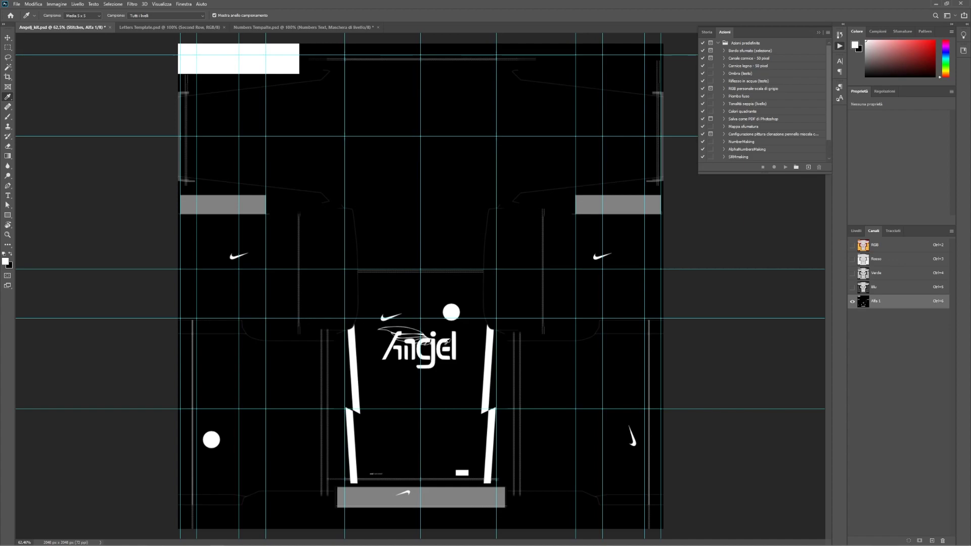
{"action": "left_click", "coordinate": [864, 242]}
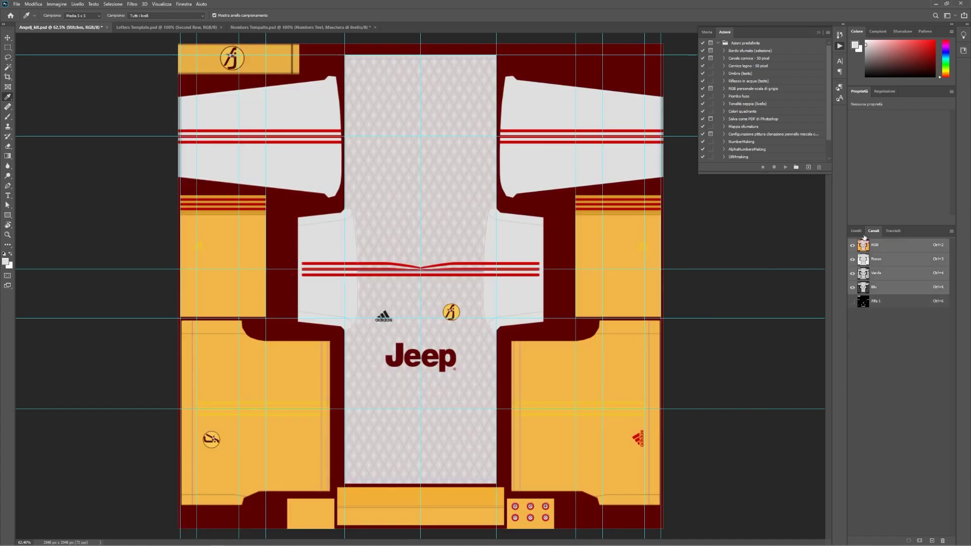
{"action": "left_click", "coordinate": [856, 231]}
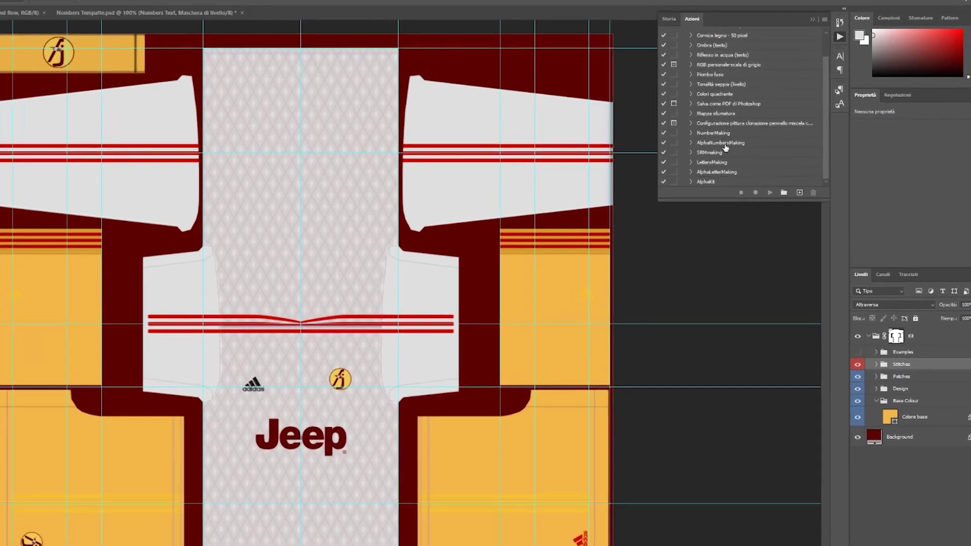
{"action": "scroll", "coordinate": [734, 132], "scroll_direction": "down", "scroll_amount": 2}
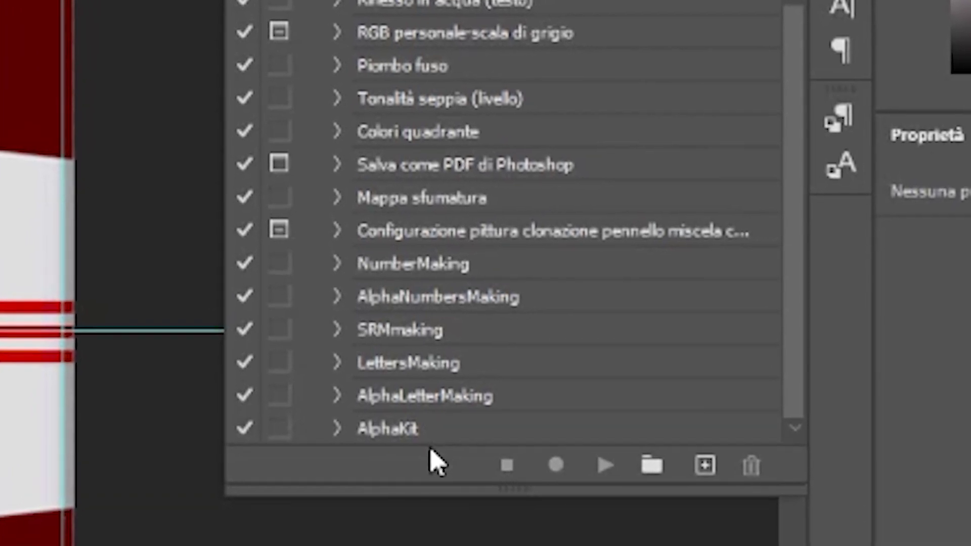
Run the AlphaKit action, then return to the RGB channel and the layer list
{"action": "left_click", "coordinate": [402, 456]}
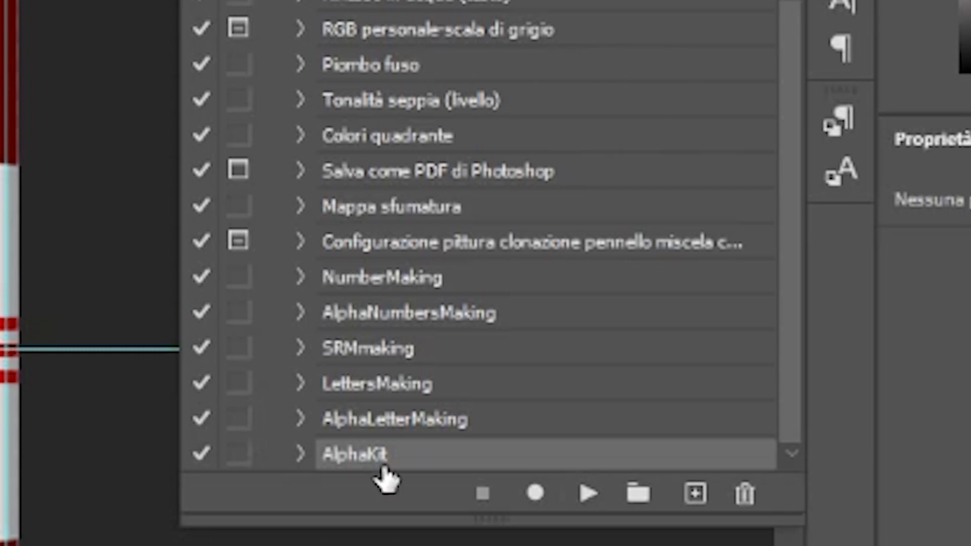
{"action": "left_click", "coordinate": [588, 494]}
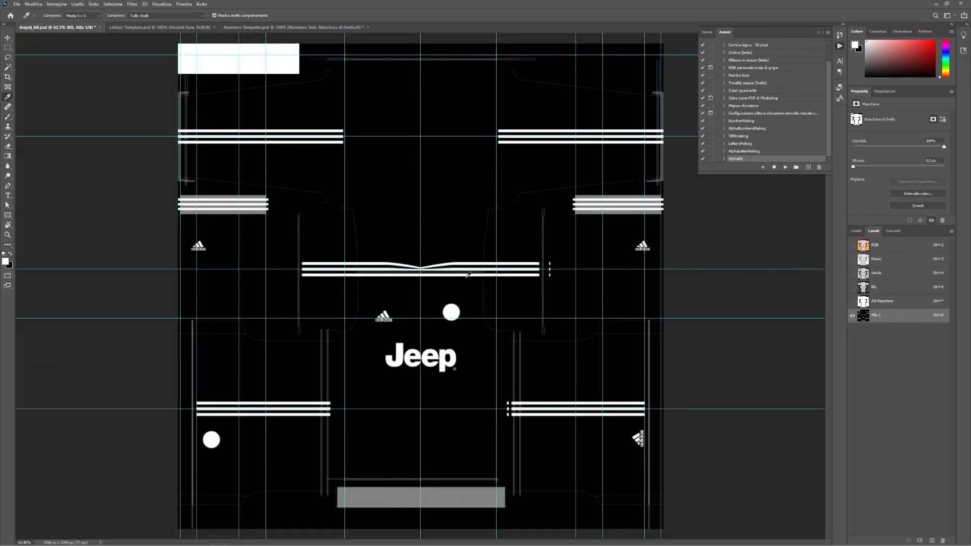
{"action": "left_click", "coordinate": [853, 244]}
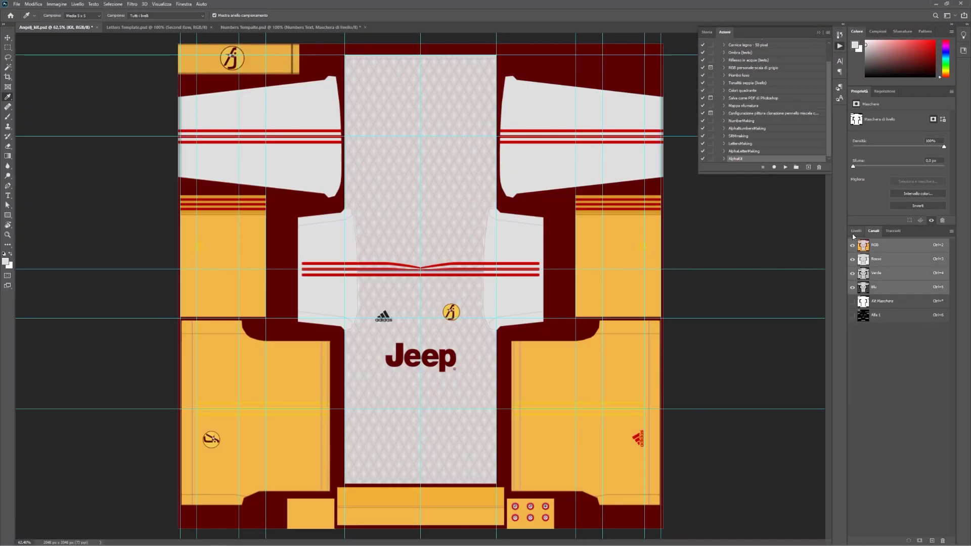
{"action": "left_click", "coordinate": [855, 231]}
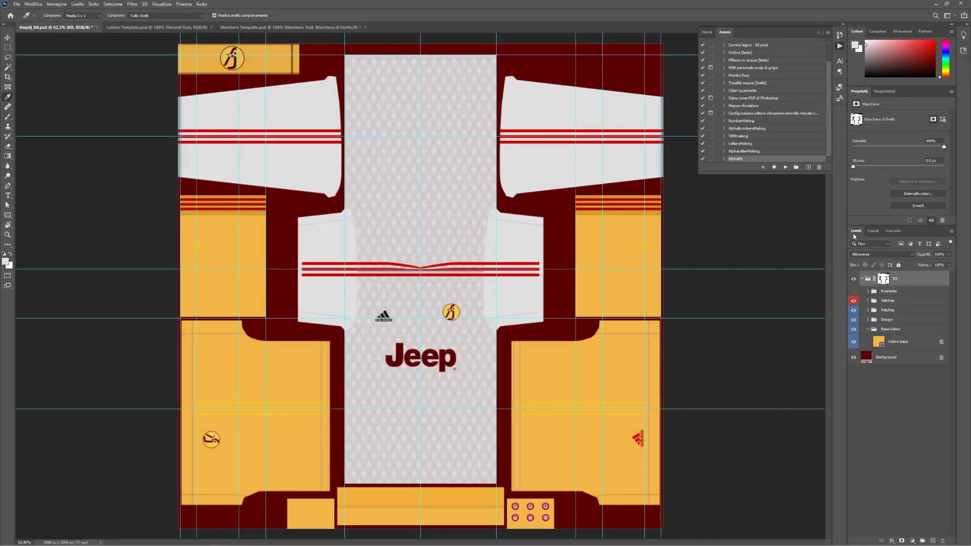
{"action": "left_click", "coordinate": [744, 139]}
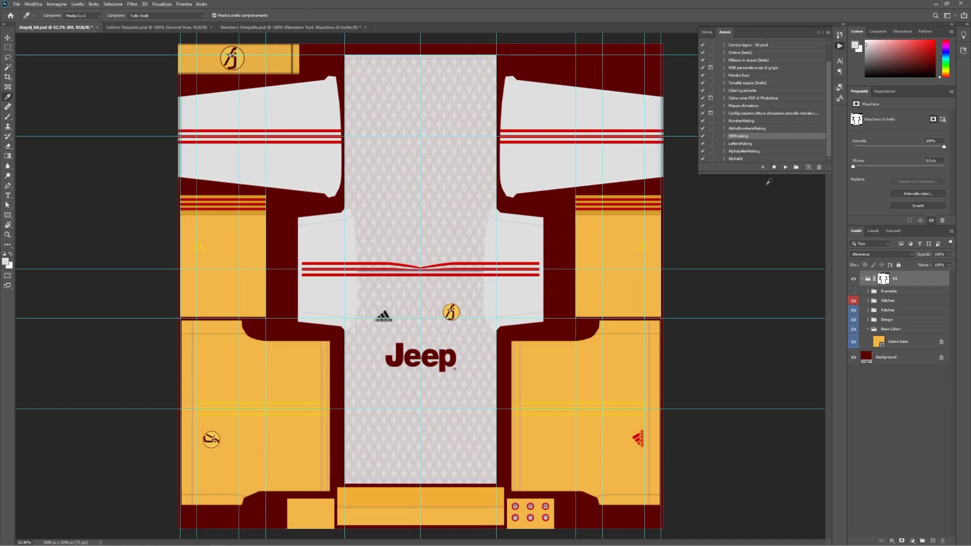
Inspect the updated alpha channel, then return to RGB and the layer list
{"action": "left_click", "coordinate": [871, 232]}
{"action": "left_click", "coordinate": [874, 315]}
{"action": "left_click", "coordinate": [876, 249]}
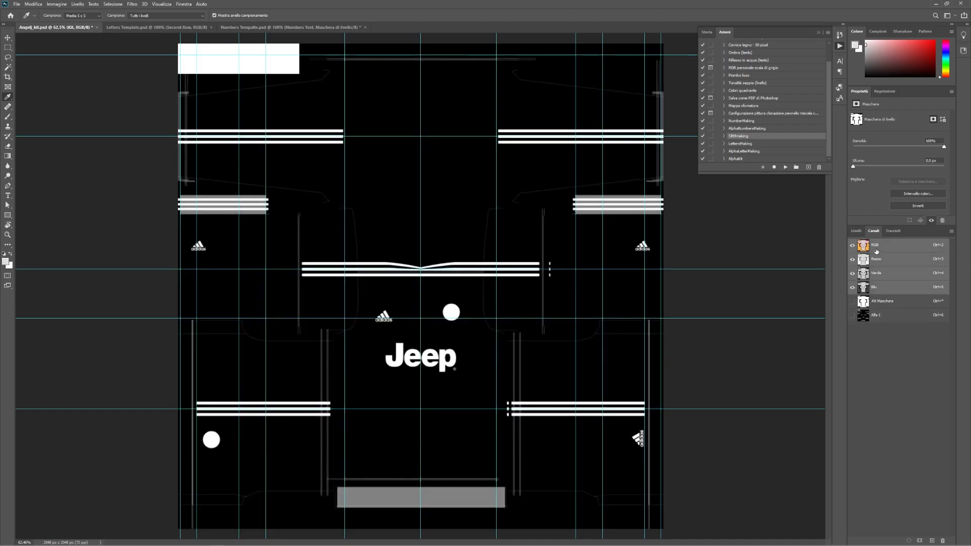
{"action": "left_click", "coordinate": [862, 232]}
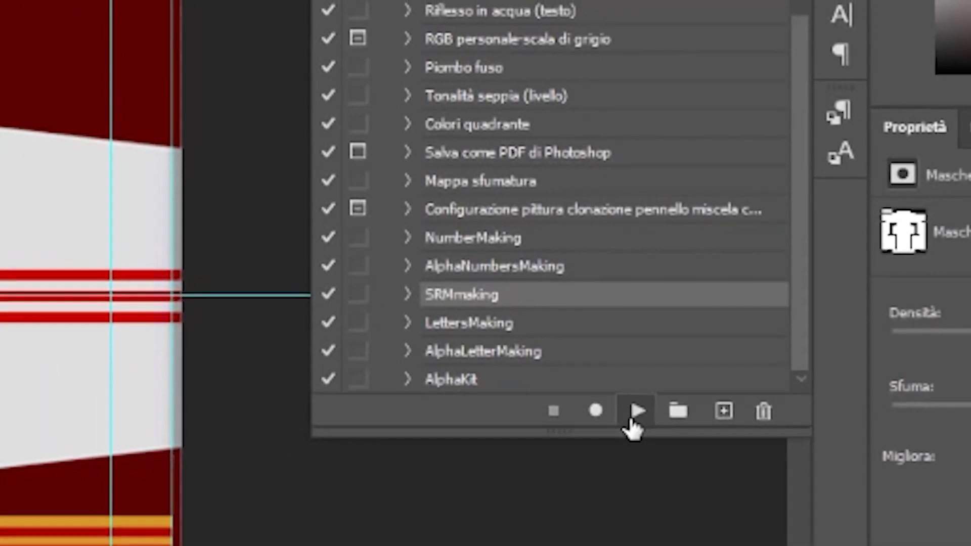
Run SRMmaking to create the green SRM document, then return to the kit's RGB view
{"action": "left_click", "coordinate": [634, 413]}
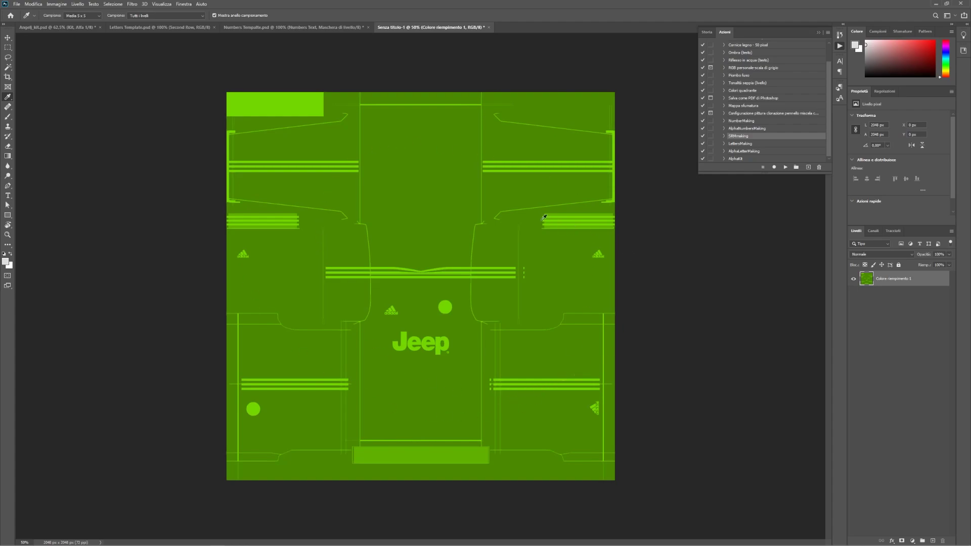
{"action": "left_click", "coordinate": [65, 28]}
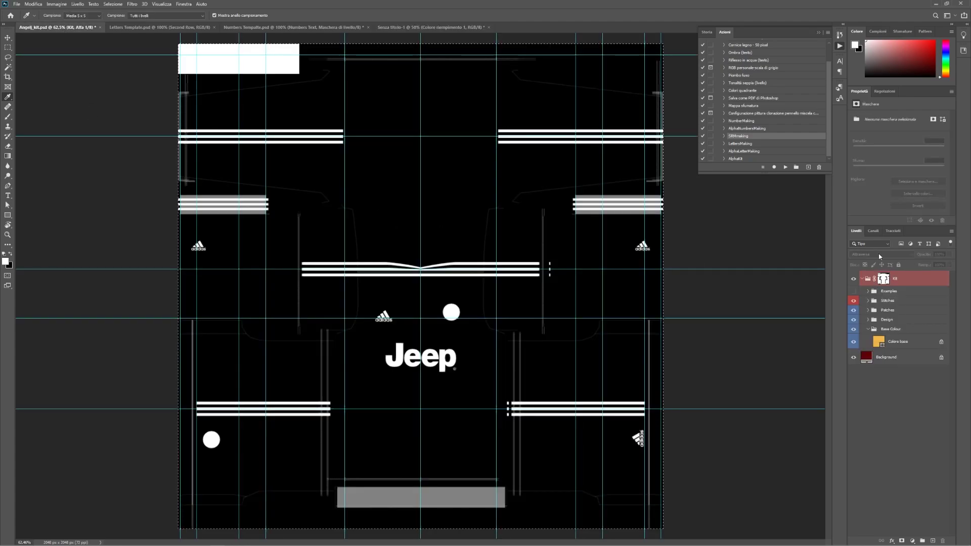
{"action": "left_click", "coordinate": [873, 231]}
{"action": "left_click", "coordinate": [893, 248]}
{"action": "left_click", "coordinate": [856, 230]}
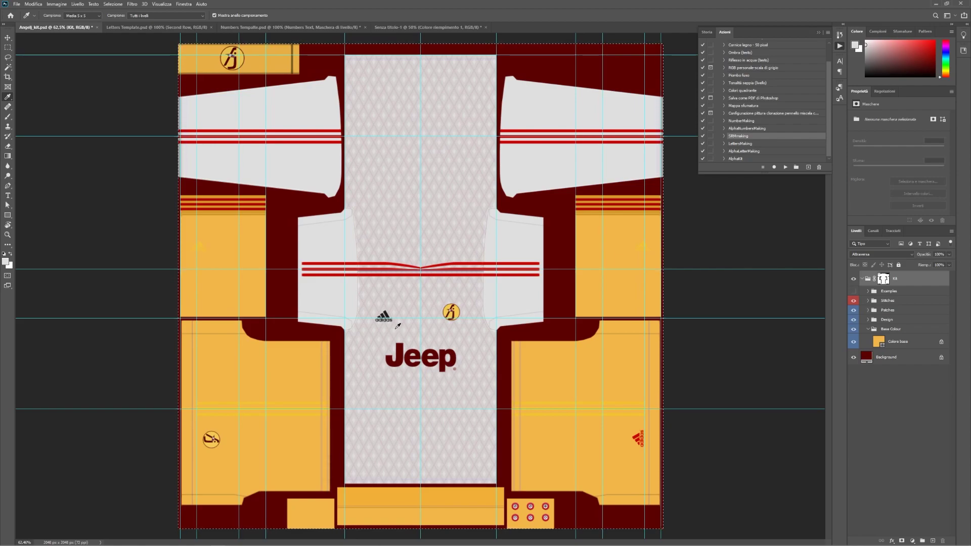
Start Save As with the Intel Texture Works DDS format
{"action": "left_click", "coordinate": [17, 4]}
{"action": "left_click", "coordinate": [36, 95]}
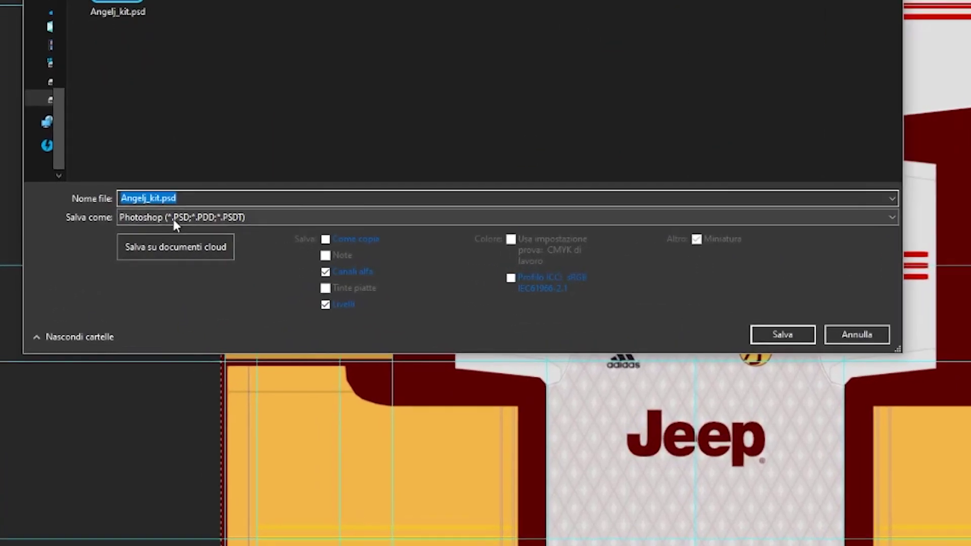
{"action": "left_click", "coordinate": [180, 246]}
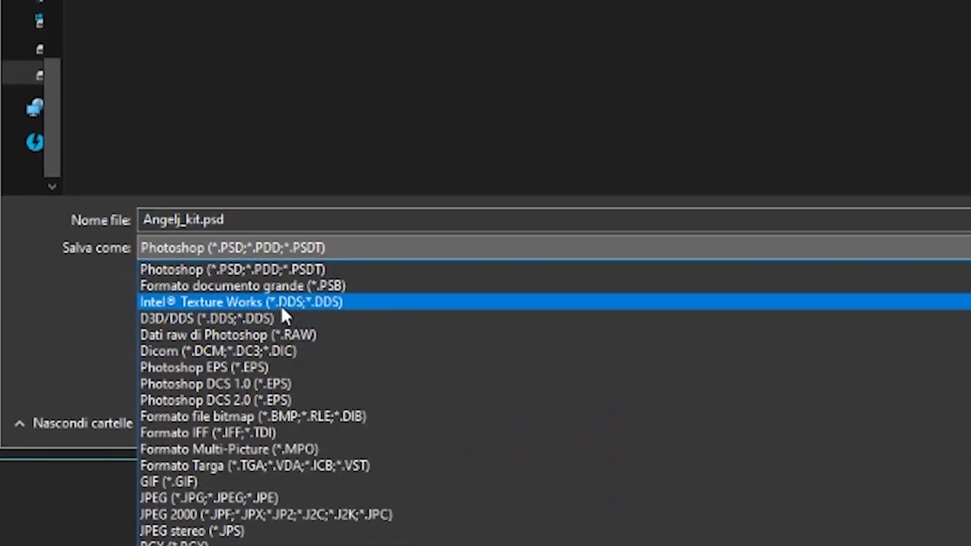
{"action": "left_click", "coordinate": [275, 248]}
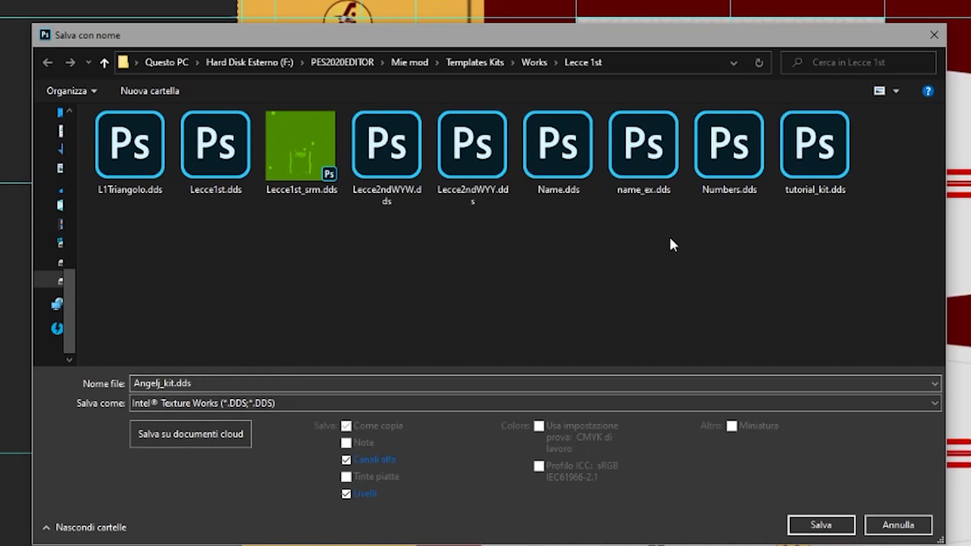
Name the file tutorialkit2.dds and export it with Color + Alpha, BC7 settings
{"action": "left_click", "coordinate": [174, 383]}
{"action": "key", "text": "shift+Home"}
{"action": "type", "text": "turt"}
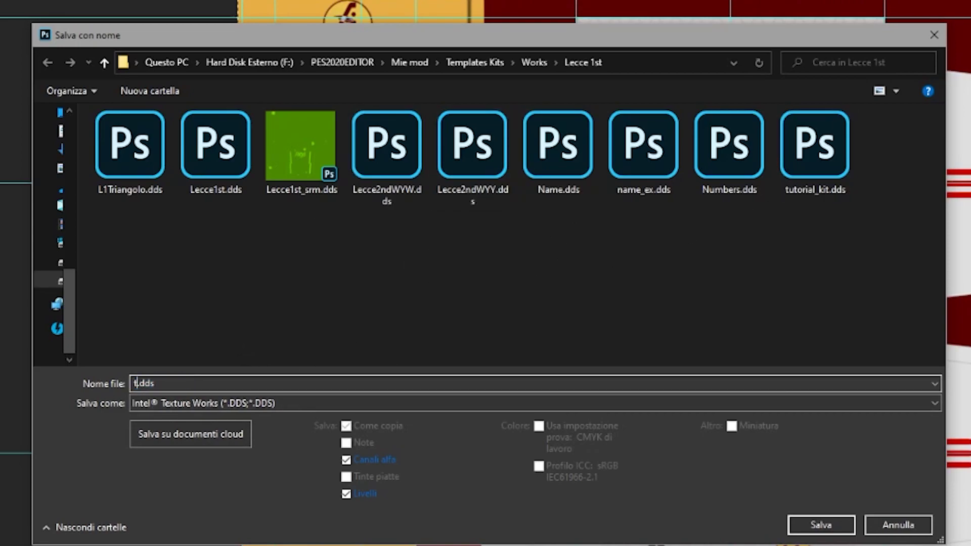
{"action": "key", "text": "BackSpace"}
{"action": "key", "text": "BackSpace"}
{"action": "type", "text": "torial_k"}
{"action": "key", "text": "BackSpace"}
{"action": "key", "text": "BackSpace"}
{"action": "type", "text": "kit2"}
{"action": "left_click_drag", "start_coordinate": [132, 383], "coordinate": [178, 383]}
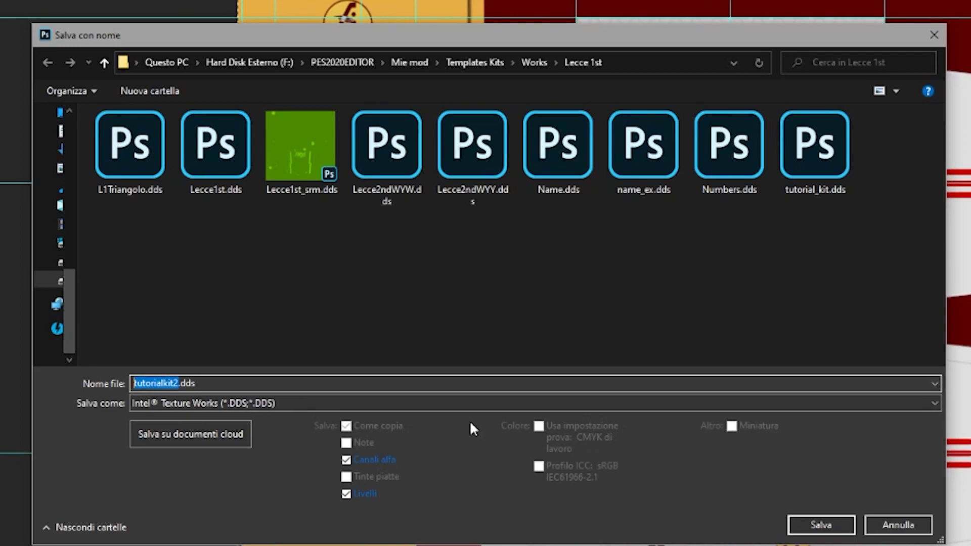
{"action": "left_click", "coordinate": [805, 523]}
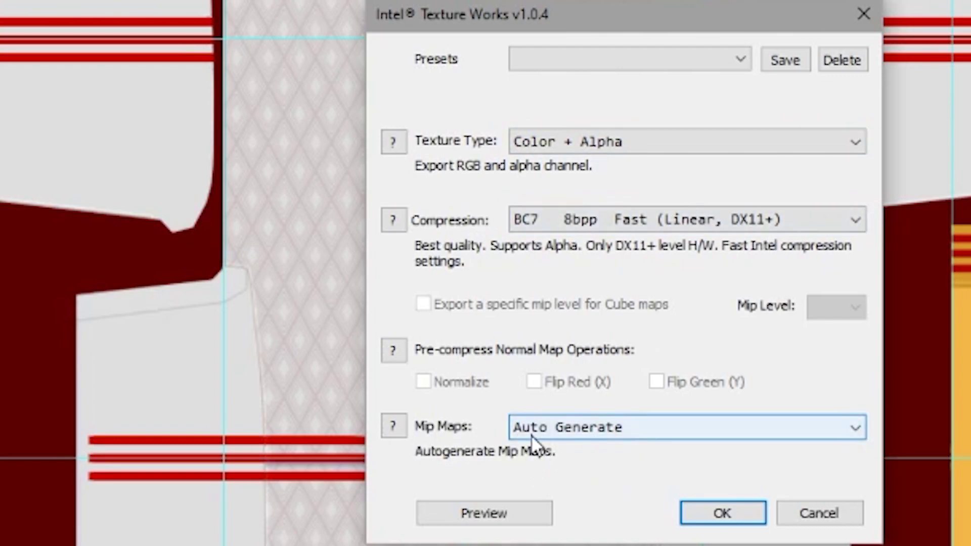
{"action": "left_click", "coordinate": [705, 503]}
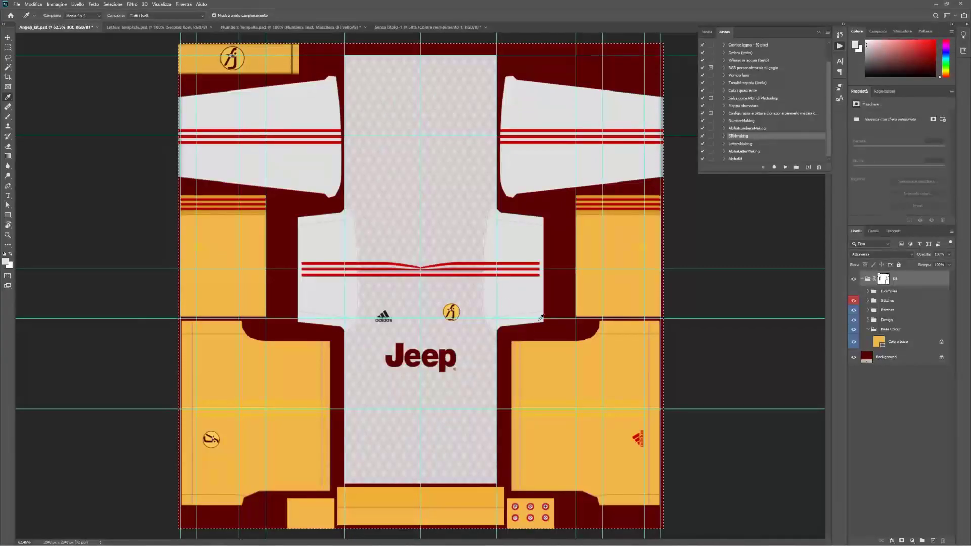
Save the green Senza titolo-1 document as tutorialkit2_srm.dds
{"action": "left_click", "coordinate": [433, 29]}
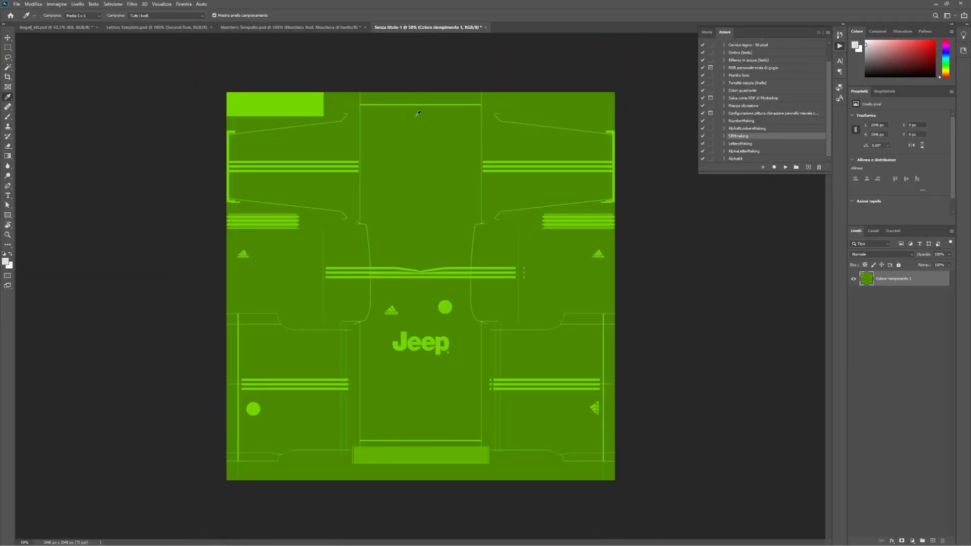
{"action": "left_click", "coordinate": [16, 4]}
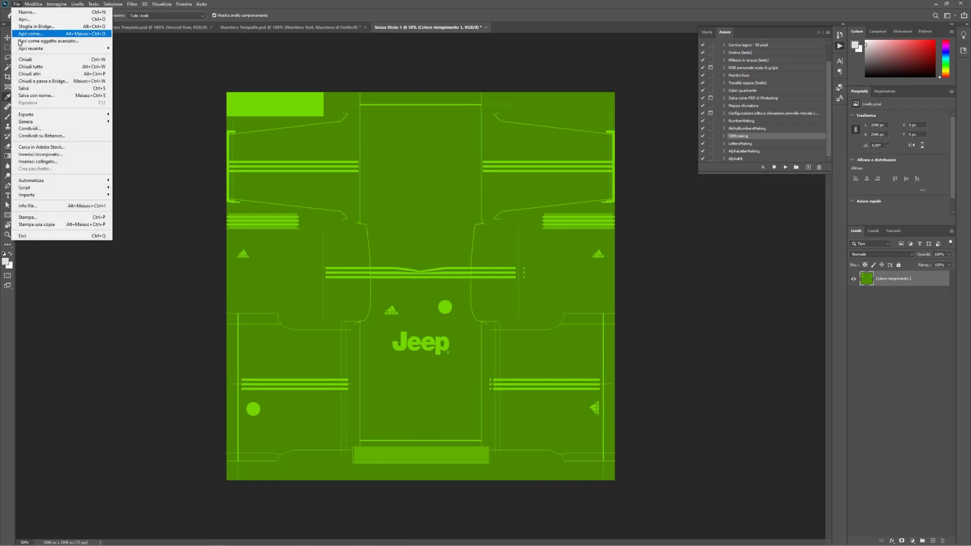
{"action": "left_click", "coordinate": [50, 96]}
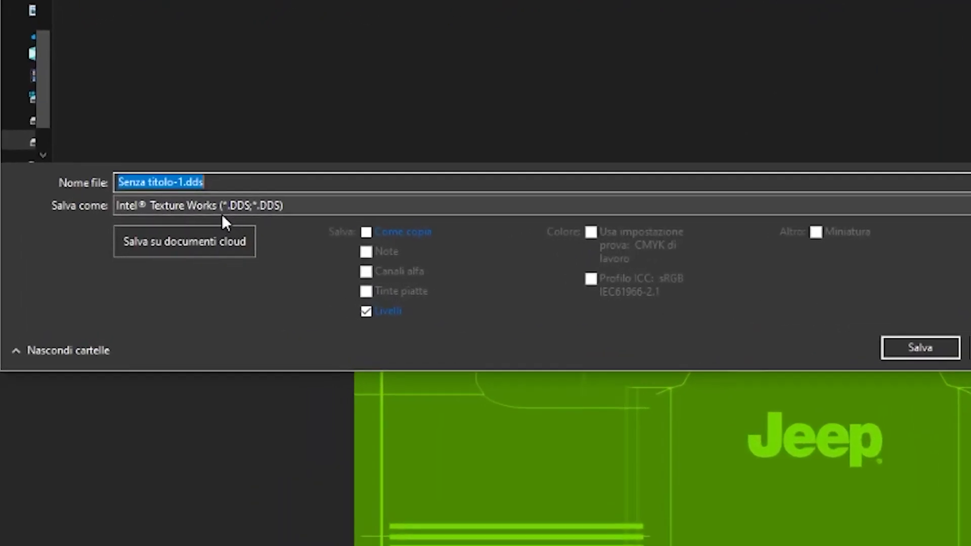
{"action": "key", "text": "shift+Left"}
{"action": "key", "text": "shift+Left"}
{"action": "key", "text": "shift+Left"}
{"action": "key", "text": "shift+Left"}
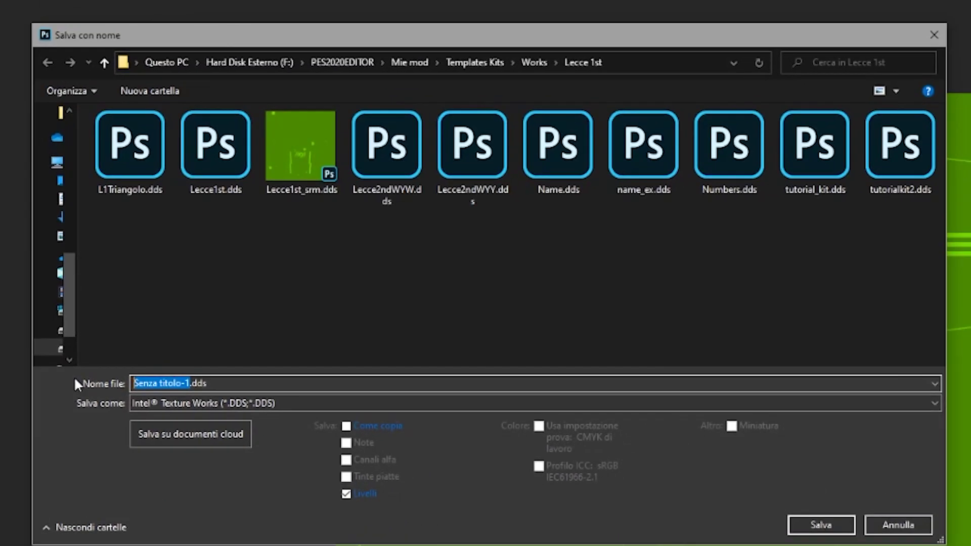
{"action": "type", "text": "tutorialkit2"}
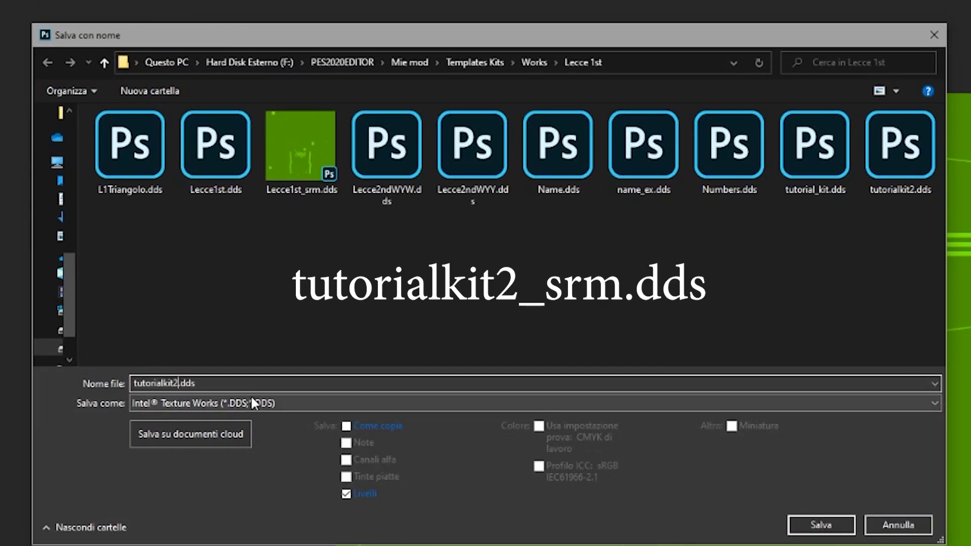
{"action": "type", "text": "_srm"}
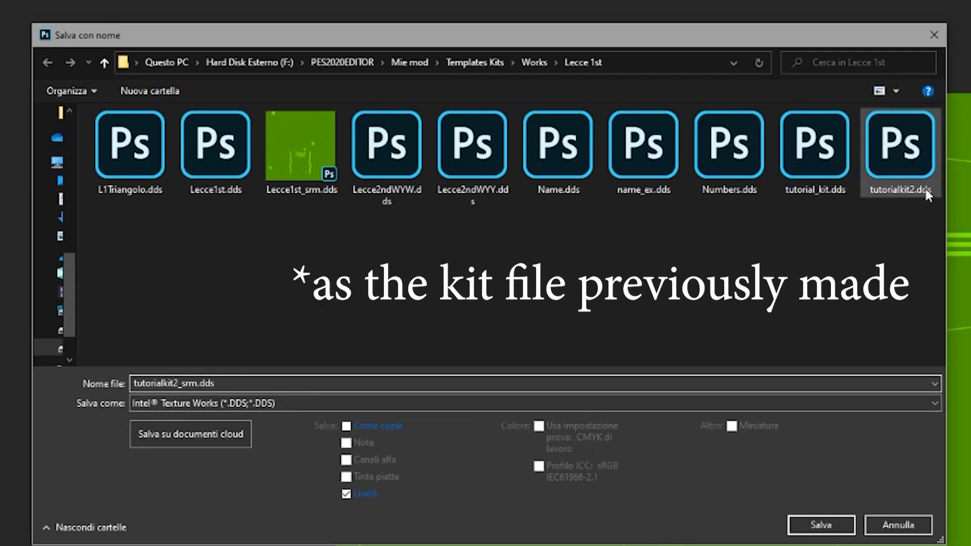
{"action": "left_click", "coordinate": [809, 524]}
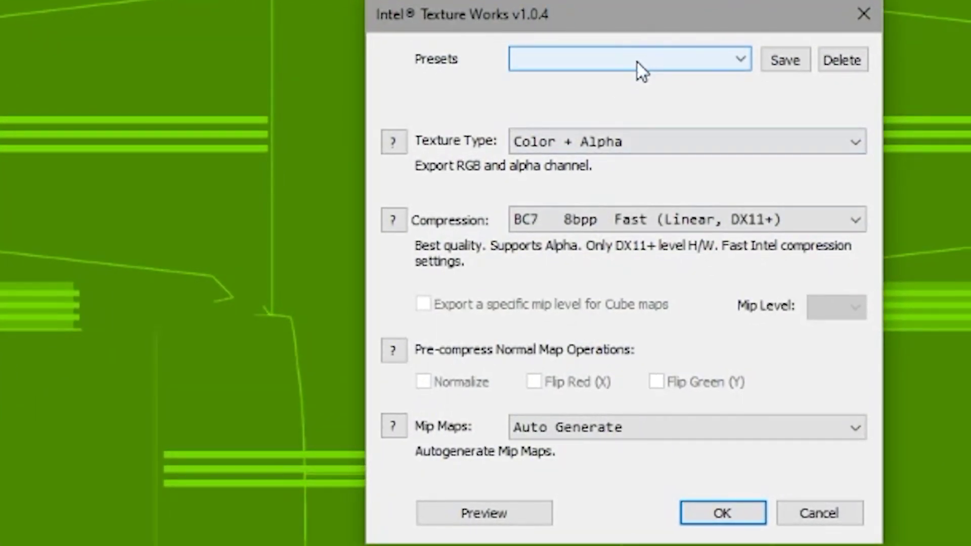
Export with Color texture type and BC1 4bpp compression, then show Letters Template
{"action": "left_click", "coordinate": [619, 143]}
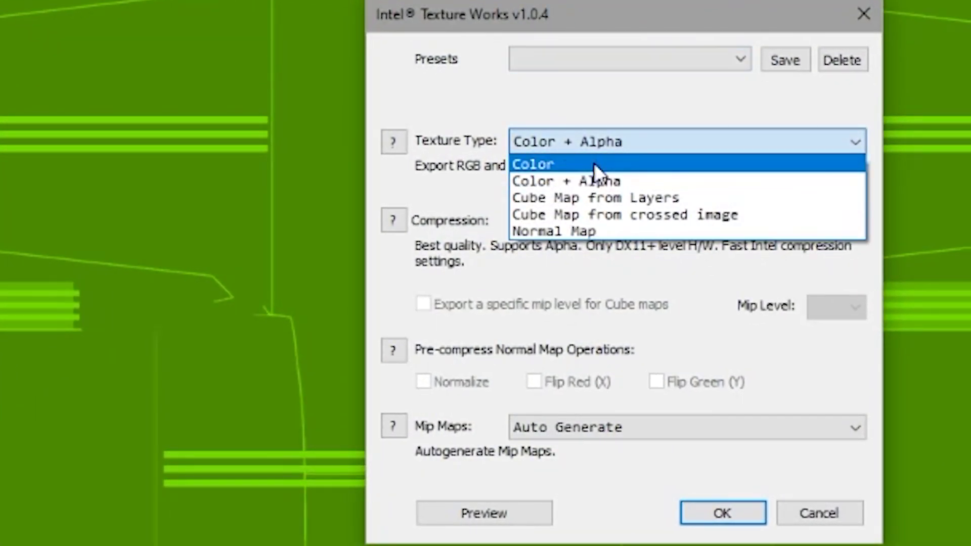
{"action": "left_click", "coordinate": [594, 163]}
{"action": "left_click", "coordinate": [582, 218]}
{"action": "left_click", "coordinate": [632, 243]}
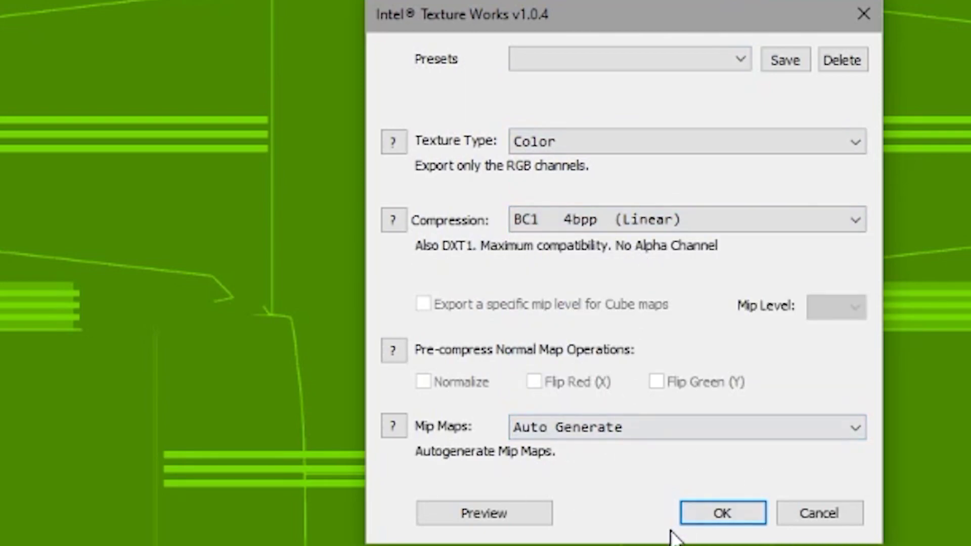
{"action": "left_click", "coordinate": [721, 514]}
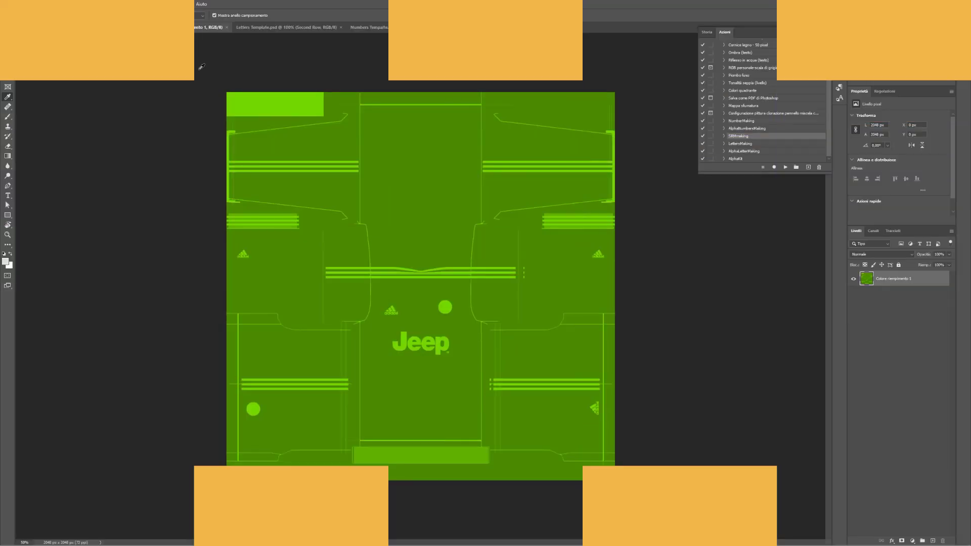
{"action": "left_click", "coordinate": [308, 31]}
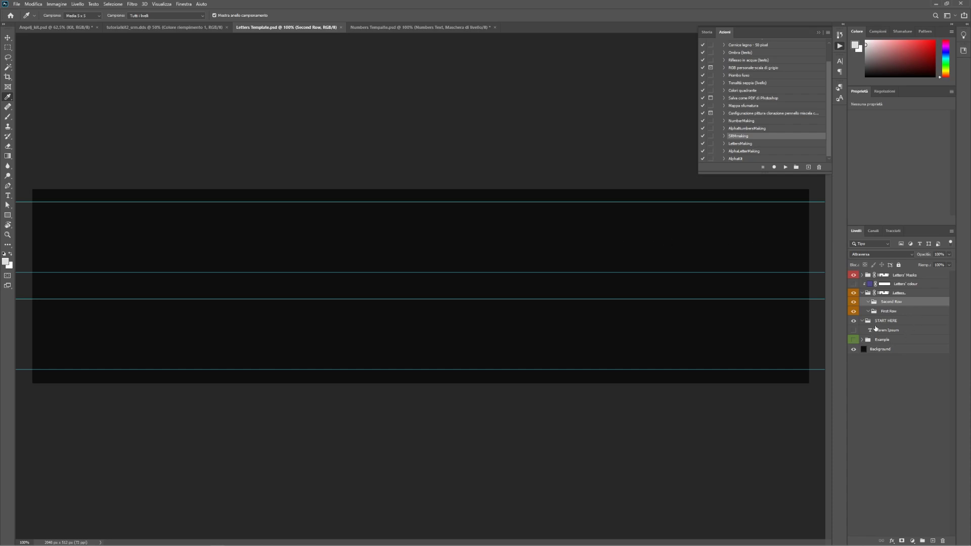
Reveal and select the Lorem Ipsum text layer in the START HERE group
{"action": "left_click", "coordinate": [870, 323]}
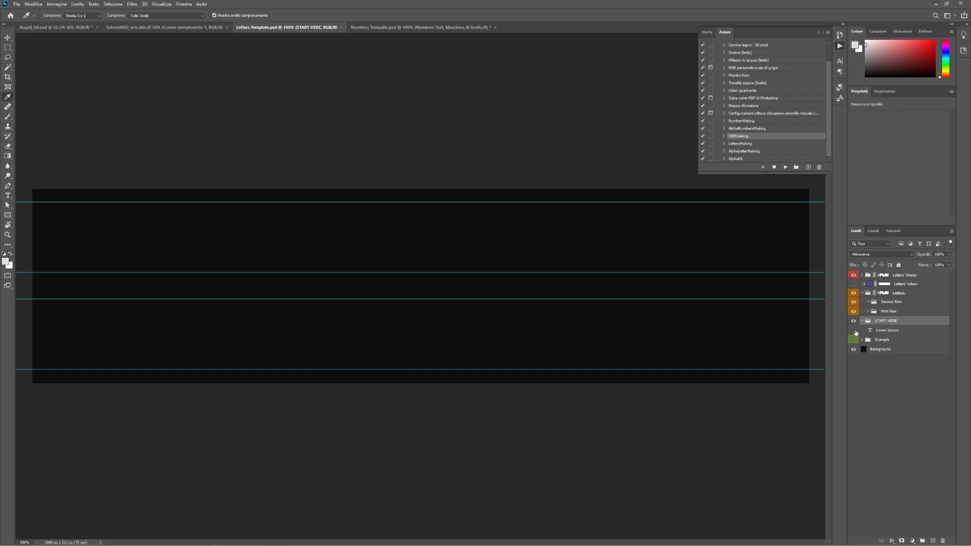
{"action": "left_click", "coordinate": [853, 331]}
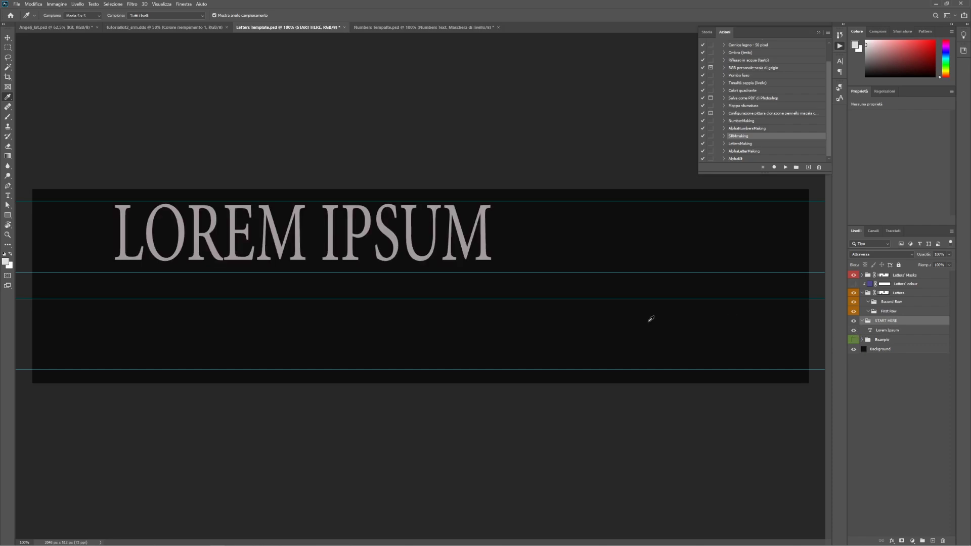
{"action": "left_click", "coordinate": [893, 332]}
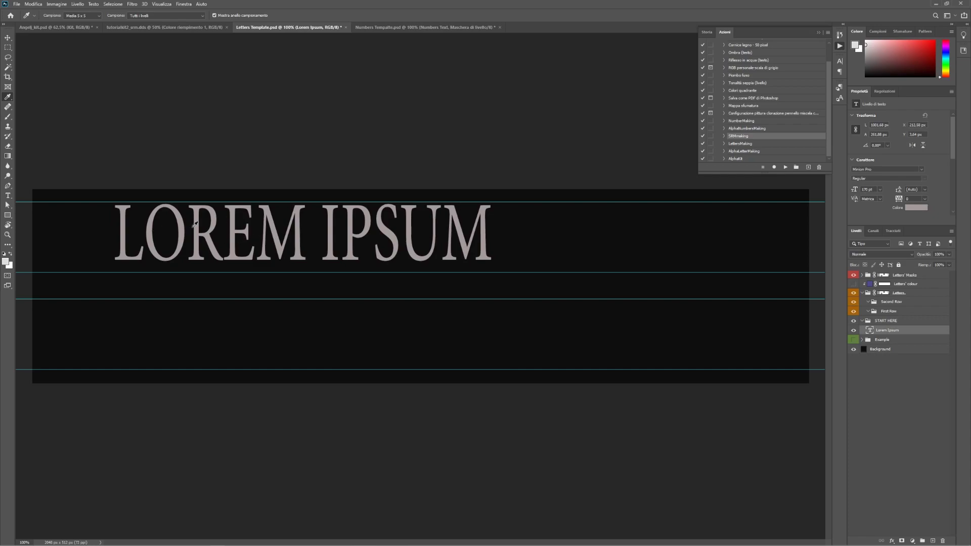
Set the LOREM IPSUM text in Lucida Handwriting and nudge it slightly lower
{"action": "key", "text": "t"}
{"action": "left_click", "coordinate": [116, 227]}
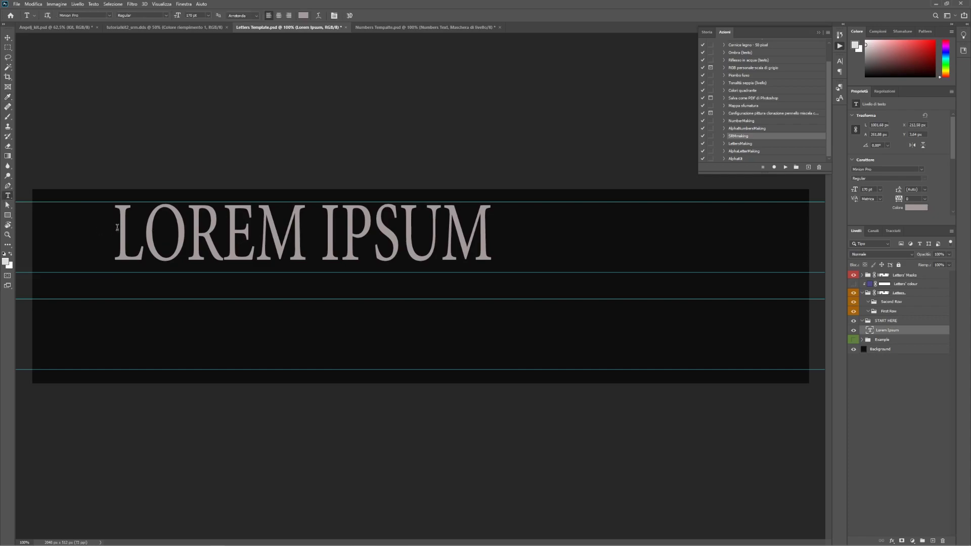
{"action": "key", "text": "shift+Right"}
{"action": "key", "text": "ctrl+a"}
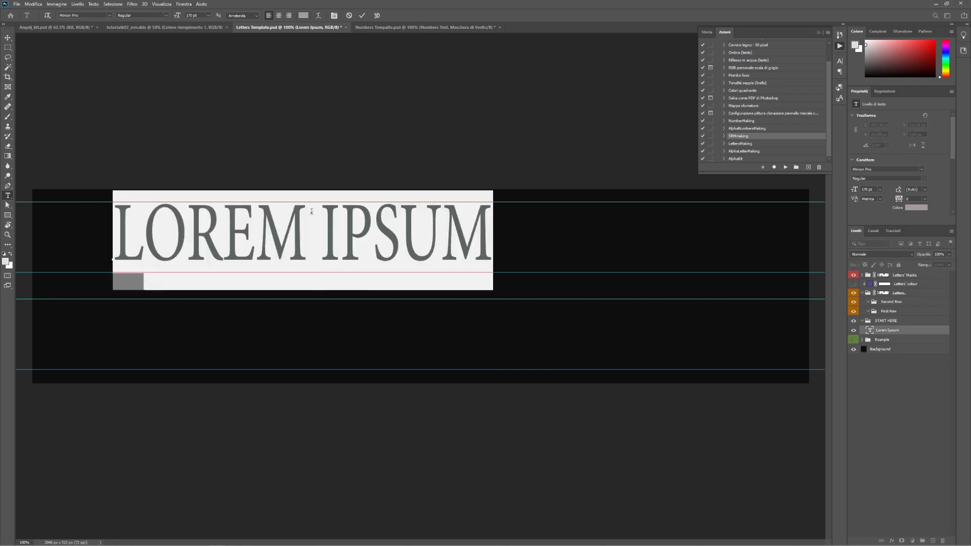
{"action": "left_click", "coordinate": [110, 14]}
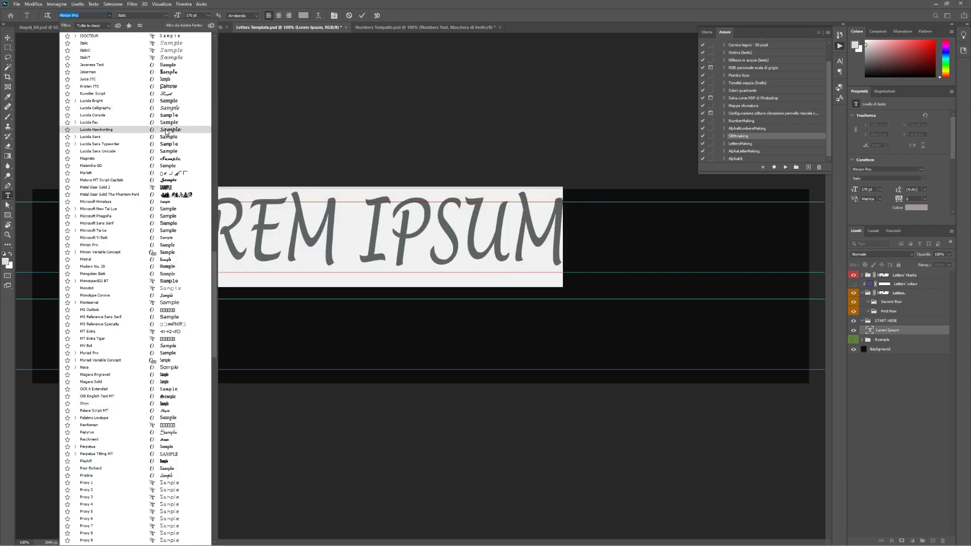
{"action": "left_click", "coordinate": [167, 130]}
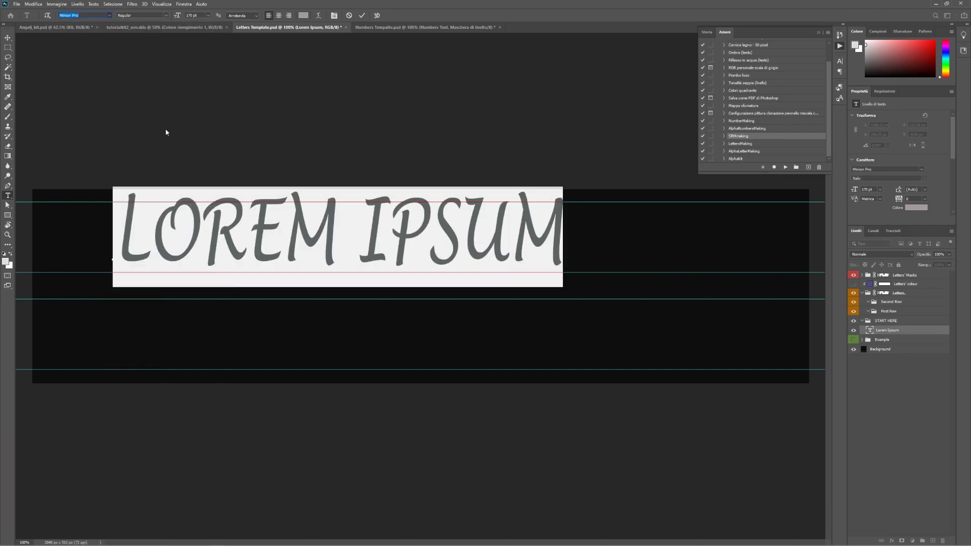
{"action": "left_click", "coordinate": [9, 38]}
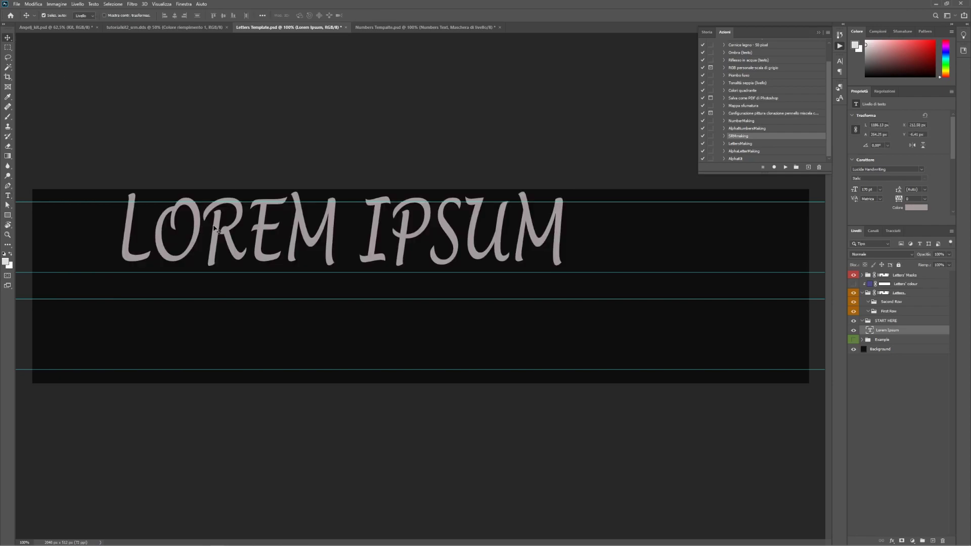
{"action": "left_click_drag", "start_coordinate": [216, 224], "coordinate": [217, 233]}
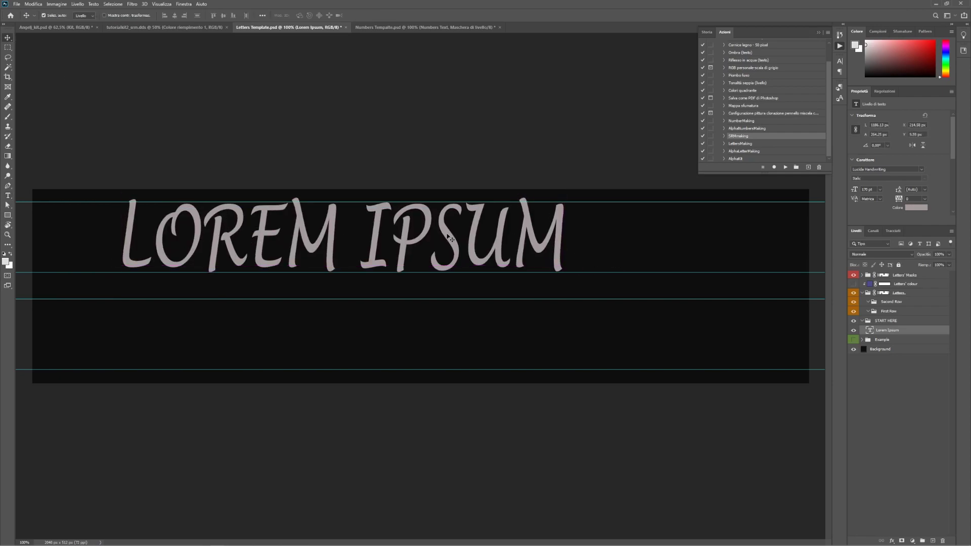
Delete the old character style and redefine a new Stile di carattere 1 from the Lucida Handwriting text
{"action": "left_click", "coordinate": [738, 145]}
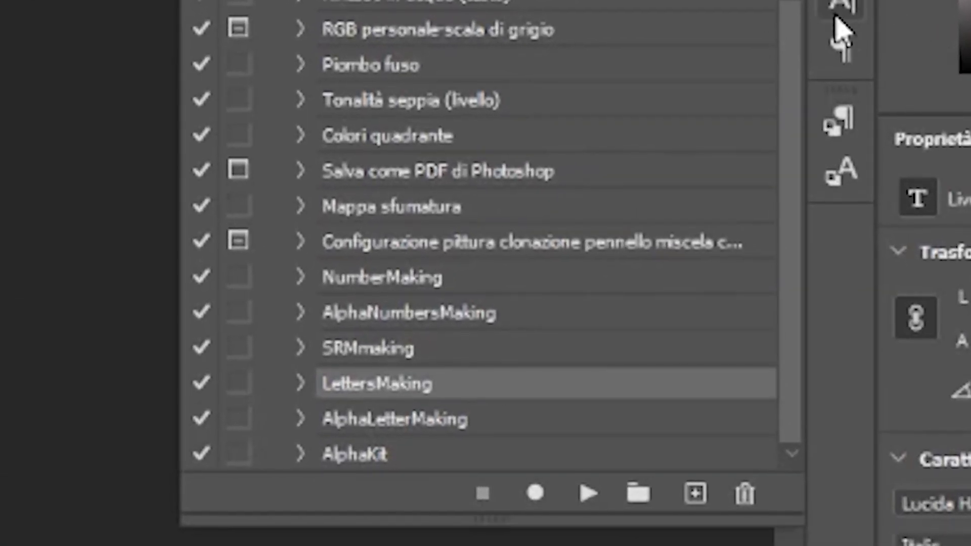
{"action": "left_click", "coordinate": [845, 167]}
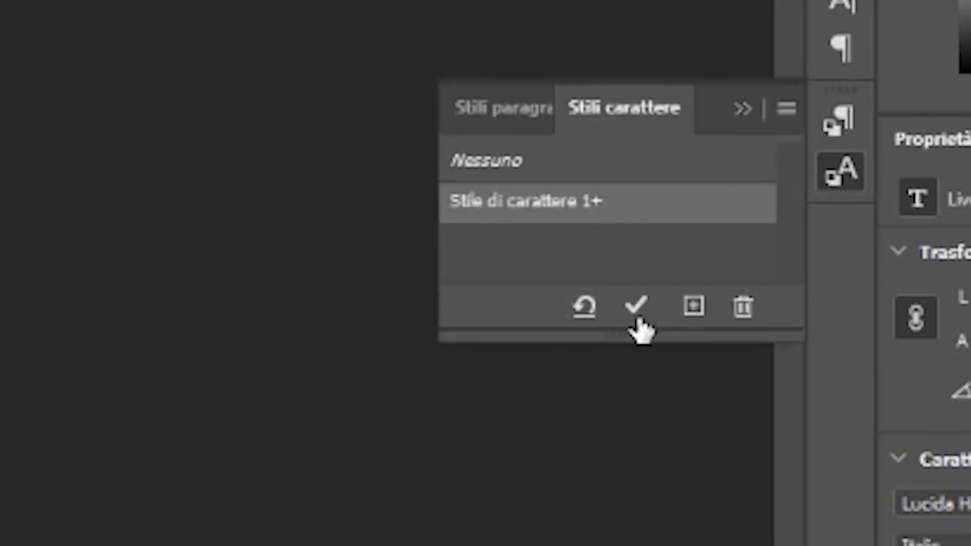
{"action": "left_click", "coordinate": [742, 306]}
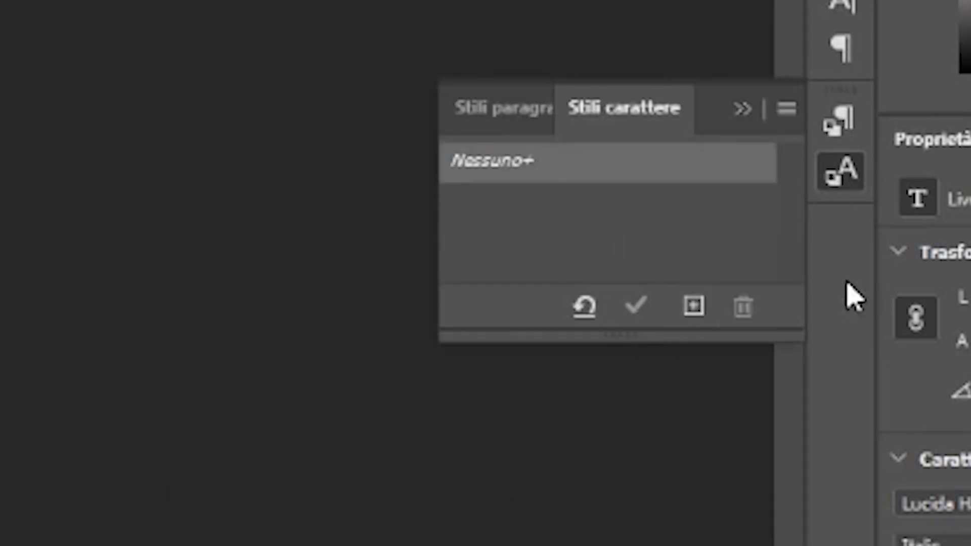
{"action": "left_click", "coordinate": [696, 304]}
{"action": "left_click", "coordinate": [604, 200]}
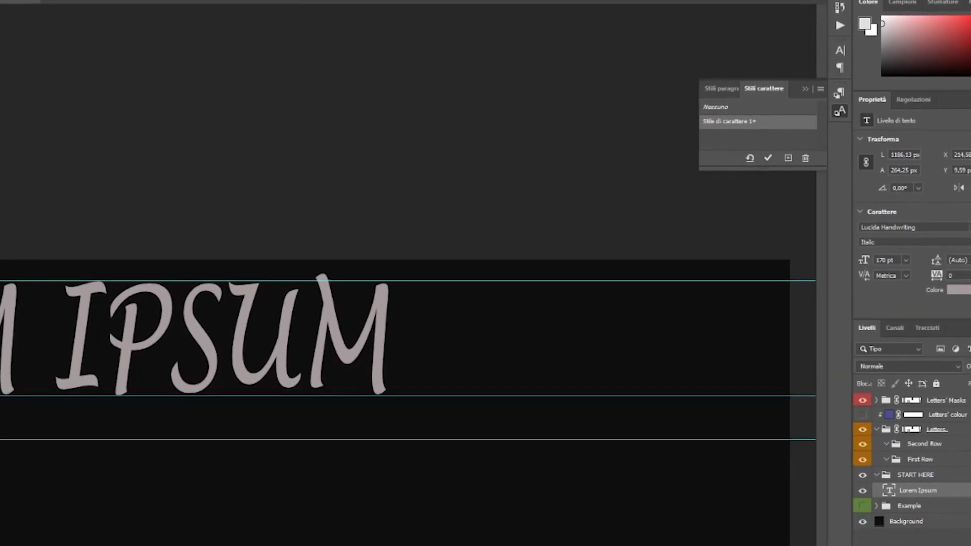
{"action": "key", "text": "ctrl+a"}
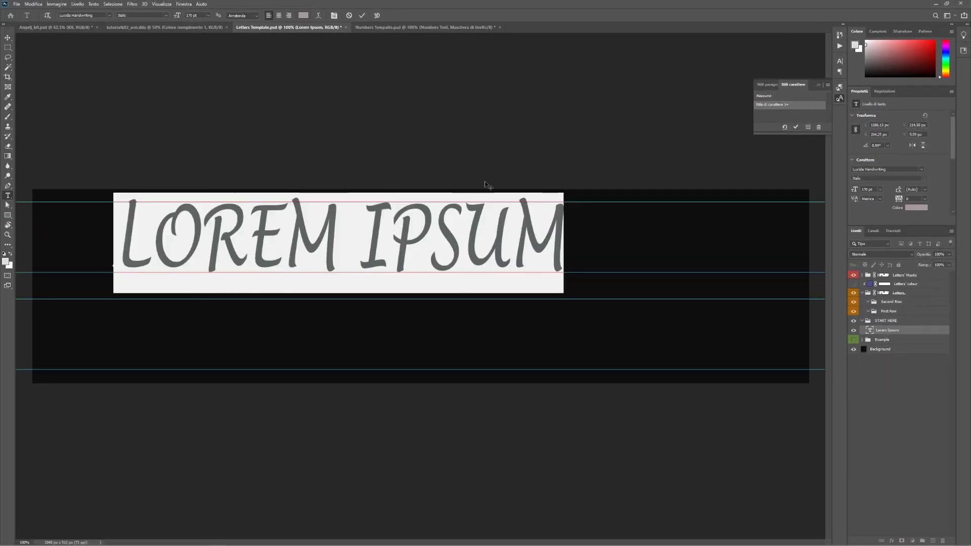
{"action": "left_click", "coordinate": [796, 127]}
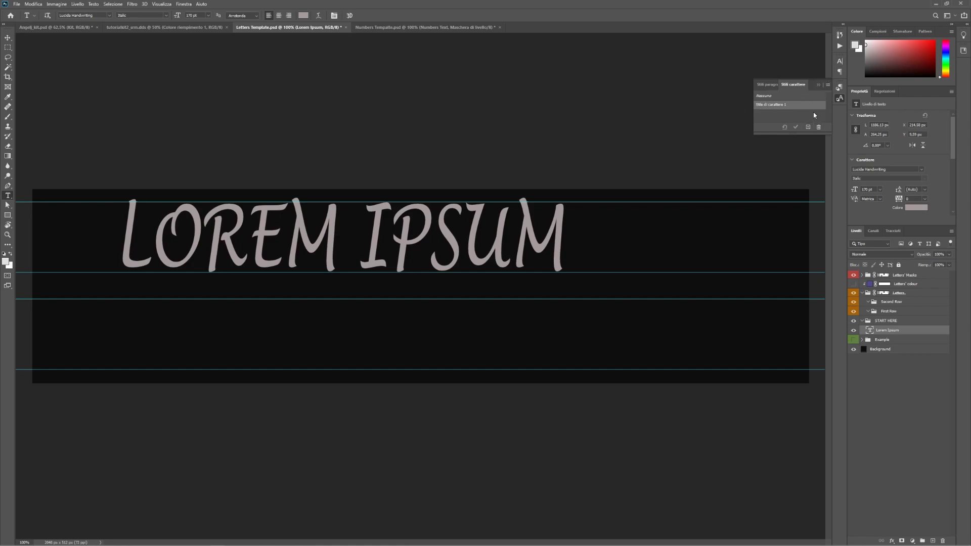
{"action": "left_click", "coordinate": [839, 47]}
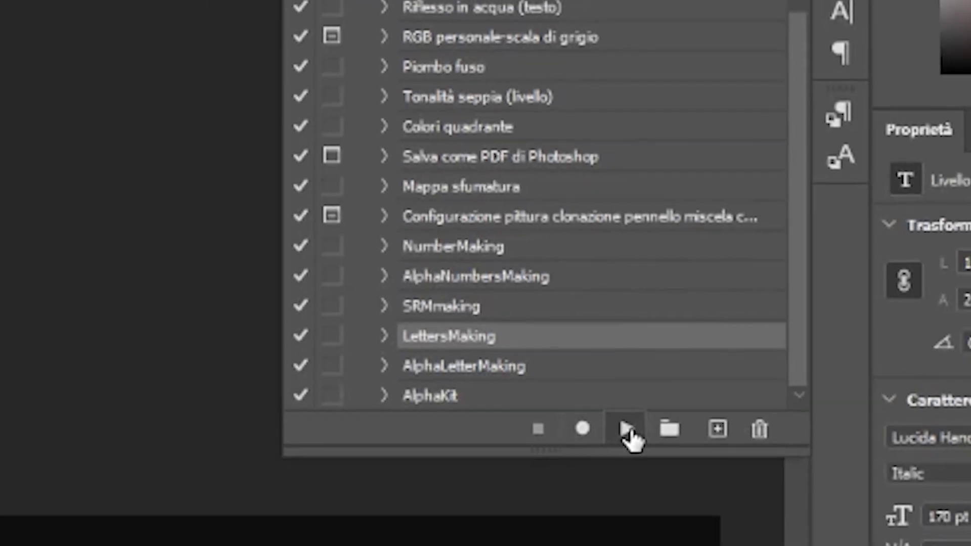
Play the LettersMaking action, then load the Letters' Masks group mask as a selection
{"action": "left_click", "coordinate": [587, 496]}
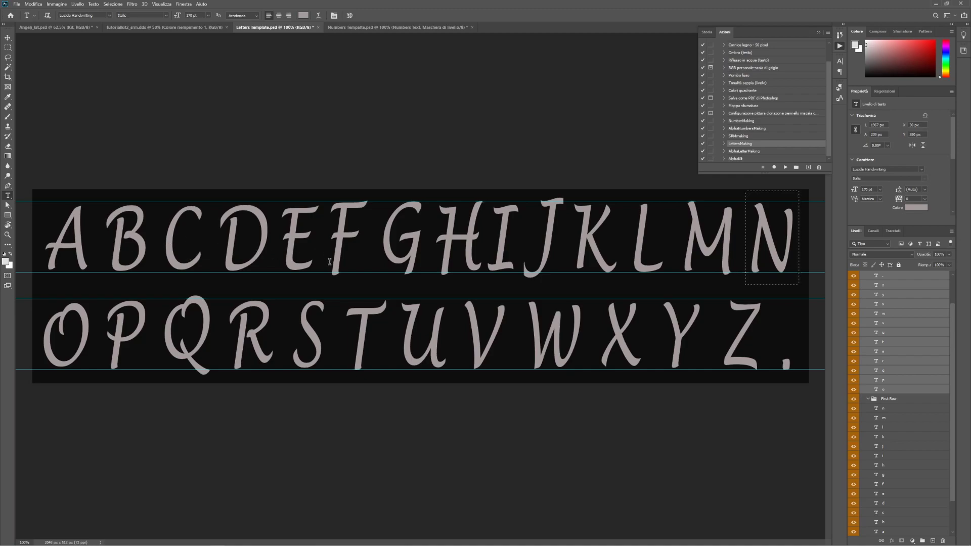
{"action": "scroll", "coordinate": [888, 305], "scroll_direction": "up", "scroll_amount": 2}
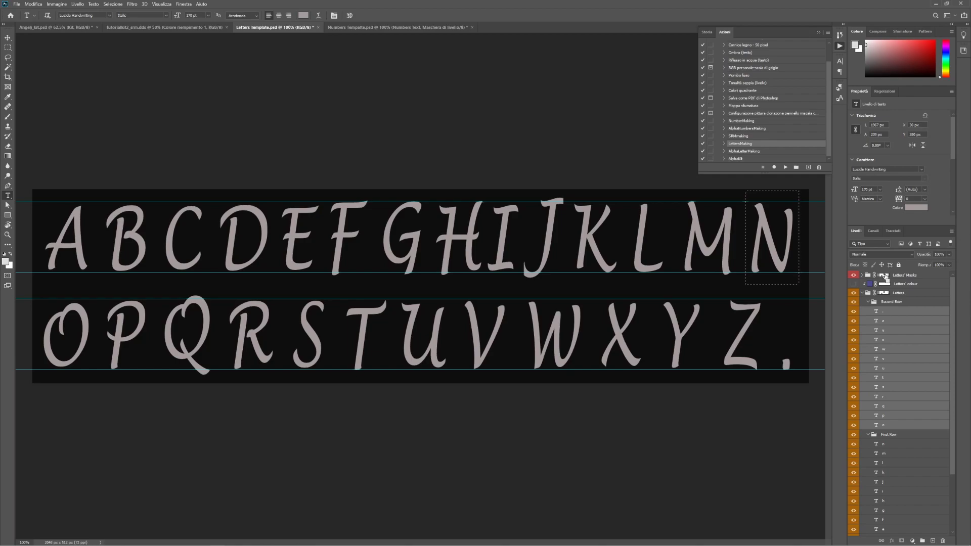
{"action": "left_click", "coordinate": [884, 275], "text": "ctrl"}
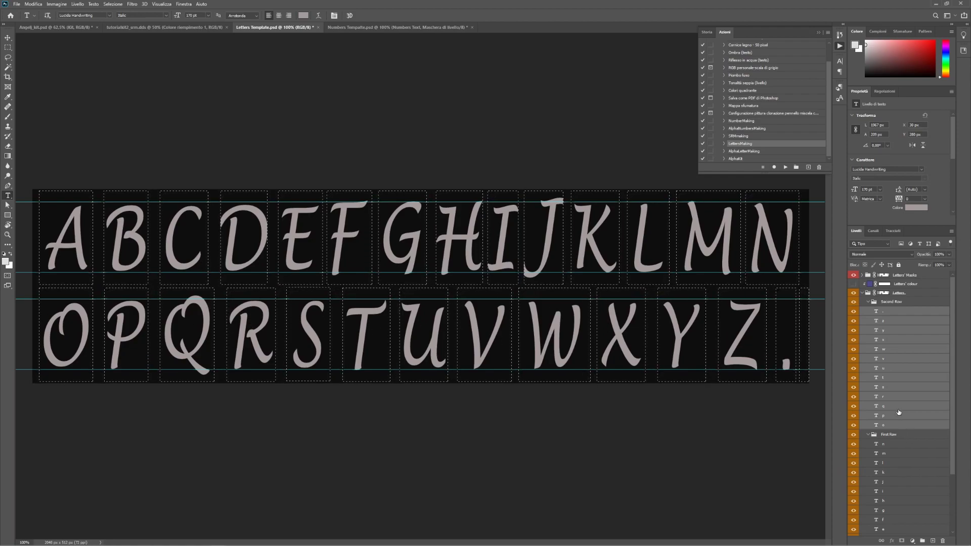
Move the Q letter slightly lower within its box
{"action": "scroll", "coordinate": [899, 412], "scroll_direction": "down", "scroll_amount": 2}
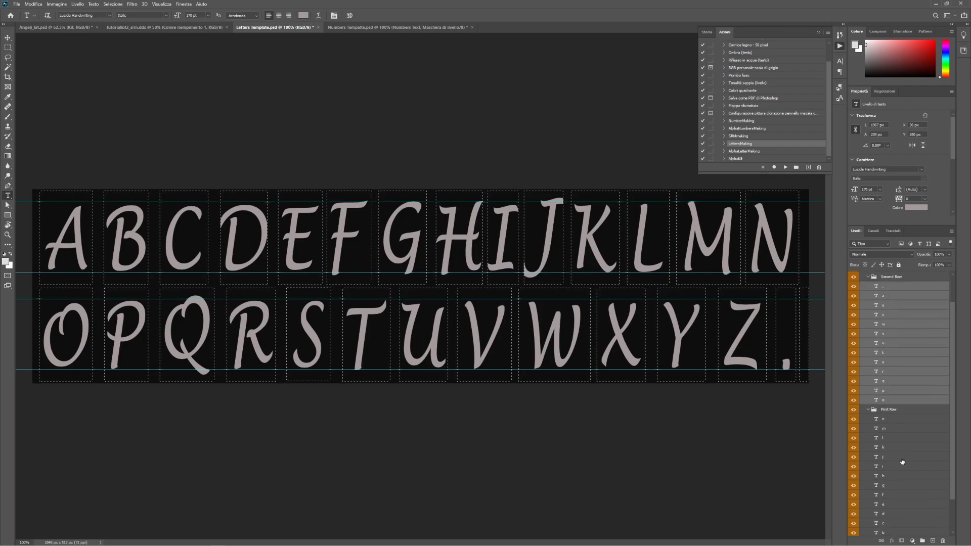
{"action": "scroll", "coordinate": [902, 461], "scroll_direction": "down", "scroll_amount": 2}
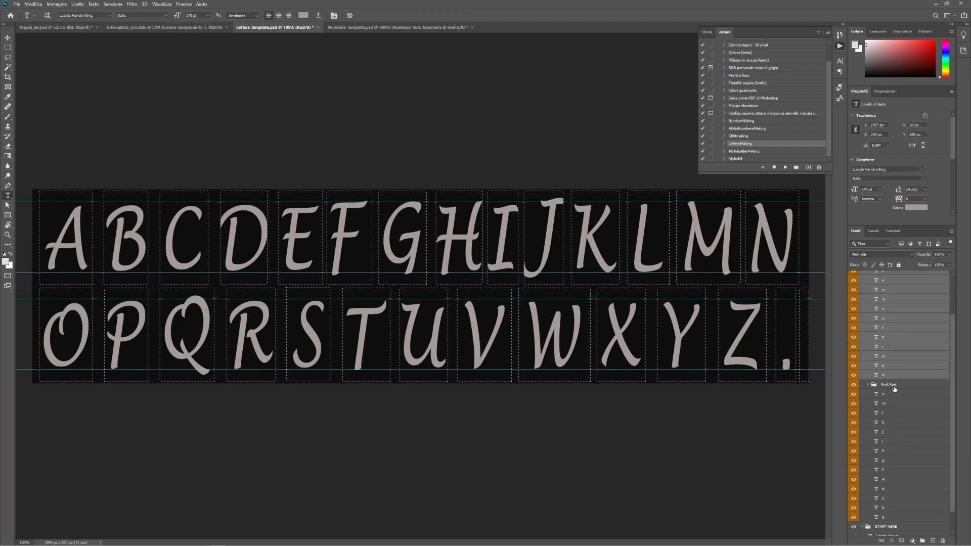
{"action": "scroll", "coordinate": [894, 389], "scroll_direction": "up", "scroll_amount": 1}
{"action": "left_click", "coordinate": [195, 327]}
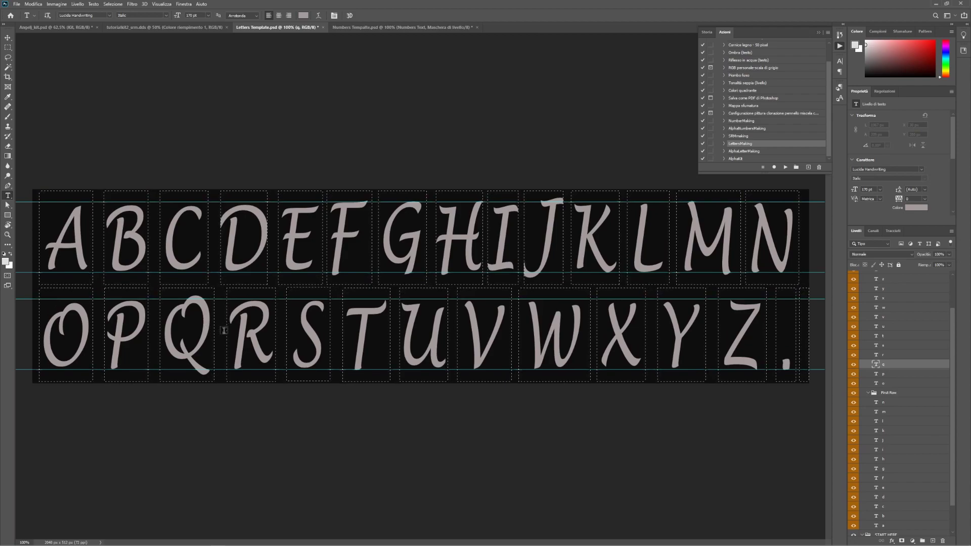
{"action": "key", "text": "ctrl"}
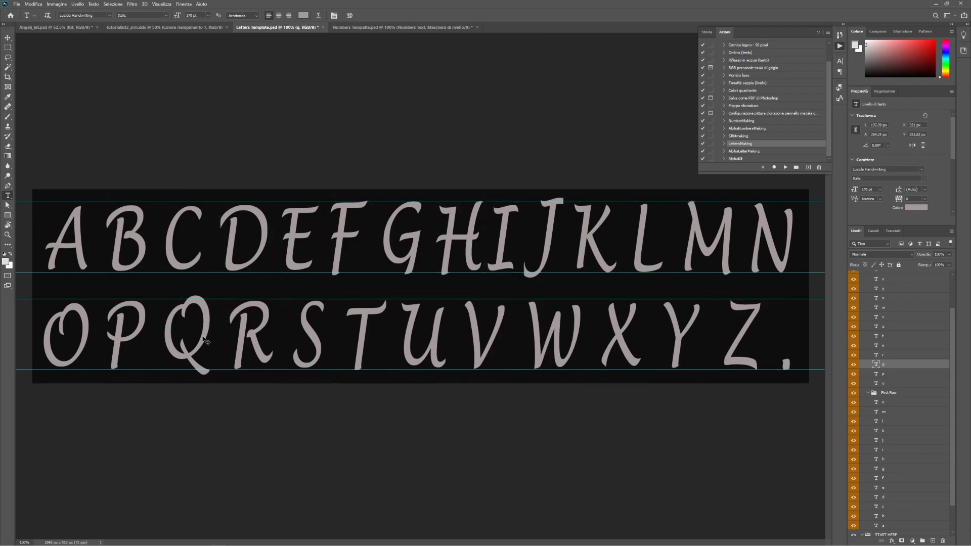
{"action": "left_click_drag", "start_coordinate": [202, 339], "coordinate": [204, 348]}
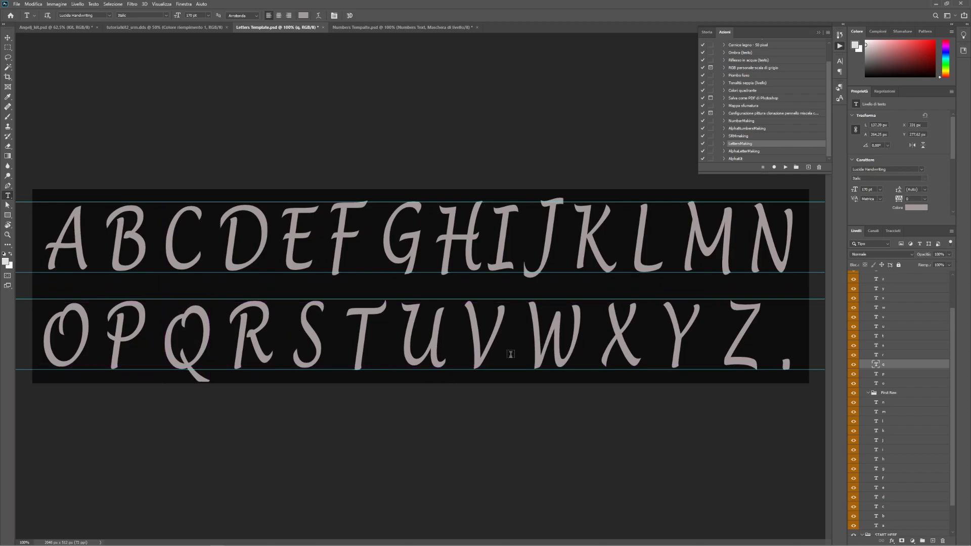
Move the W letter layer up and to the left
{"action": "scroll", "coordinate": [859, 374], "scroll_direction": "up", "scroll_amount": 3}
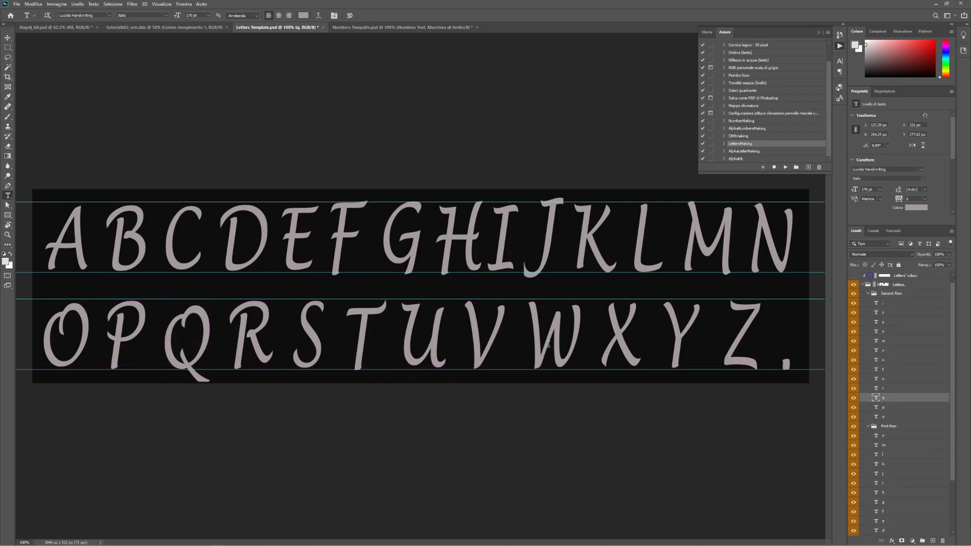
{"action": "scroll", "coordinate": [895, 389], "scroll_direction": "up", "scroll_amount": 1}
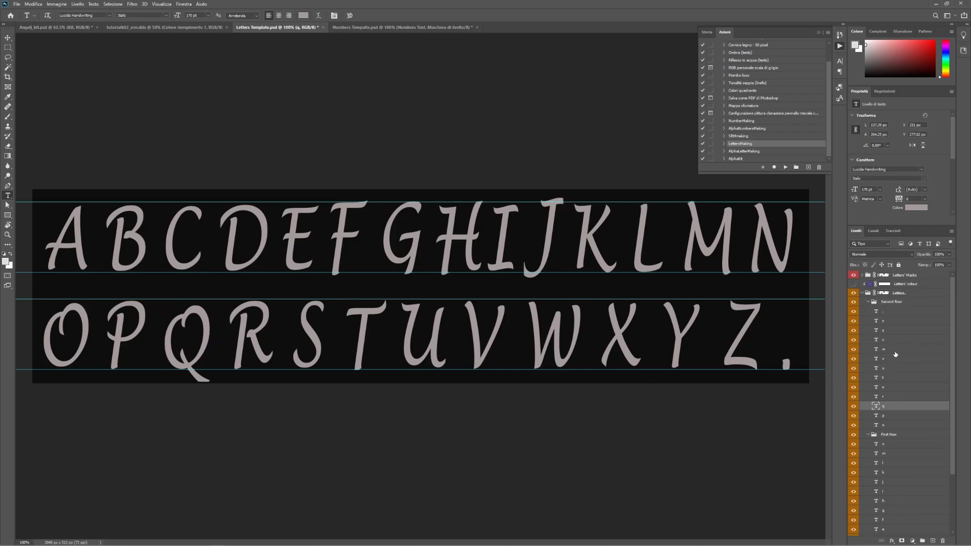
{"action": "left_click", "coordinate": [895, 353]}
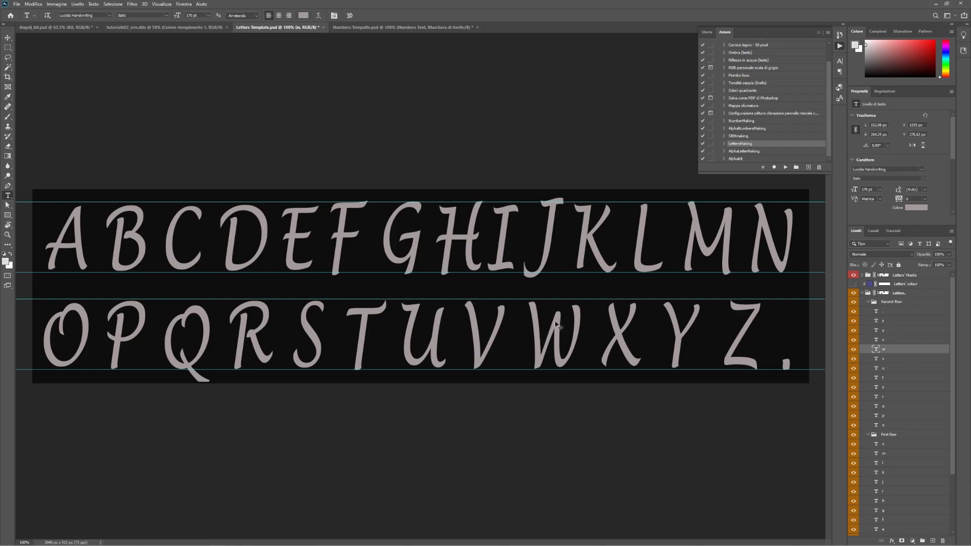
{"action": "left_click_drag", "start_coordinate": [556, 325], "coordinate": [518, 304]}
Show the Alfa 1 channel in Channels and inspect its white serif letters with the Brush tool
{"action": "left_click", "coordinate": [873, 230]}
{"action": "left_click", "coordinate": [889, 279]}
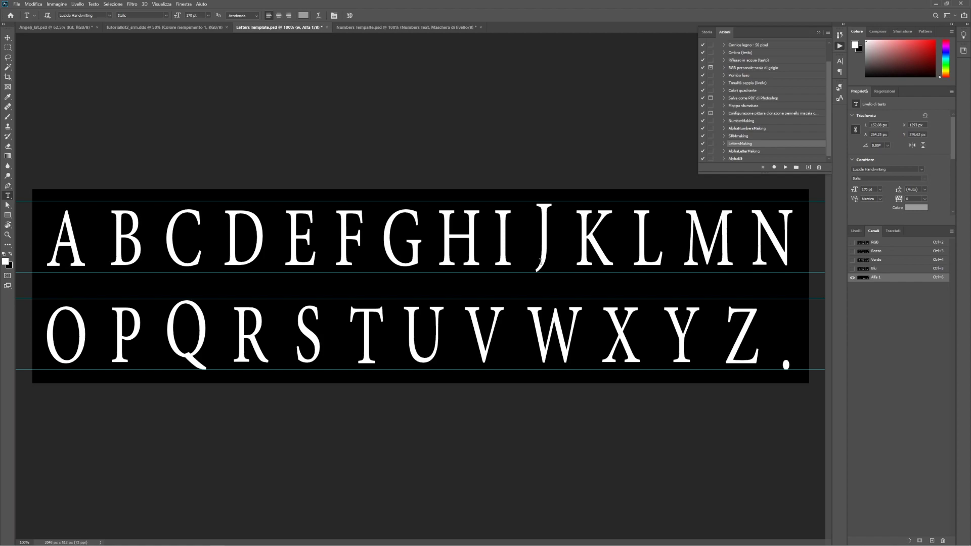
{"action": "left_click", "coordinate": [855, 232]}
{"action": "left_click", "coordinate": [872, 231]}
{"action": "scroll", "coordinate": [621, 231], "scroll_direction": "up", "scroll_amount": 3}
{"action": "left_click", "coordinate": [4, 118]}
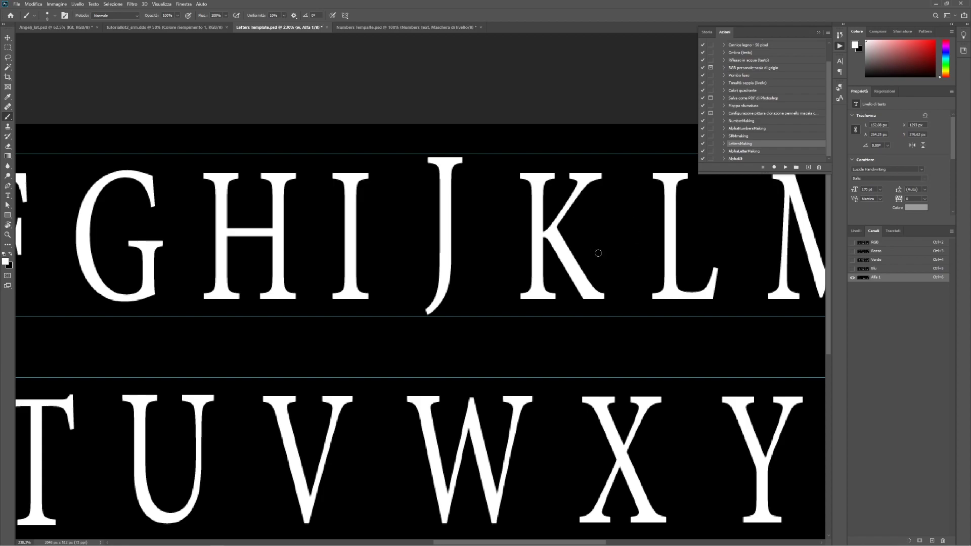
{"action": "scroll", "coordinate": [598, 253], "scroll_direction": "down", "scroll_amount": 5}
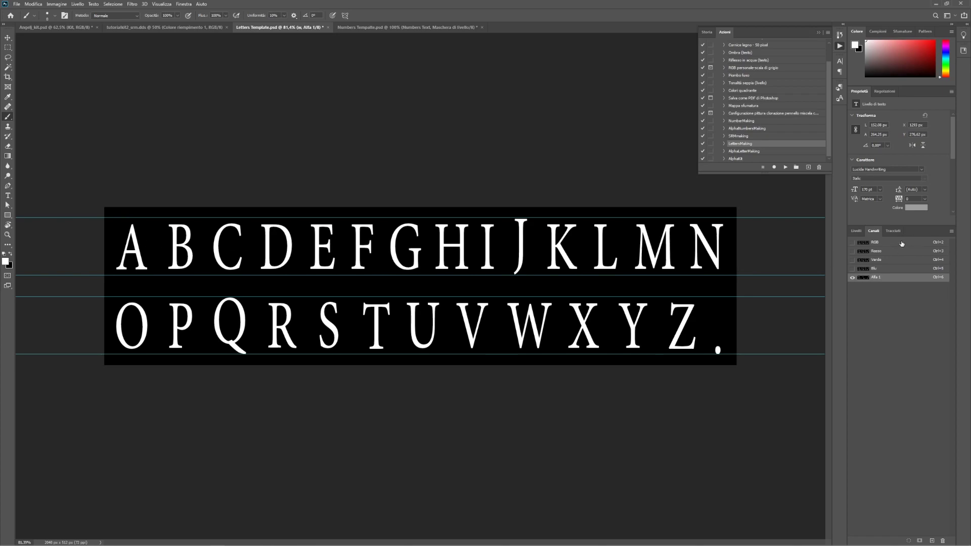
Play AlphaLetterMaking from RGB, verify the italic letters in Alfa 1, then return to RGB
{"action": "left_click", "coordinate": [852, 243]}
{"action": "left_click", "coordinate": [856, 230]}
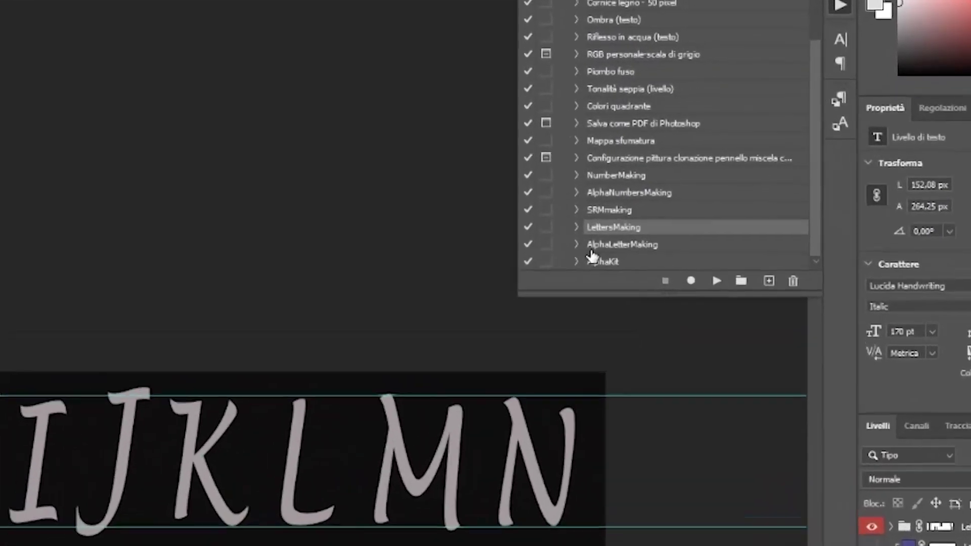
{"action": "left_click", "coordinate": [738, 152]}
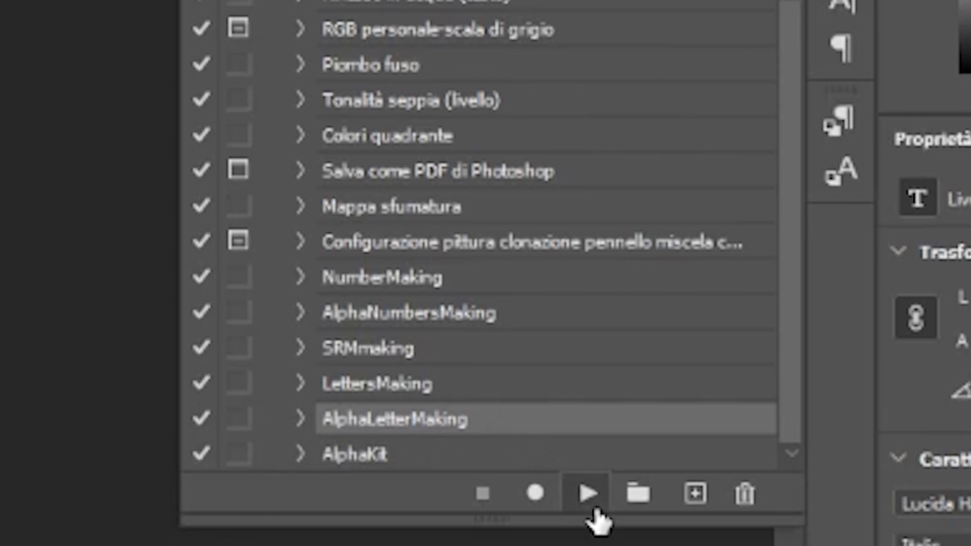
{"action": "left_click", "coordinate": [587, 493]}
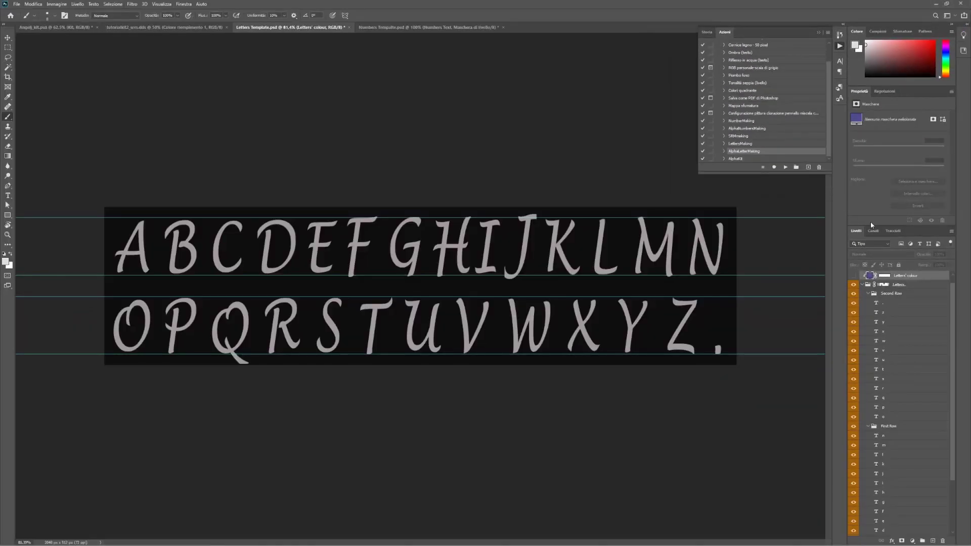
{"action": "left_click", "coordinate": [883, 269]}
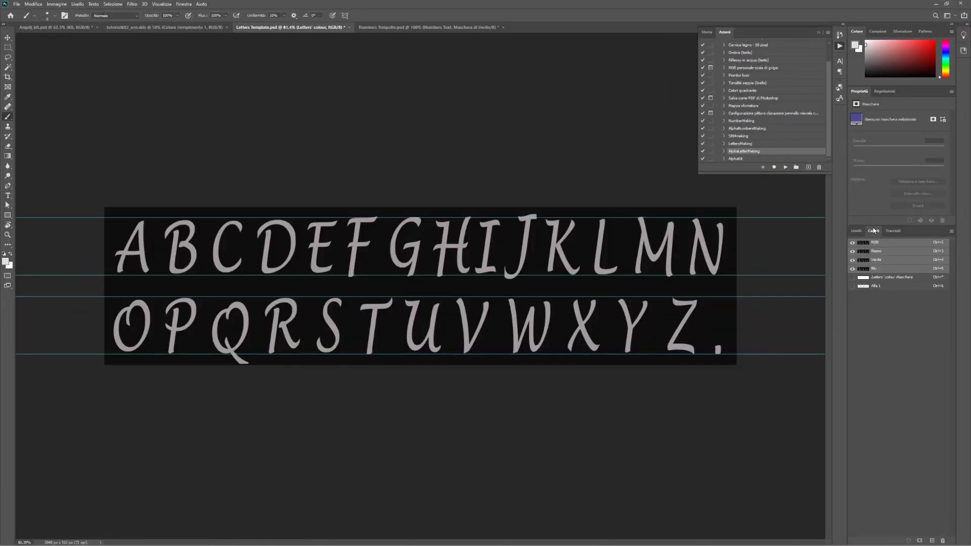
{"action": "left_click", "coordinate": [882, 286]}
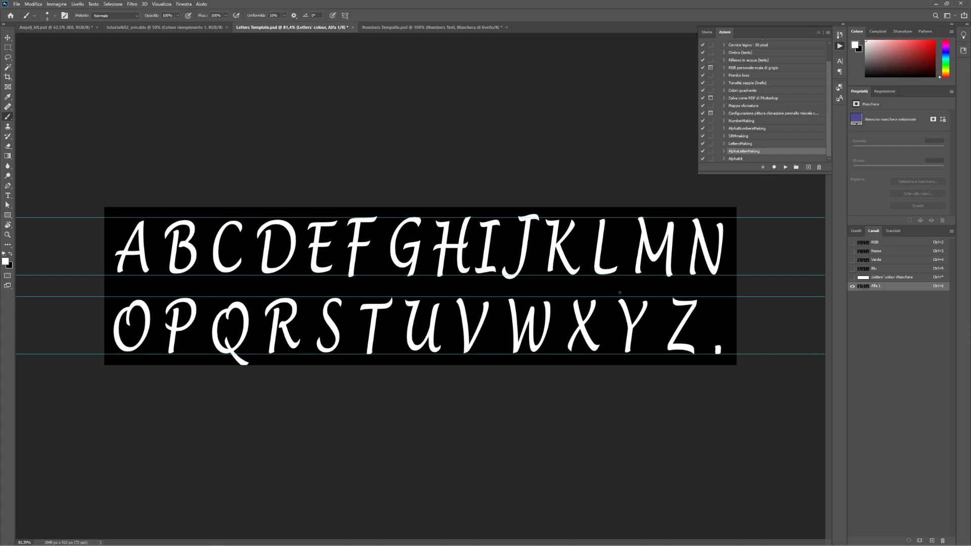
{"action": "left_click", "coordinate": [884, 244]}
{"action": "left_click", "coordinate": [856, 231]}
Save the letter sheet as Letters2.dds in Intel Texture Works DDS format
{"action": "left_click", "coordinate": [17, 4]}
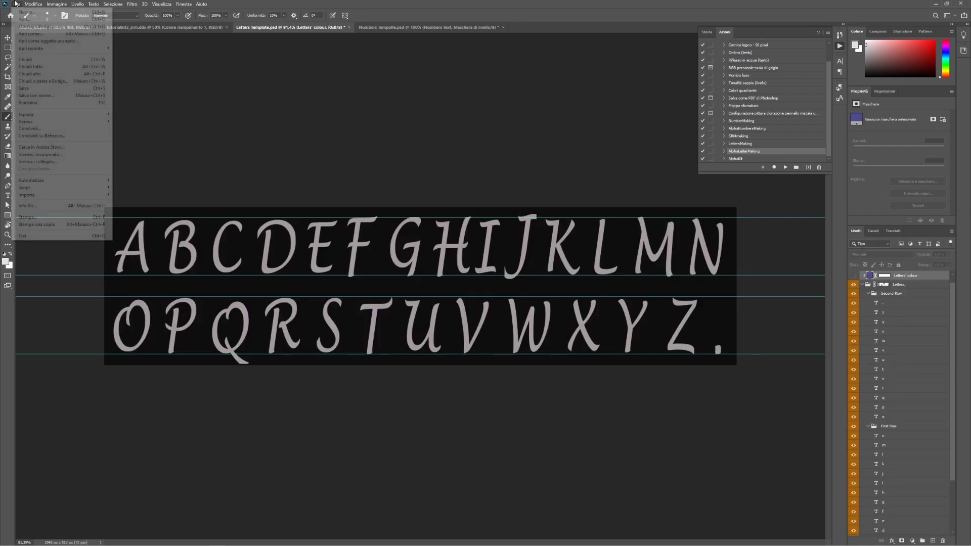
{"action": "left_click", "coordinate": [38, 99]}
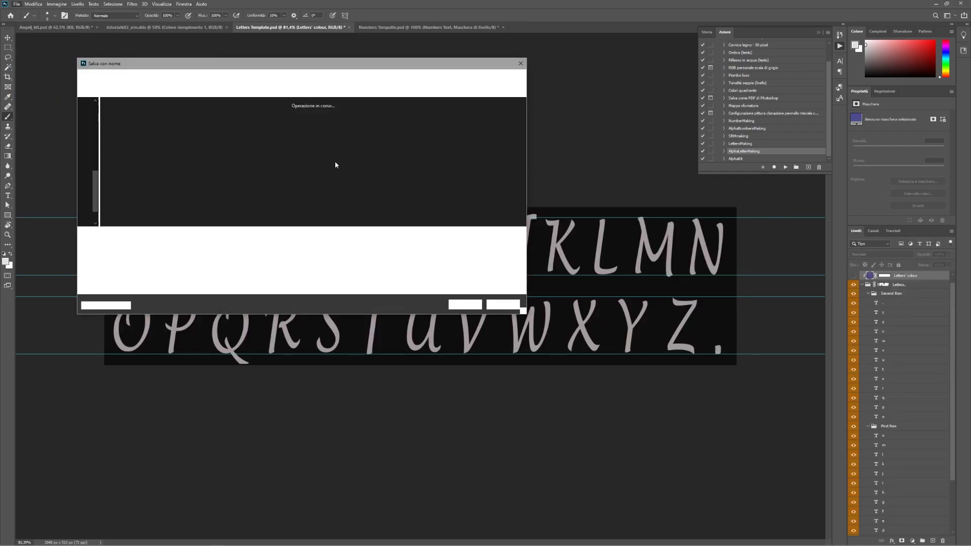
{"action": "left_click", "coordinate": [185, 246]}
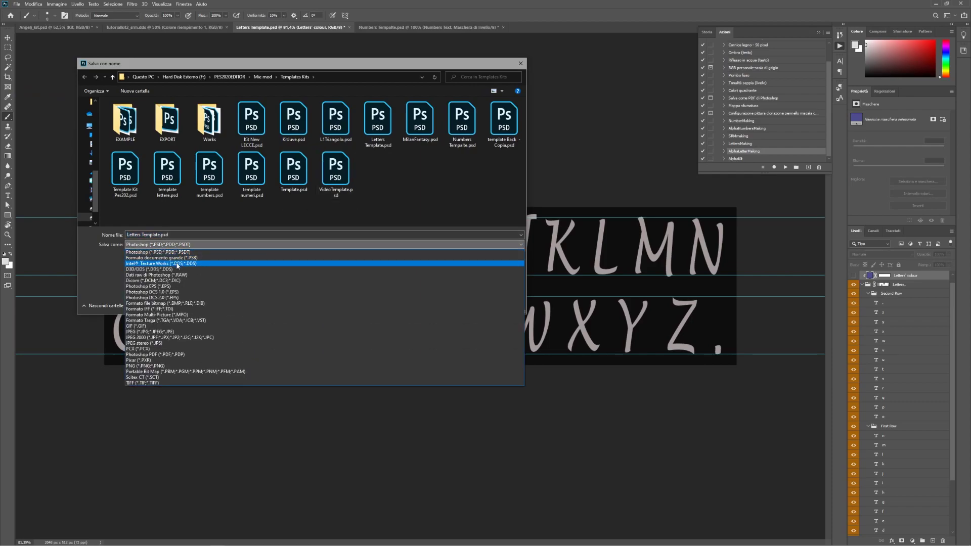
{"action": "left_click", "coordinate": [178, 255]}
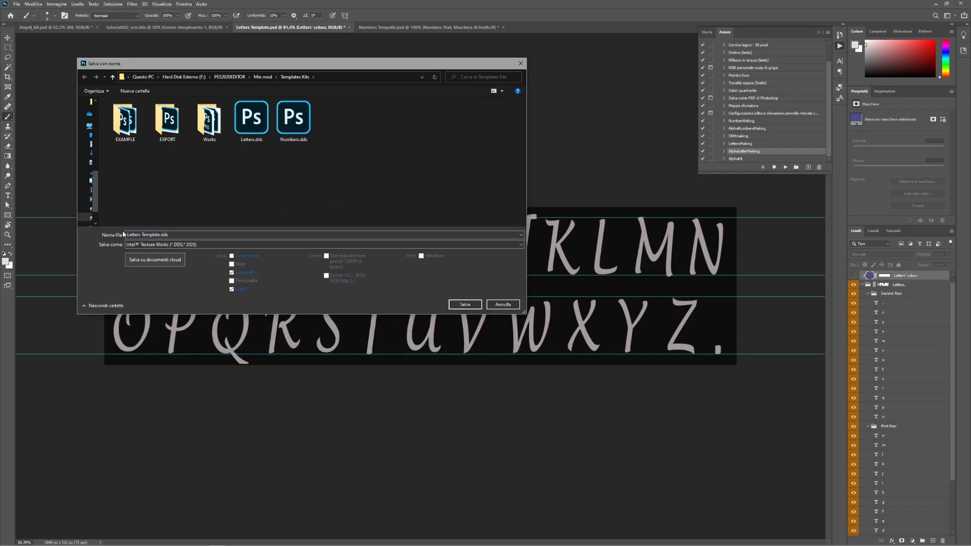
{"action": "left_click", "coordinate": [160, 235]}
{"action": "left_click", "coordinate": [161, 235]}
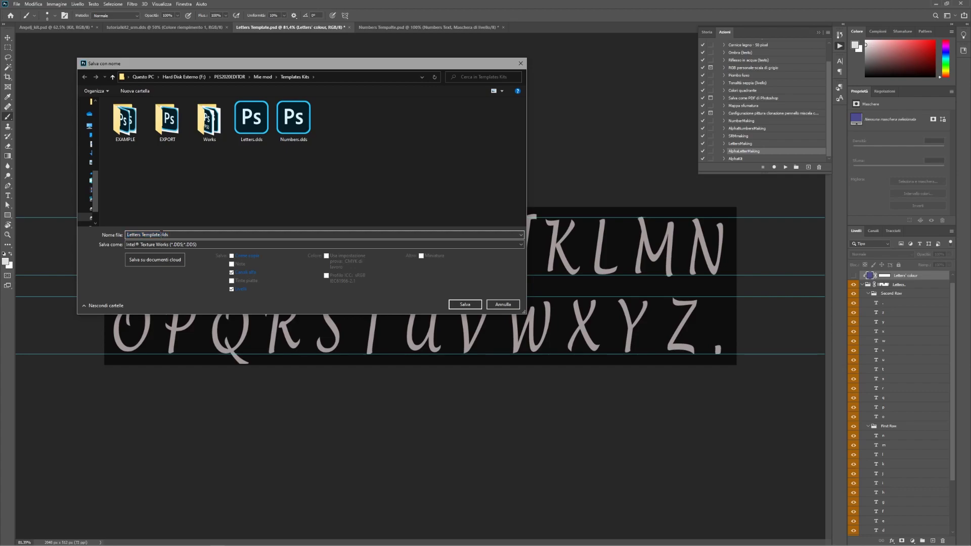
{"action": "left_click_drag", "start_coordinate": [160, 235], "coordinate": [137, 235]}
{"action": "type", "text": "_"}
{"action": "key", "text": "BackSpace"}
{"action": "key", "text": "BackSpace"}
{"action": "key", "text": "BackSpace"}
{"action": "key", "text": "BackSpace"}
{"action": "type", "text": "rs2"}
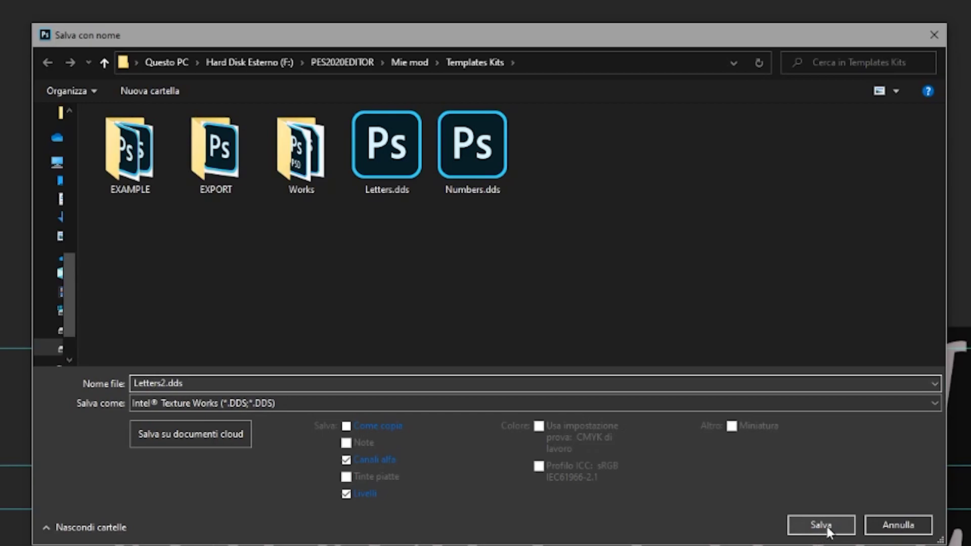
{"action": "left_click", "coordinate": [824, 526]}
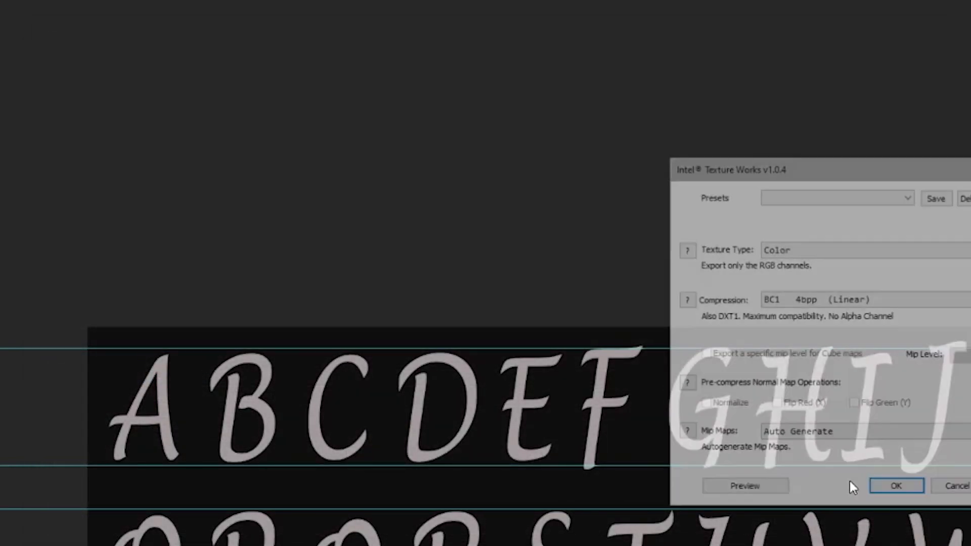
Export with Color + Alpha and BC7 8bpp Fast (Linear, DX11+) compression
{"action": "left_click", "coordinate": [817, 232]}
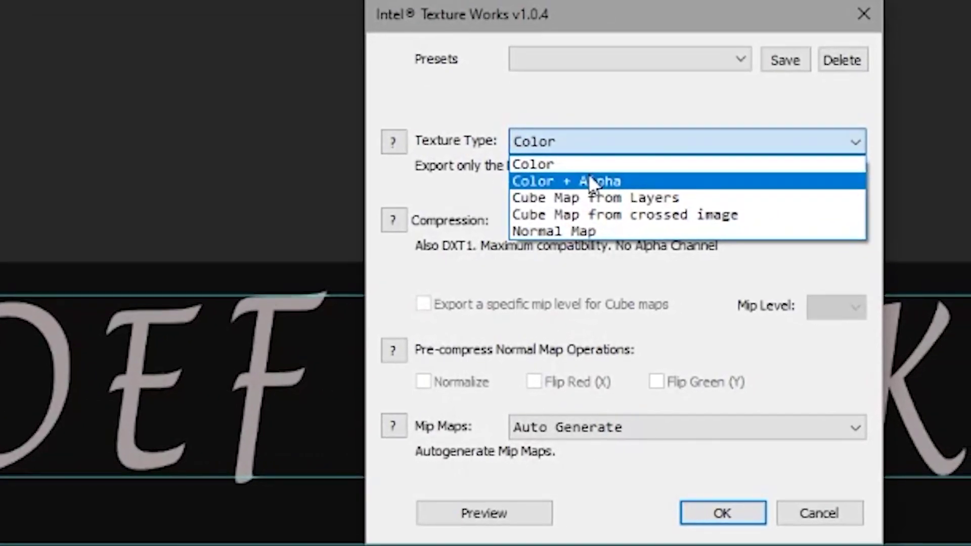
{"action": "left_click", "coordinate": [814, 257]}
{"action": "left_click", "coordinate": [606, 214]}
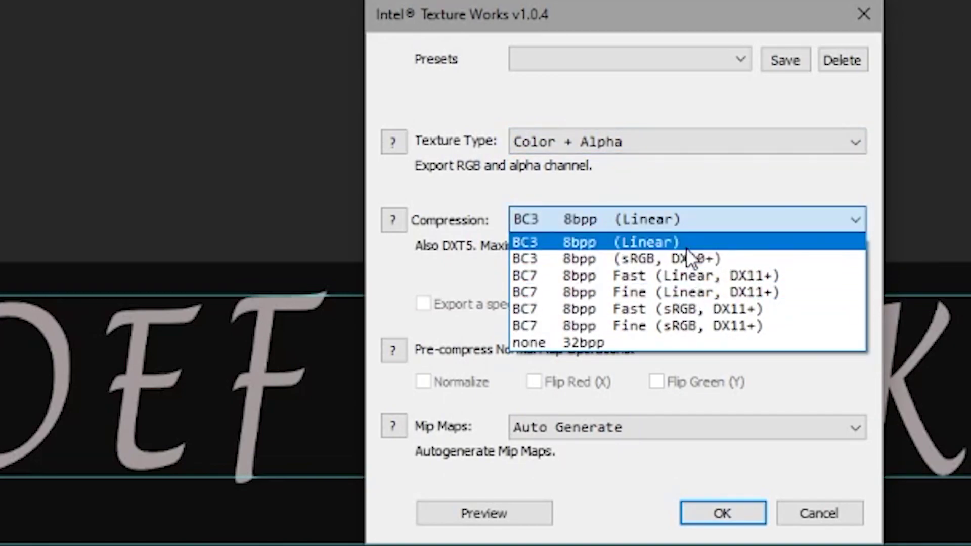
{"action": "left_click", "coordinate": [720, 276]}
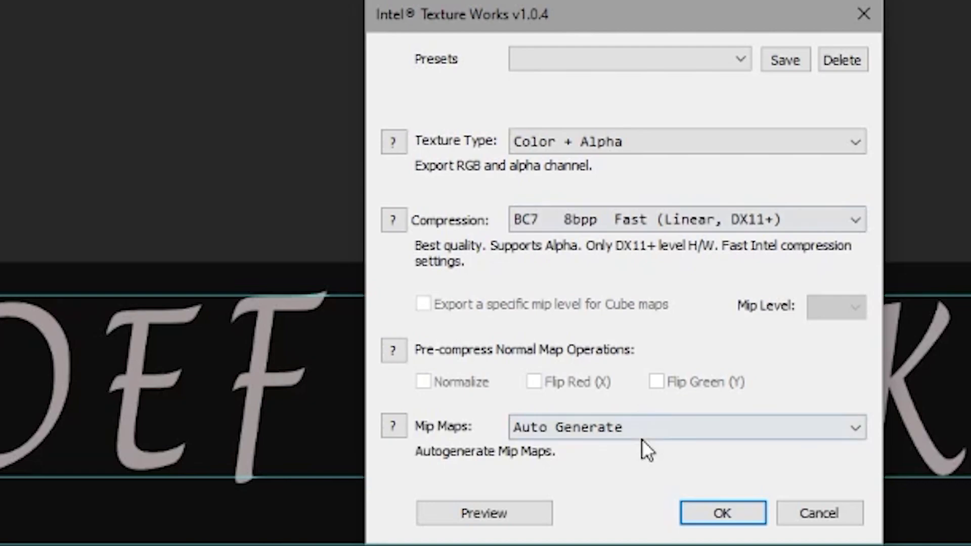
{"action": "left_click", "coordinate": [739, 510]}
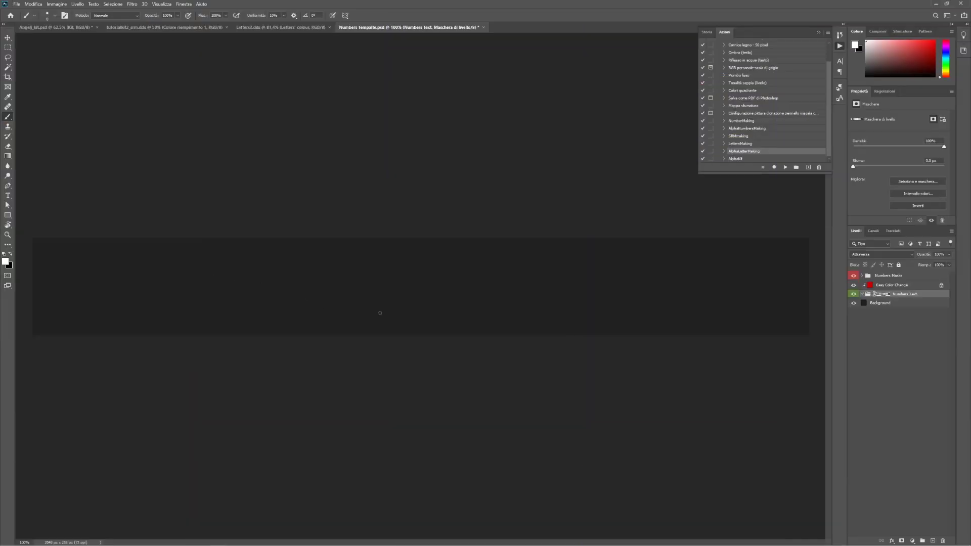
{"action": "left_click", "coordinate": [862, 294]}
{"action": "left_click", "coordinate": [882, 293], "text": "ctrl"}
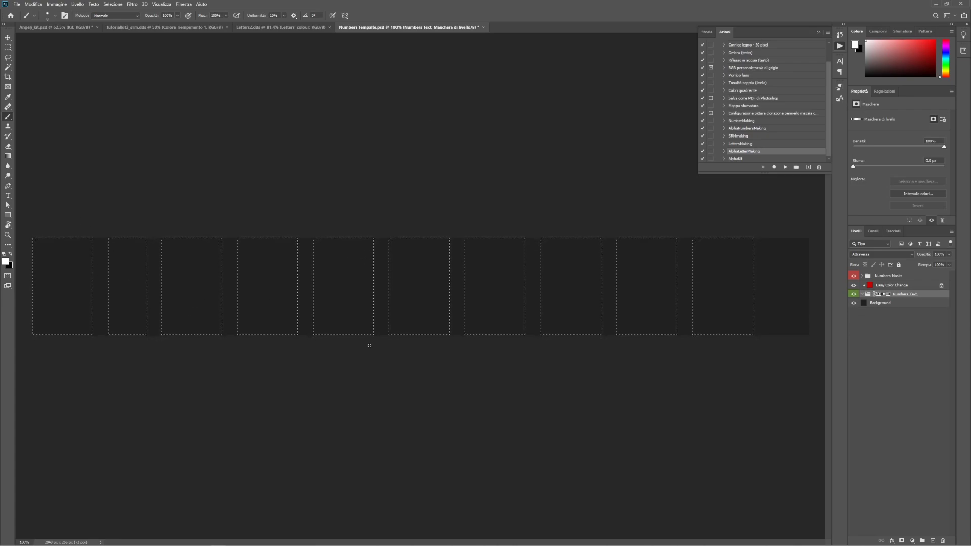
{"action": "left_click", "coordinate": [873, 231]}
{"action": "left_click", "coordinate": [878, 285]}
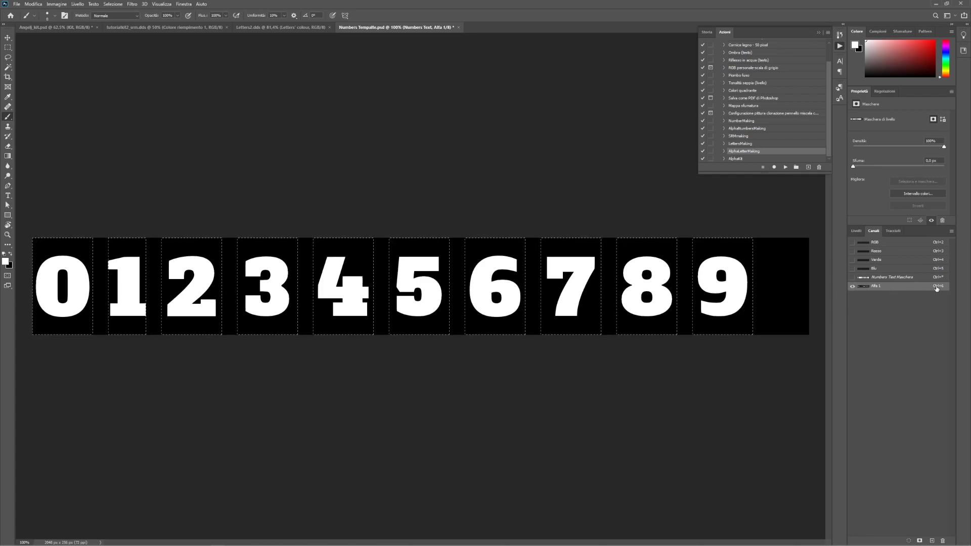
{"action": "left_click", "coordinate": [862, 242]}
{"action": "left_click", "coordinate": [859, 232]}
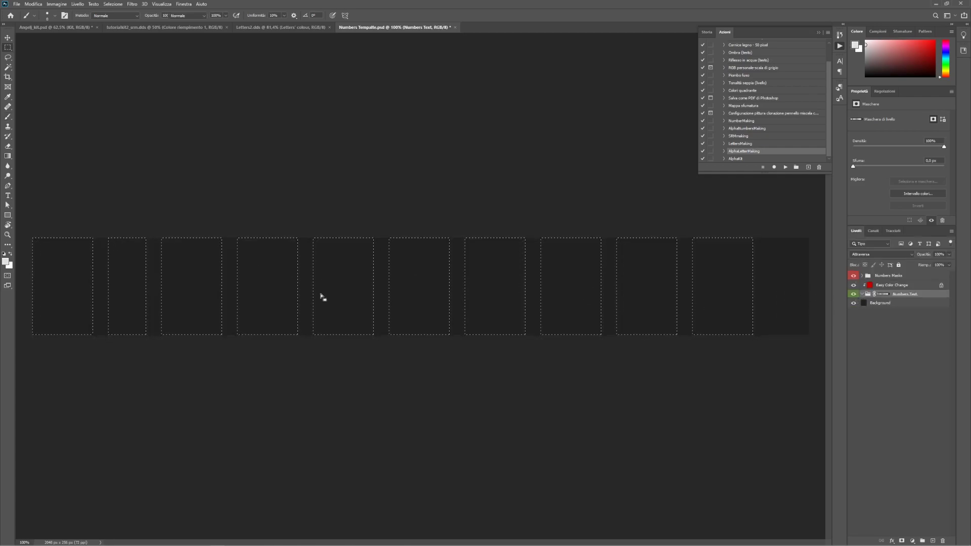
{"action": "key", "text": "ctrl+d"}
{"action": "key", "text": "t"}
Add a new text layer of digits on the canvas and move it lower
{"action": "left_click", "coordinate": [294, 286]}
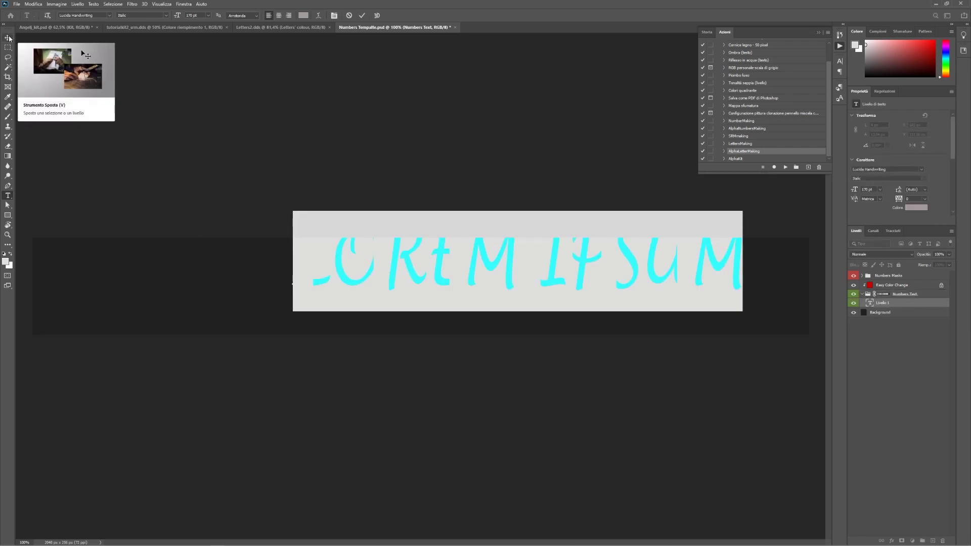
{"action": "type", "text": "112"}
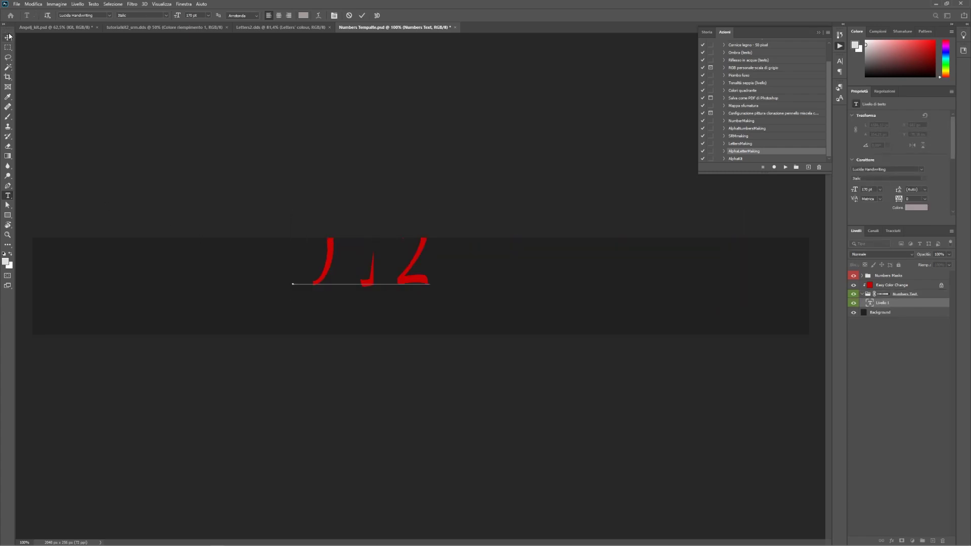
{"action": "left_click", "coordinate": [9, 36]}
{"action": "left_click_drag", "start_coordinate": [370, 282], "coordinate": [401, 314]}
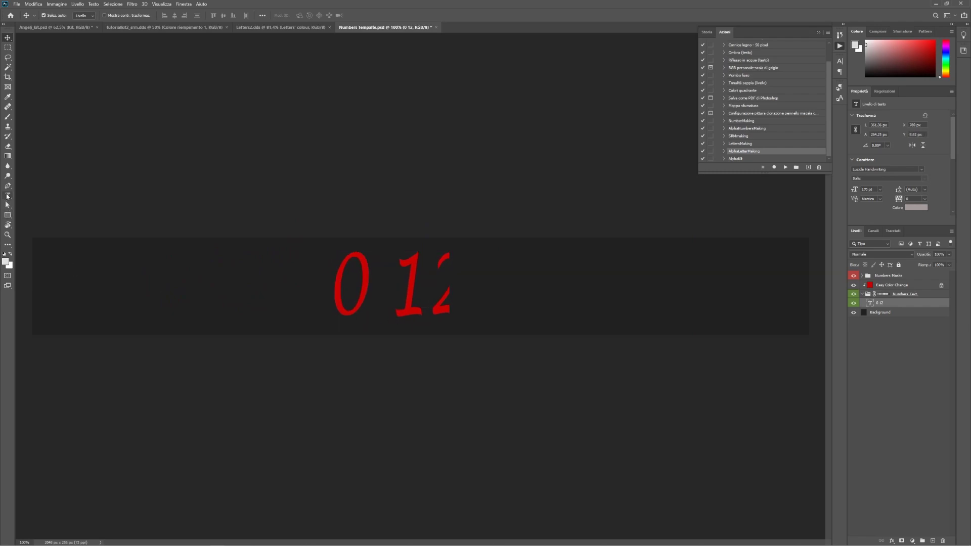
Set the 0 12 text to Maiandra GD at 218 pt and reposition it
{"action": "left_click", "coordinate": [7, 195]}
{"action": "left_click", "coordinate": [339, 277]}
{"action": "key", "text": "ctrl+a"}
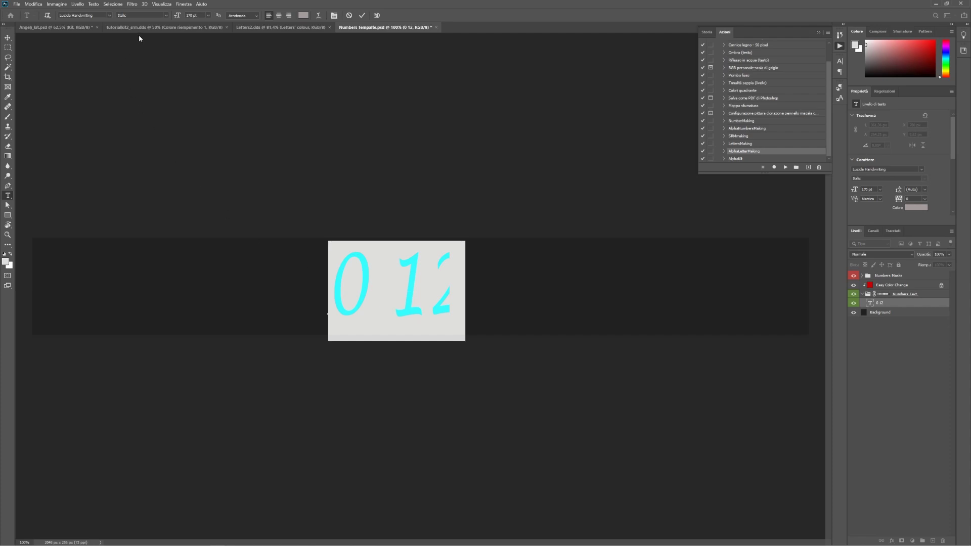
{"action": "left_click", "coordinate": [112, 15]}
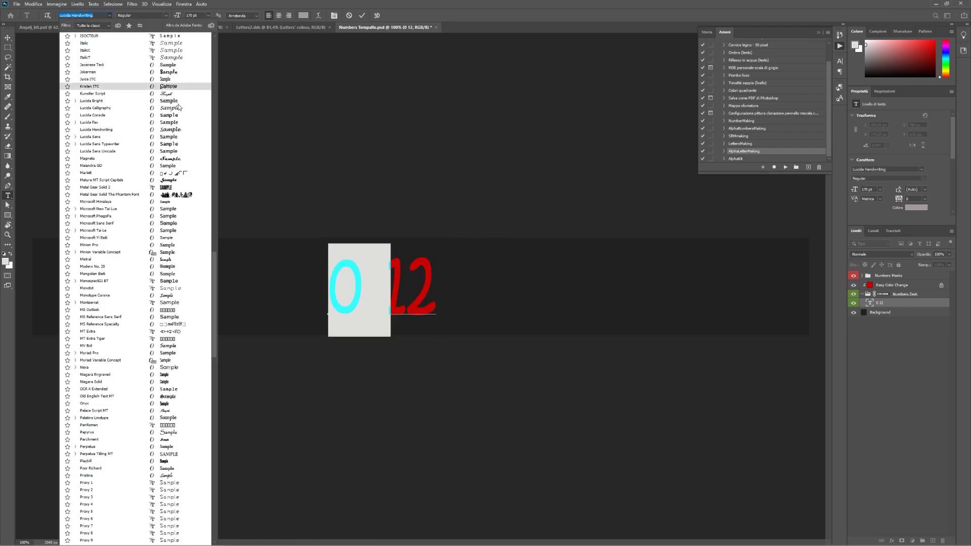
{"action": "left_click", "coordinate": [169, 169]}
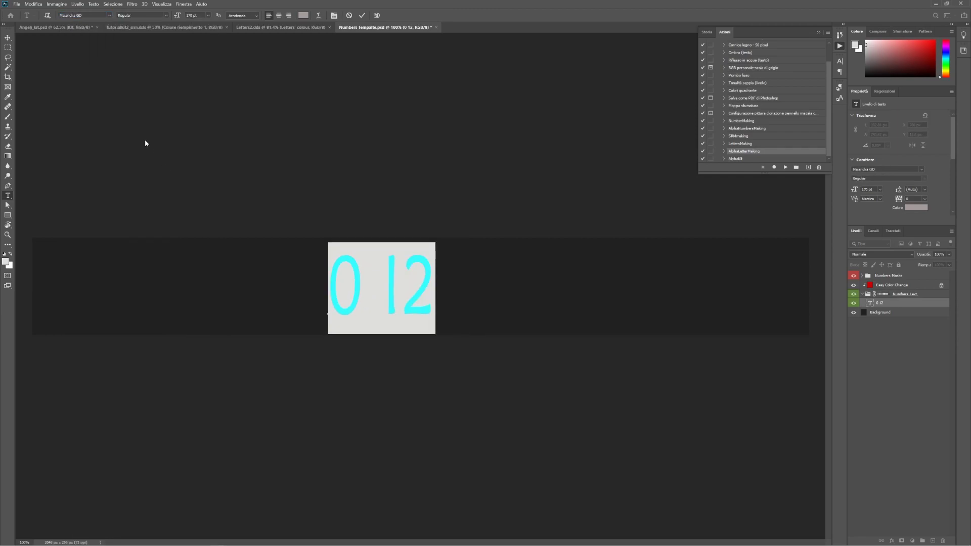
{"action": "left_click_drag", "start_coordinate": [179, 15], "coordinate": [196, 18]}
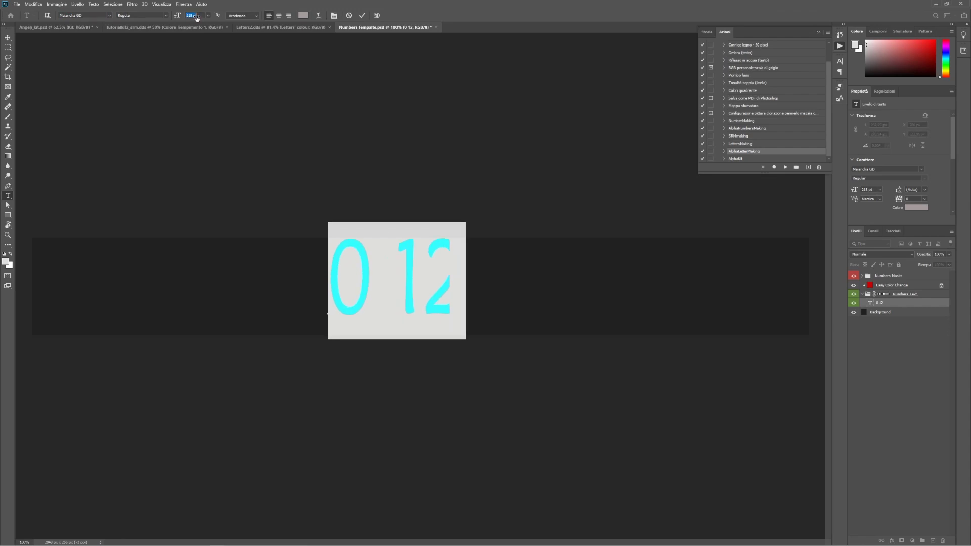
{"action": "left_click", "coordinate": [8, 38]}
{"action": "mouse_move", "coordinate": [364, 287]}
{"action": "left_mouse_down"}
{"action": "mouse_move", "coordinate": [355, 300]}
{"action": "mouse_move", "coordinate": [366, 307]}
{"action": "left_mouse_up"}
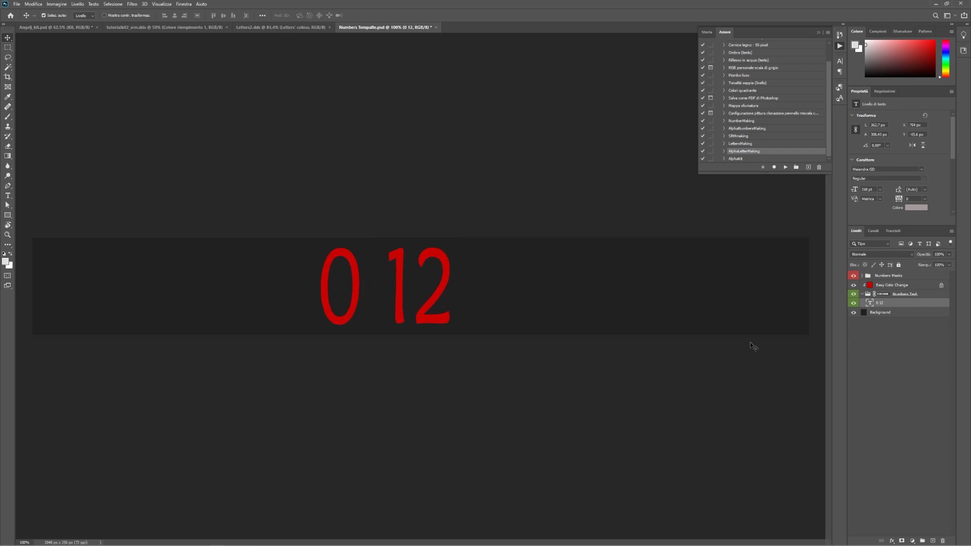
Save the text's formatting as character style Stile di carattere 1
{"action": "left_click", "coordinate": [8, 195]}
{"action": "left_click", "coordinate": [324, 277]}
{"action": "key", "text": "ctrl+a"}
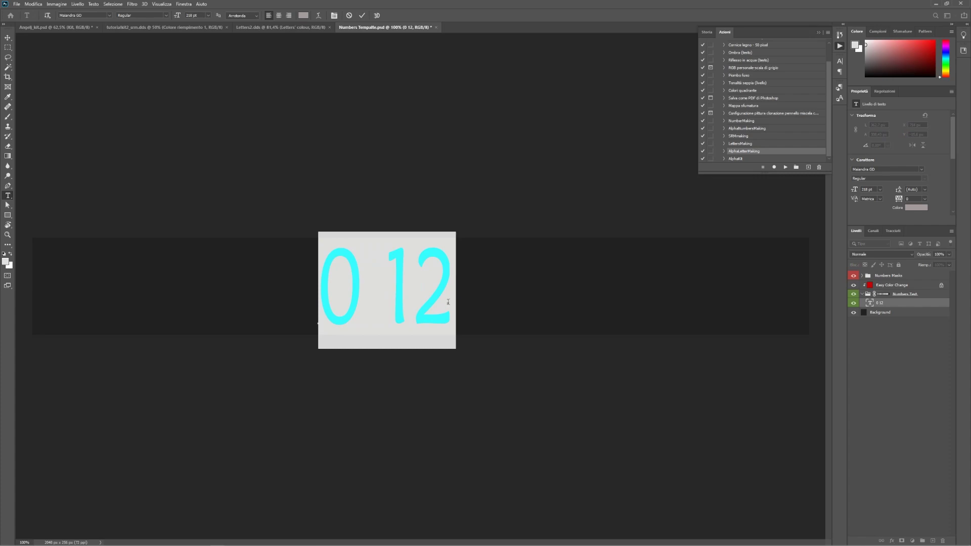
{"action": "left_click", "coordinate": [839, 99]}
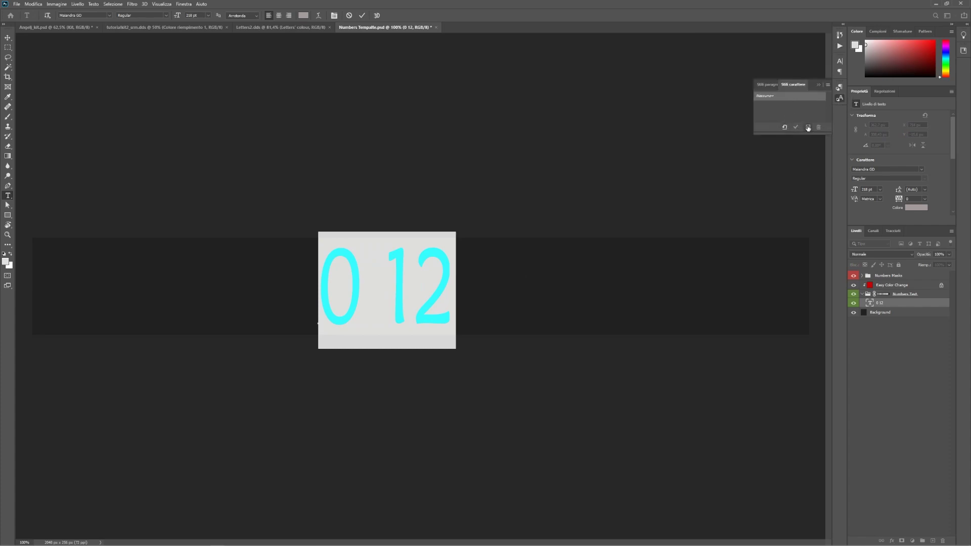
{"action": "left_click", "coordinate": [783, 106]}
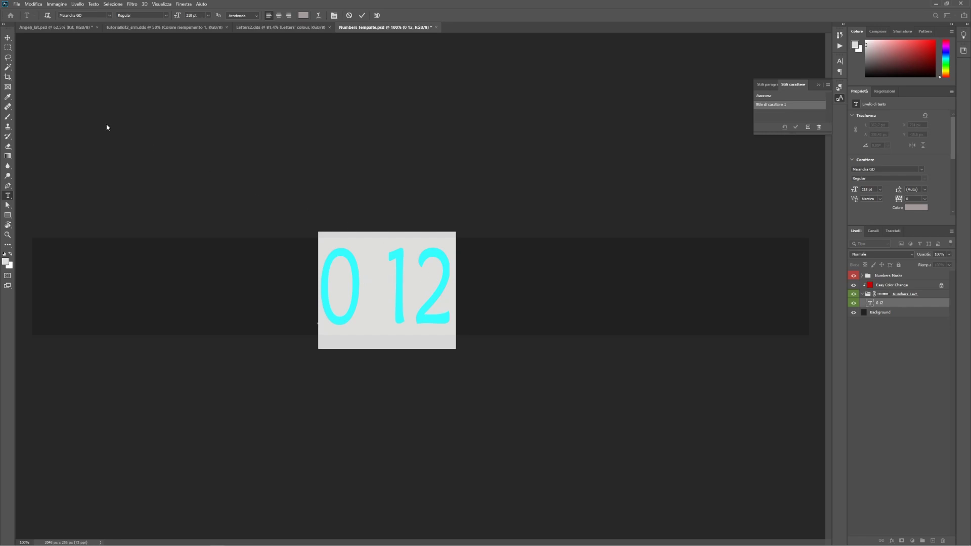
{"action": "left_click", "coordinate": [8, 38]}
Play the NumberMaking action to create red digits 0–9, then check the Character Styles panel
{"action": "left_click", "coordinate": [839, 45]}
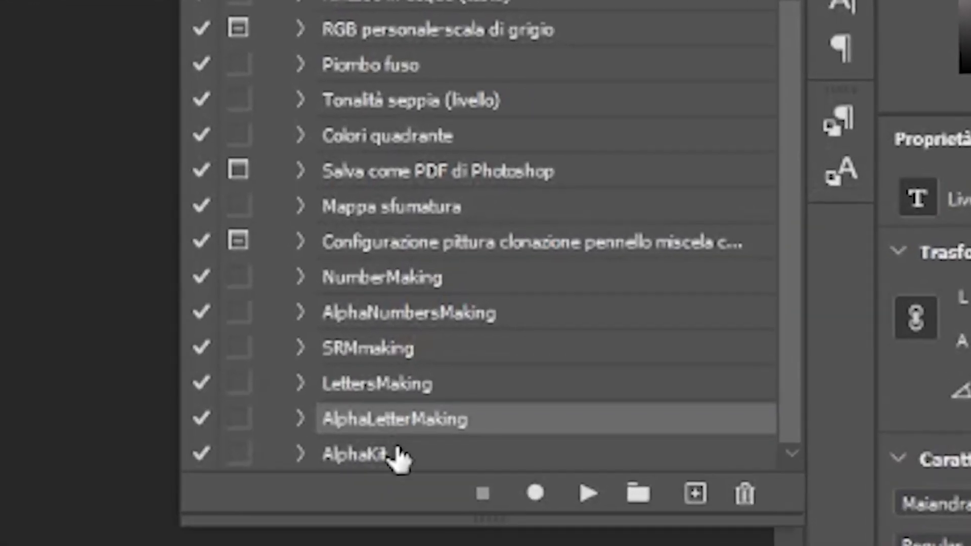
{"action": "left_click", "coordinate": [424, 280]}
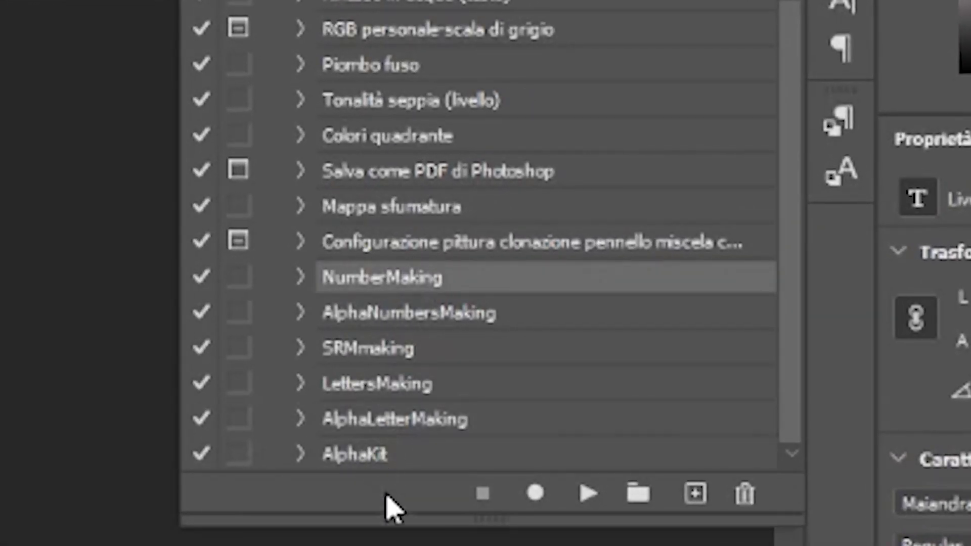
{"action": "left_click", "coordinate": [584, 494]}
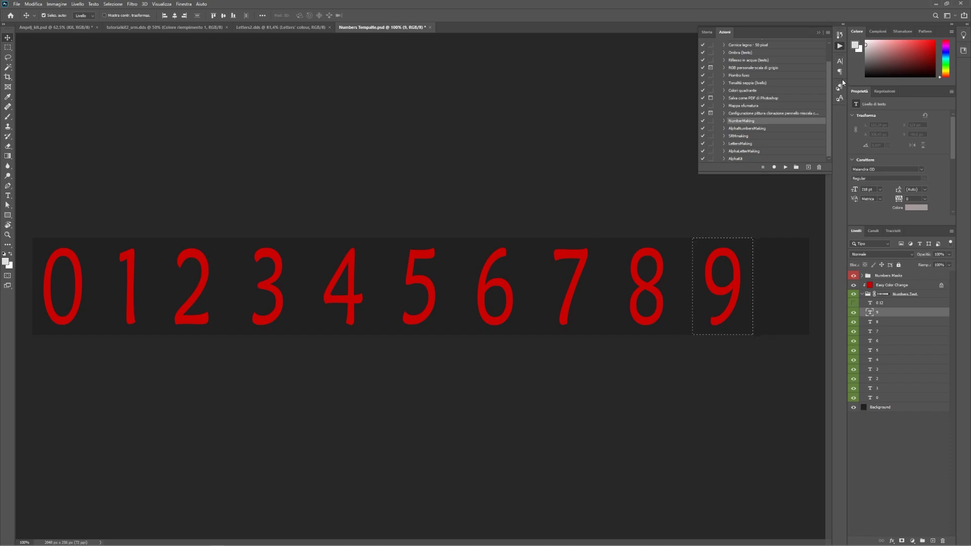
{"action": "left_click", "coordinate": [839, 98]}
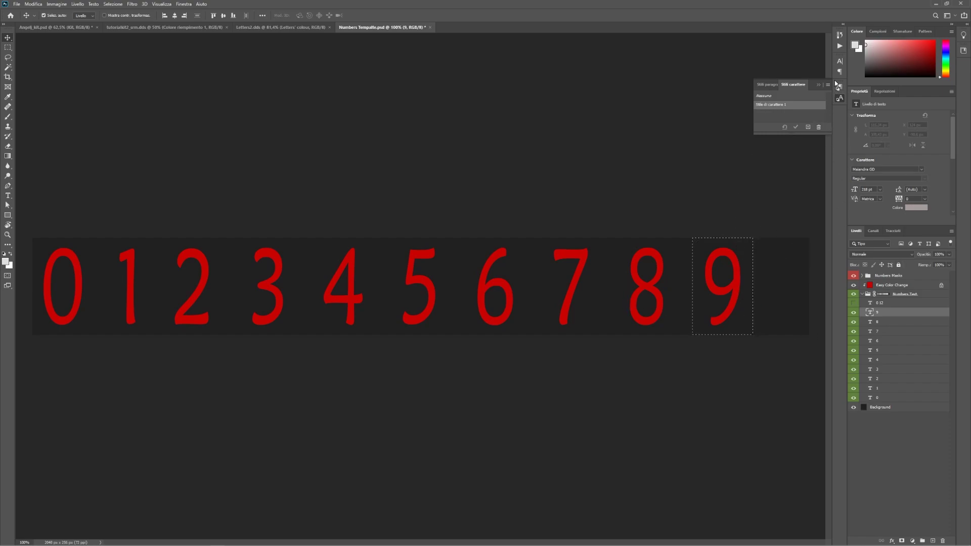
Play the AlphaNumbersMaking action and check the digits' alpha channel
{"action": "left_click", "coordinate": [839, 46]}
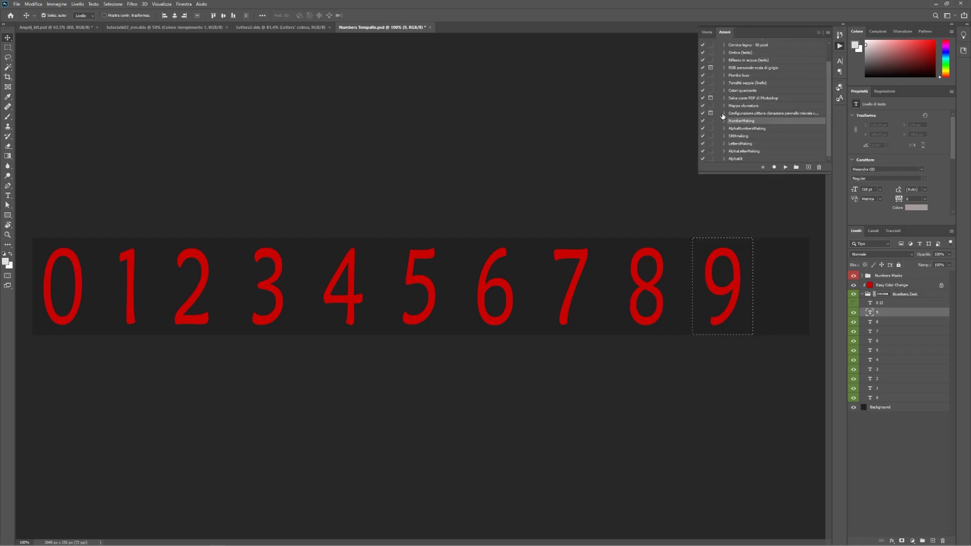
{"action": "left_click", "coordinate": [725, 155]}
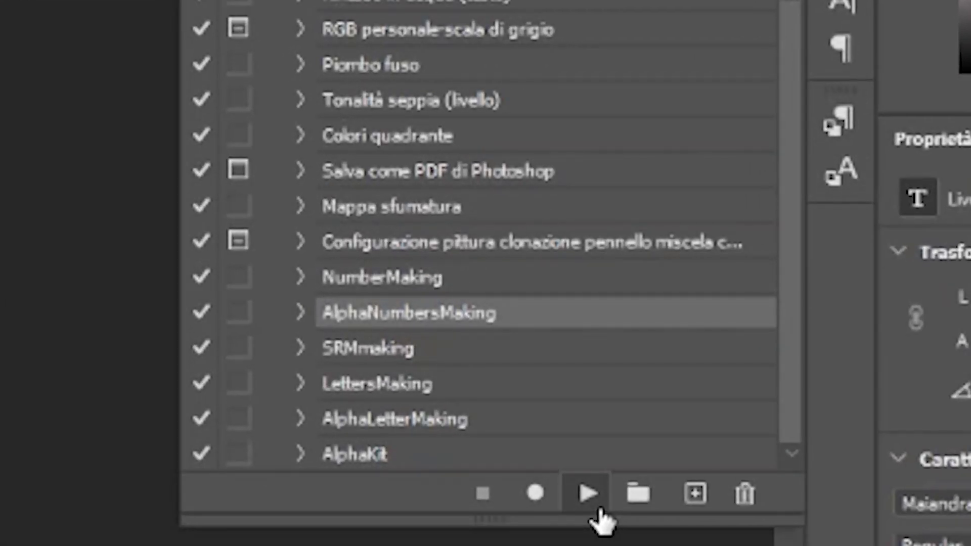
{"action": "left_click", "coordinate": [587, 495]}
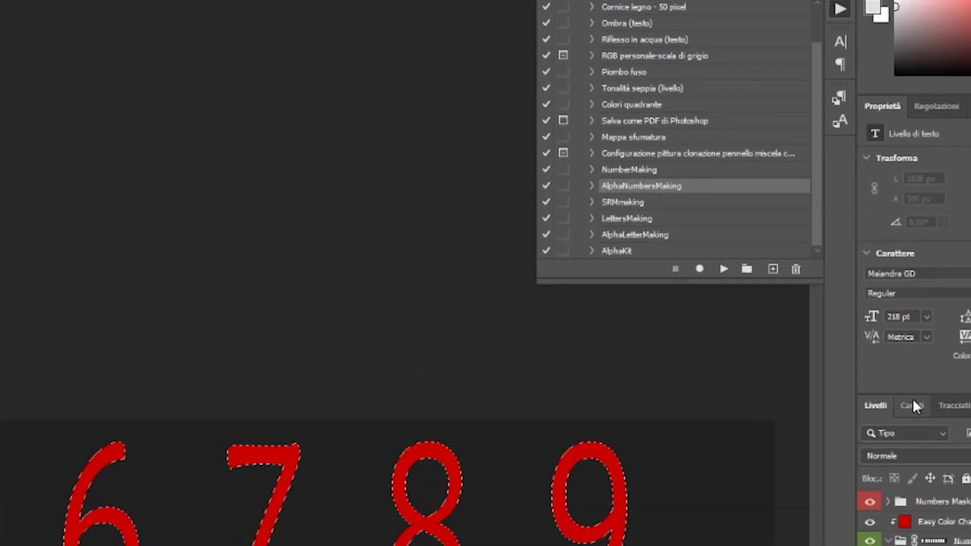
{"action": "left_click", "coordinate": [911, 406]}
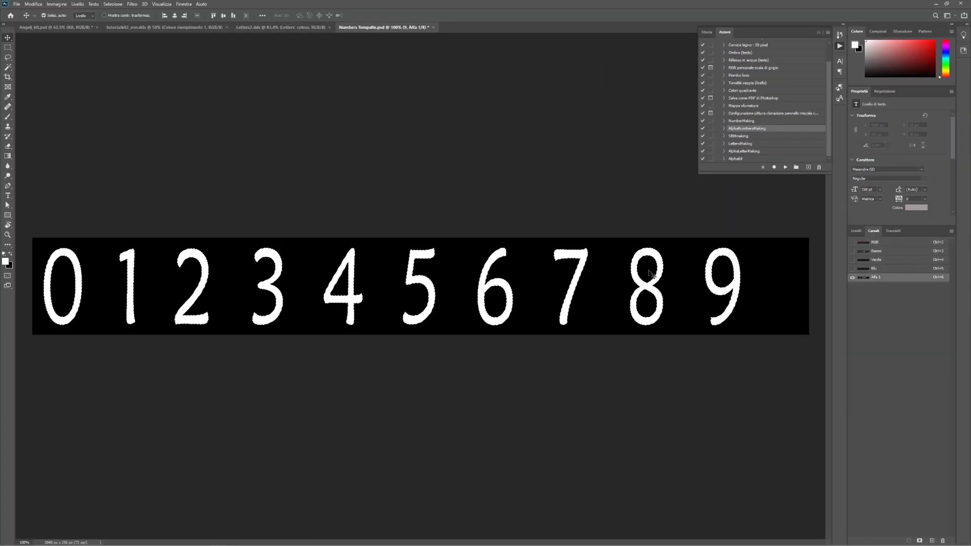
{"action": "left_click", "coordinate": [856, 231]}
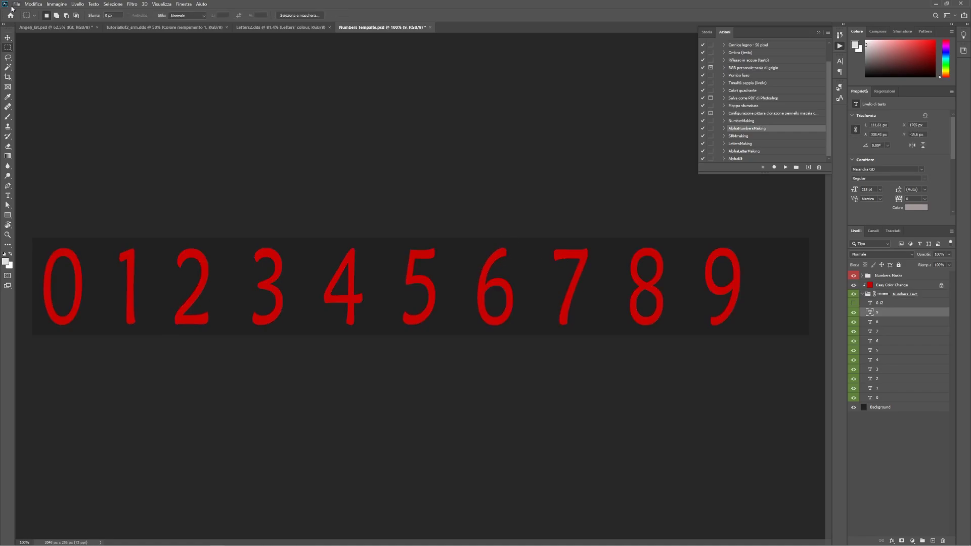
Save the template as Numbers2.dds with the Color + Alpha BC7 settings
{"action": "left_click", "coordinate": [16, 4]}
{"action": "left_click", "coordinate": [73, 97]}
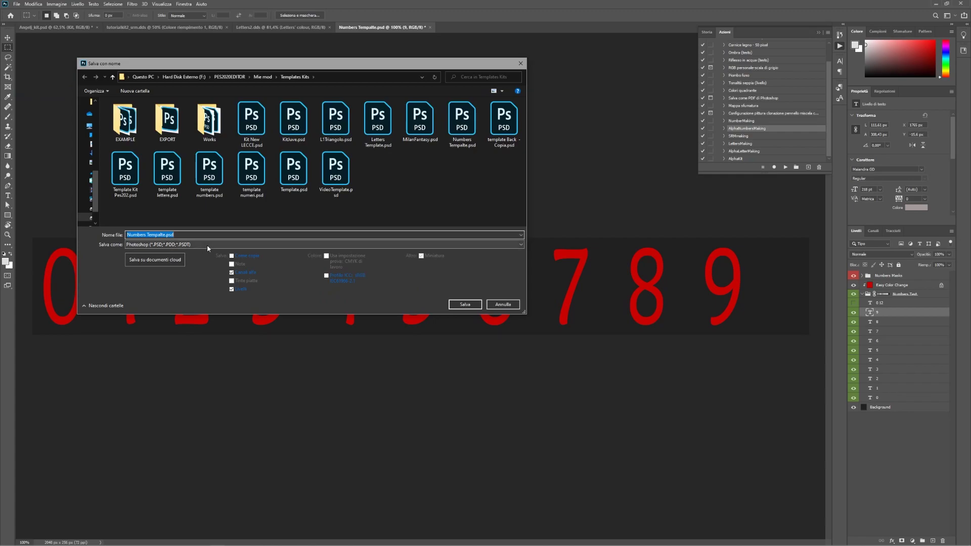
{"action": "left_click", "coordinate": [207, 244]}
{"action": "left_click", "coordinate": [182, 265]}
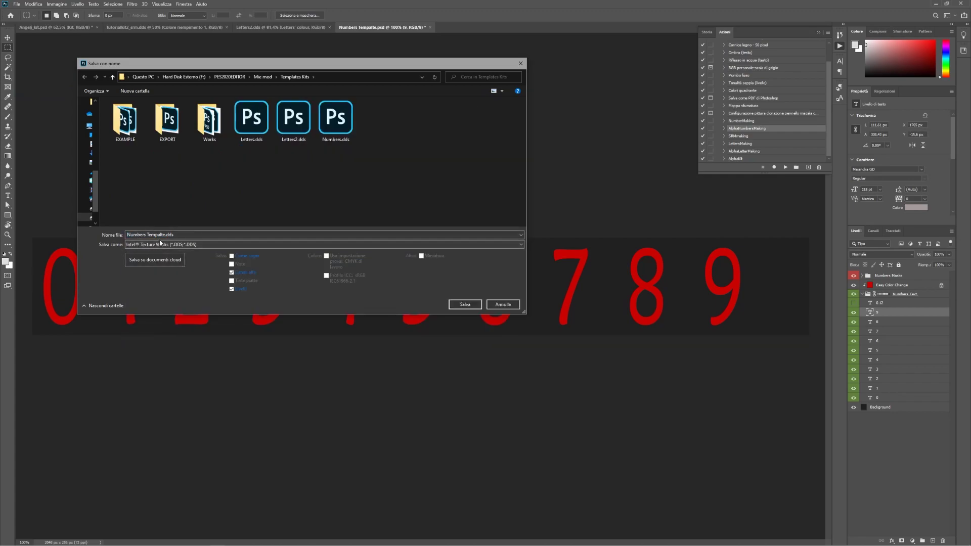
{"action": "left_click", "coordinate": [152, 235]}
{"action": "left_click", "coordinate": [152, 234]}
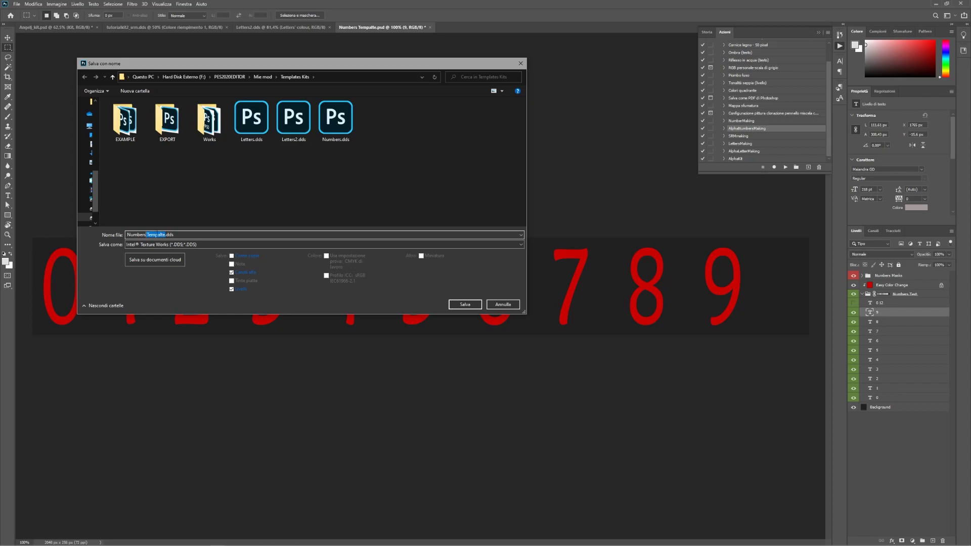
{"action": "type", "text": "2"}
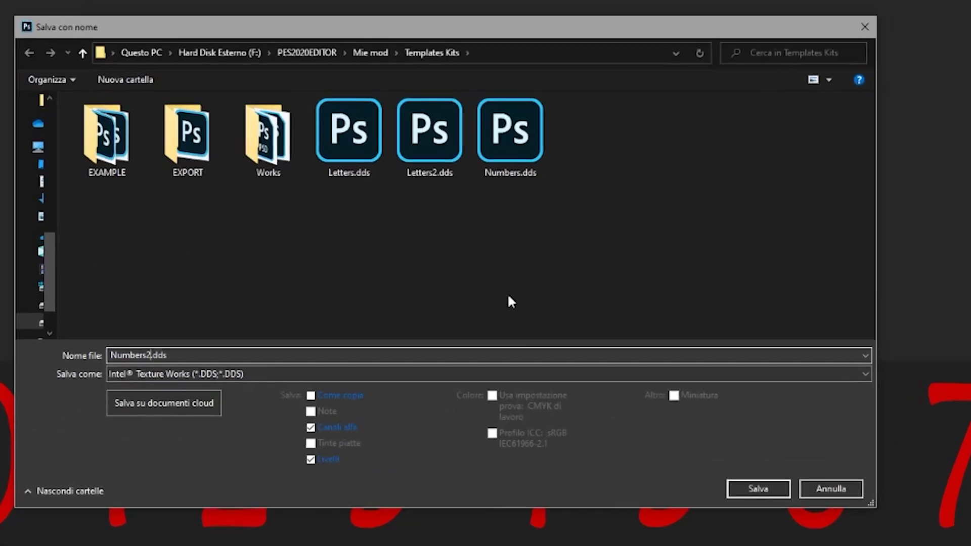
{"action": "left_click", "coordinate": [758, 488]}
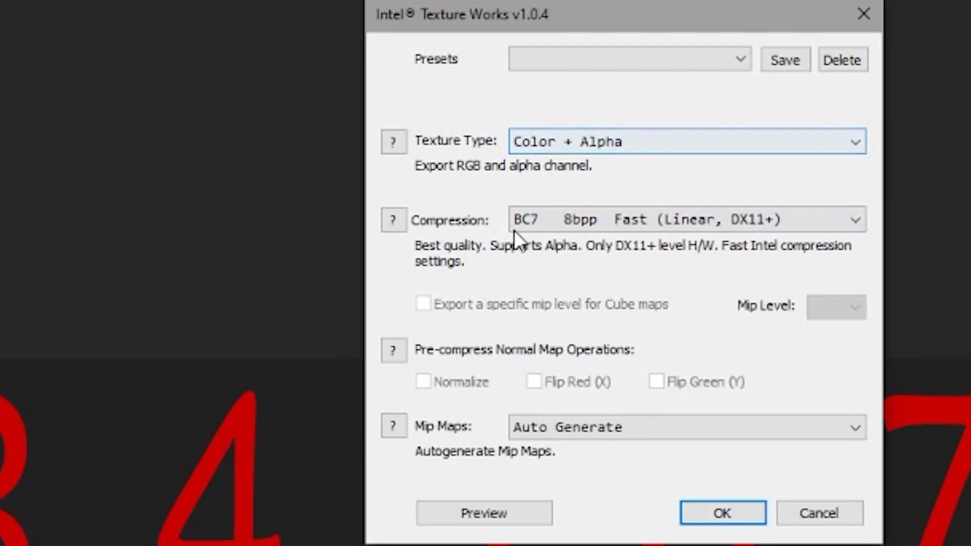
{"action": "left_click", "coordinate": [722, 514]}
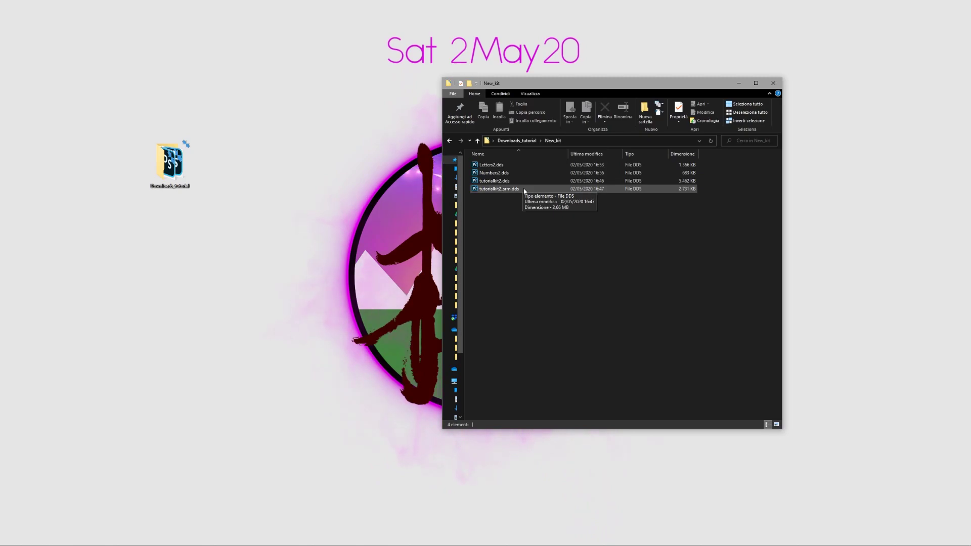
Go up to Downloads_tutorial and open CPGE V0.7, then its inner CPGE V0.7 folder
{"action": "left_click", "coordinate": [526, 141]}
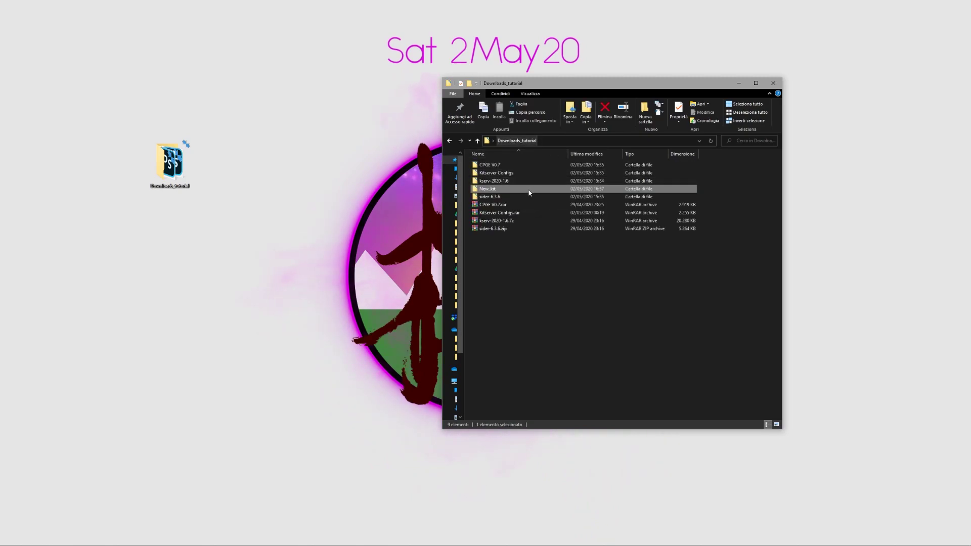
{"action": "double_click", "coordinate": [489, 169]}
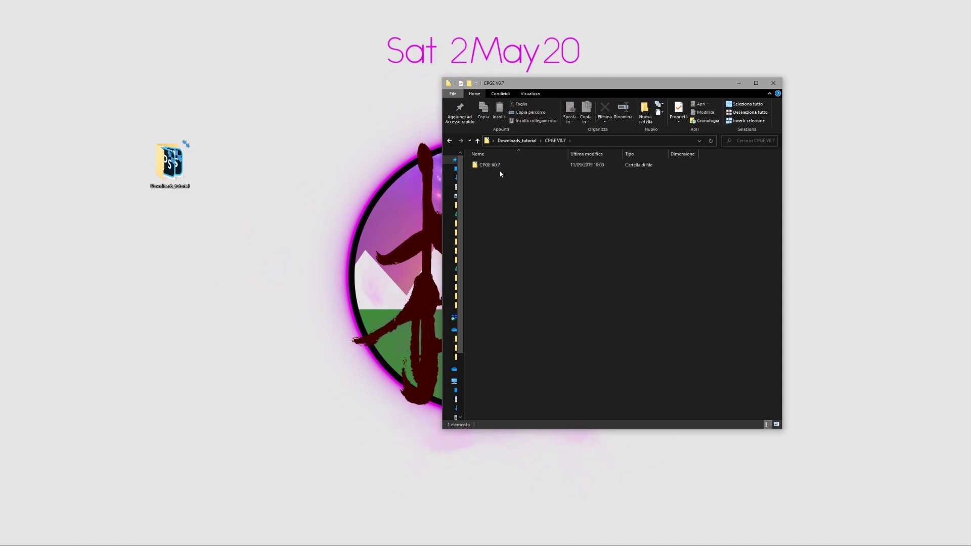
{"action": "double_click", "coordinate": [501, 167]}
Launch CG PES Explorer, skip the Sider executable, and enter a new profile name
{"action": "double_click", "coordinate": [526, 245]}
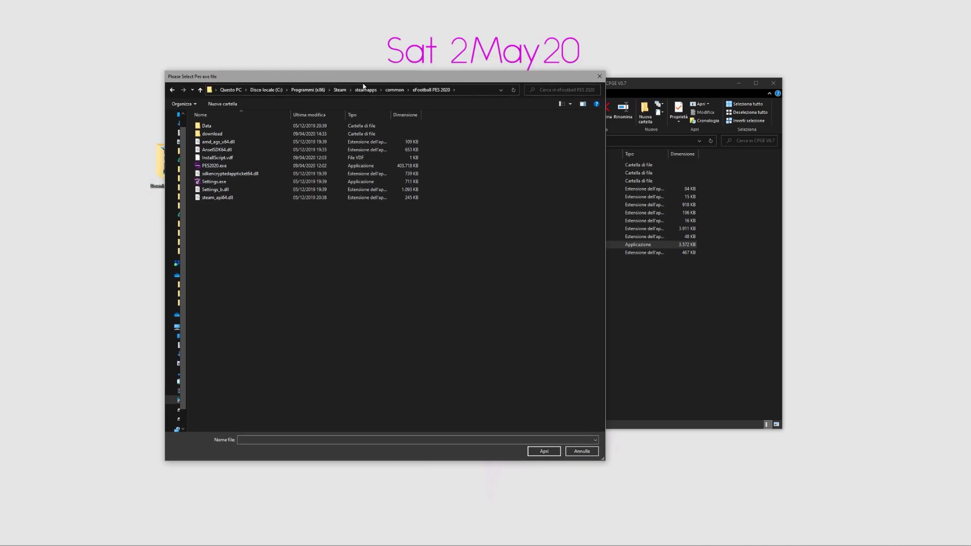
{"action": "left_click_drag", "start_coordinate": [264, 80], "coordinate": [183, 75]}
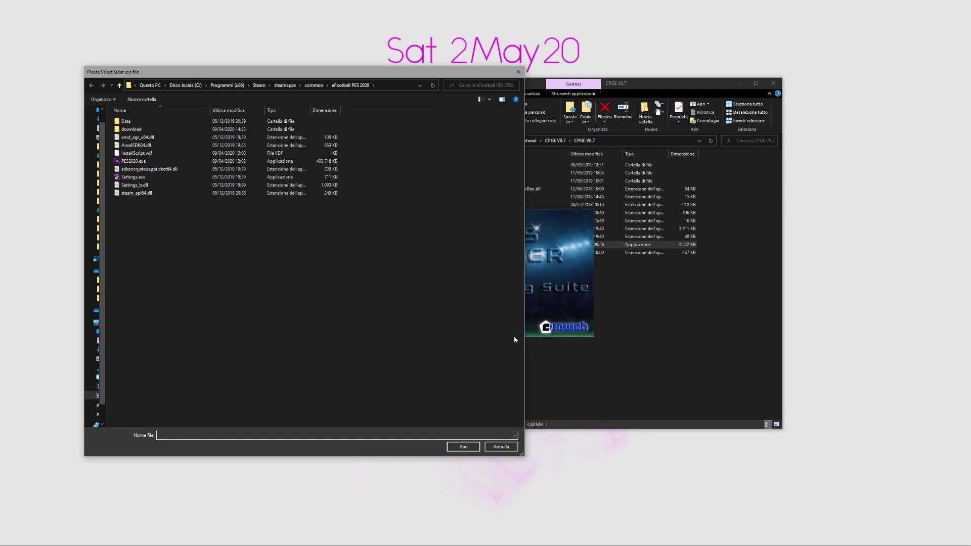
{"action": "left_click", "coordinate": [506, 447]}
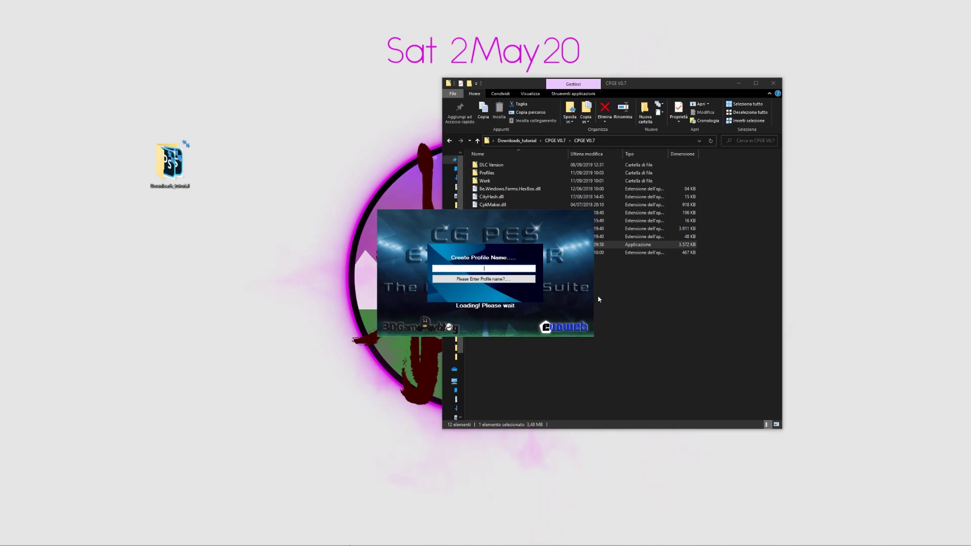
{"action": "left_click", "coordinate": [484, 268]}
{"action": "type", "text": "Angel"}
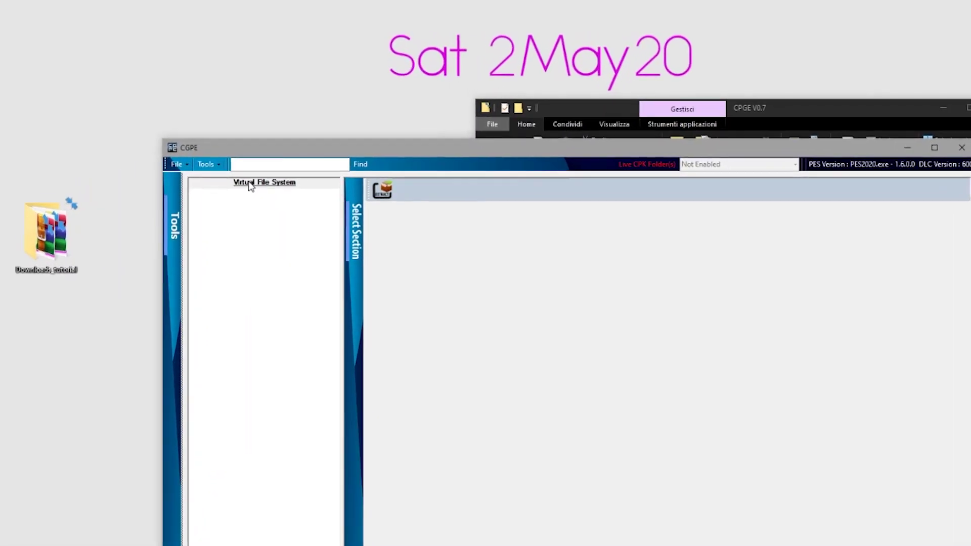
Convert the four New_kit DDS textures into Material Map 2.04 Ftex files
{"action": "left_click", "coordinate": [206, 164]}
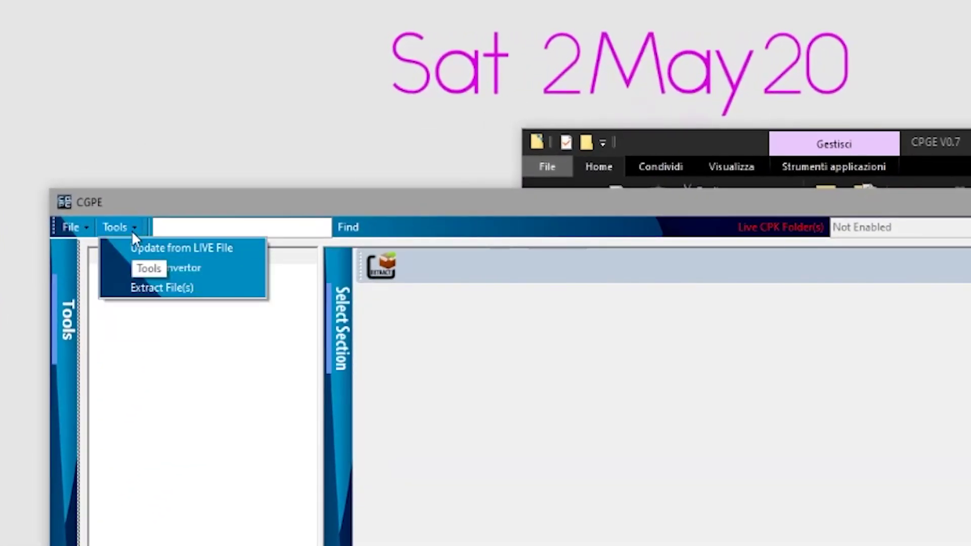
{"action": "left_click", "coordinate": [180, 267]}
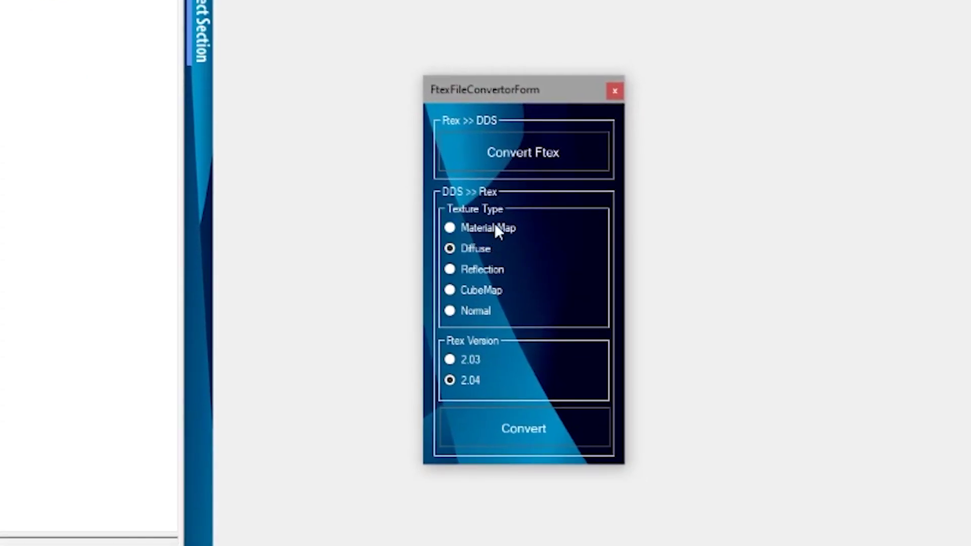
{"action": "left_click", "coordinate": [548, 343]}
{"action": "left_click", "coordinate": [513, 434]}
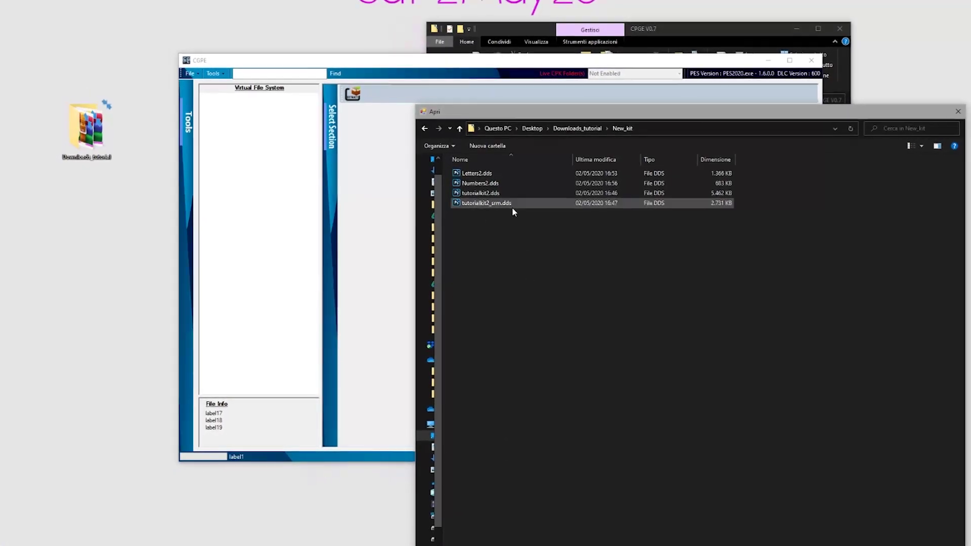
{"action": "left_click_drag", "start_coordinate": [555, 273], "coordinate": [480, 183]}
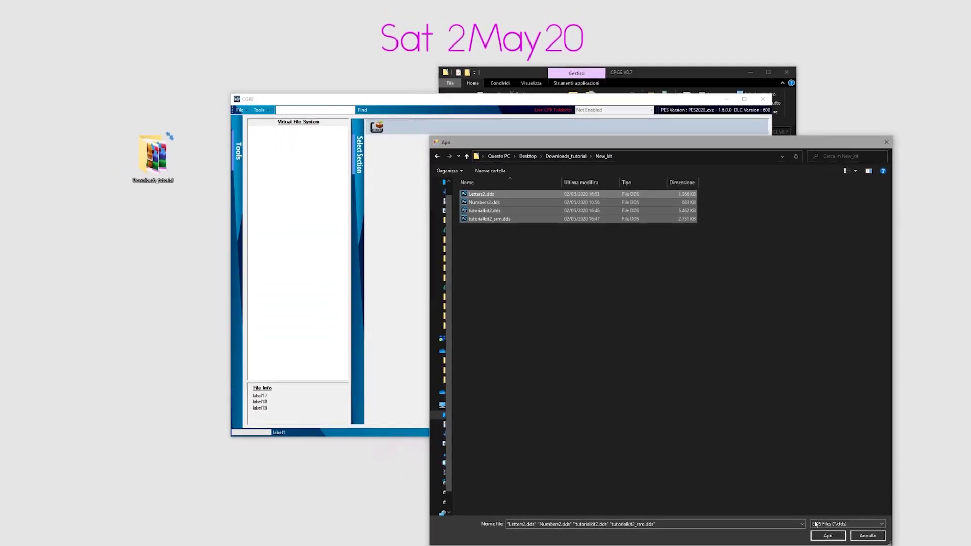
{"action": "left_click", "coordinate": [828, 535]}
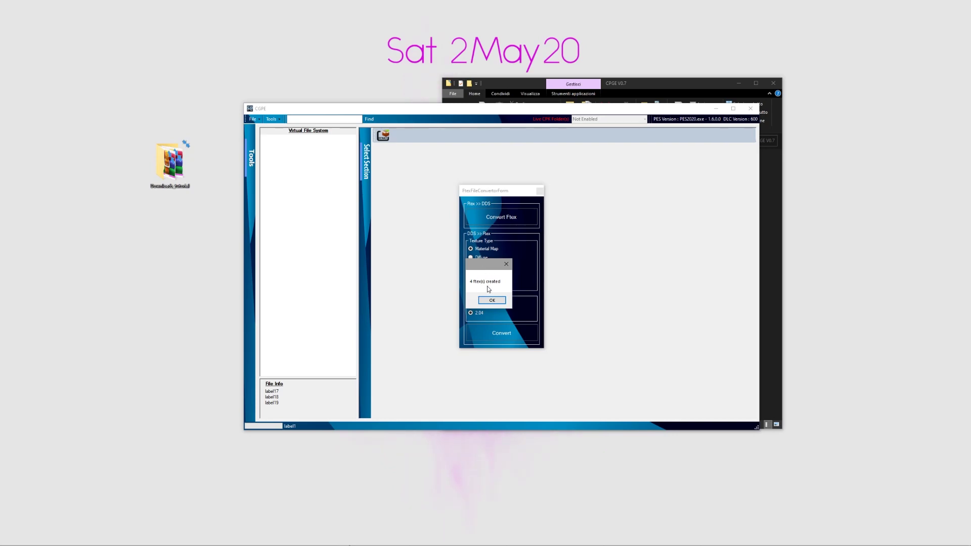
Dismiss the '4 file(s) created' message and close the Ftex converter and CGPE
{"action": "left_click", "coordinate": [492, 301]}
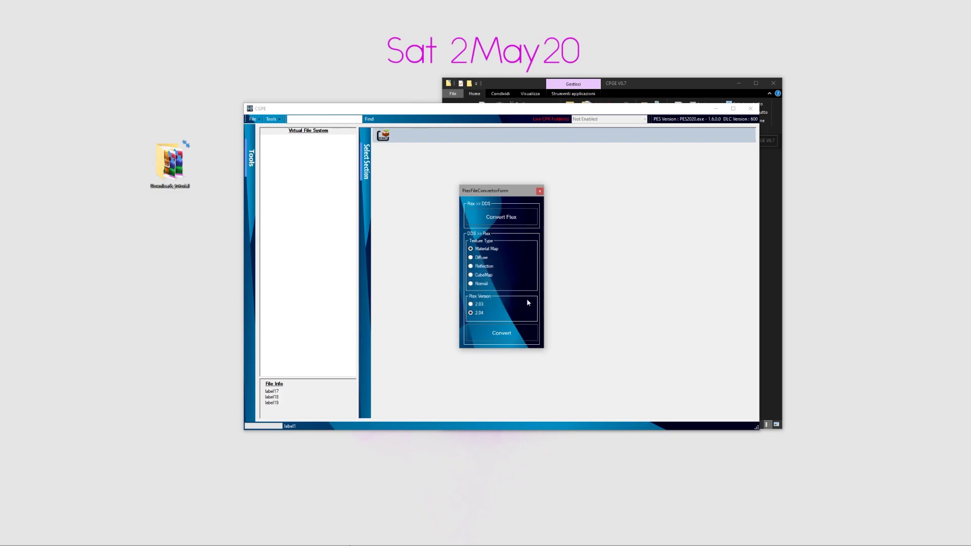
{"action": "left_click", "coordinate": [540, 192]}
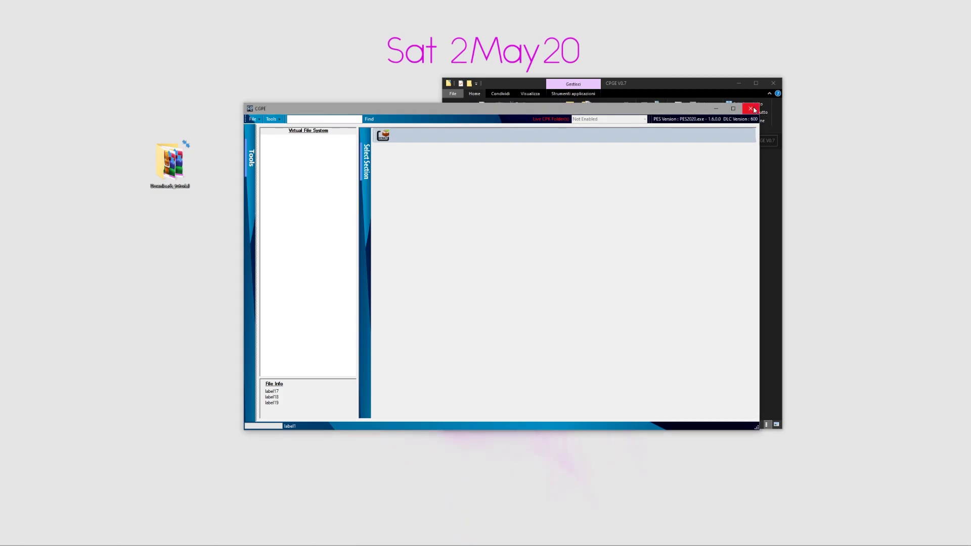
{"action": "left_click", "coordinate": [752, 109]}
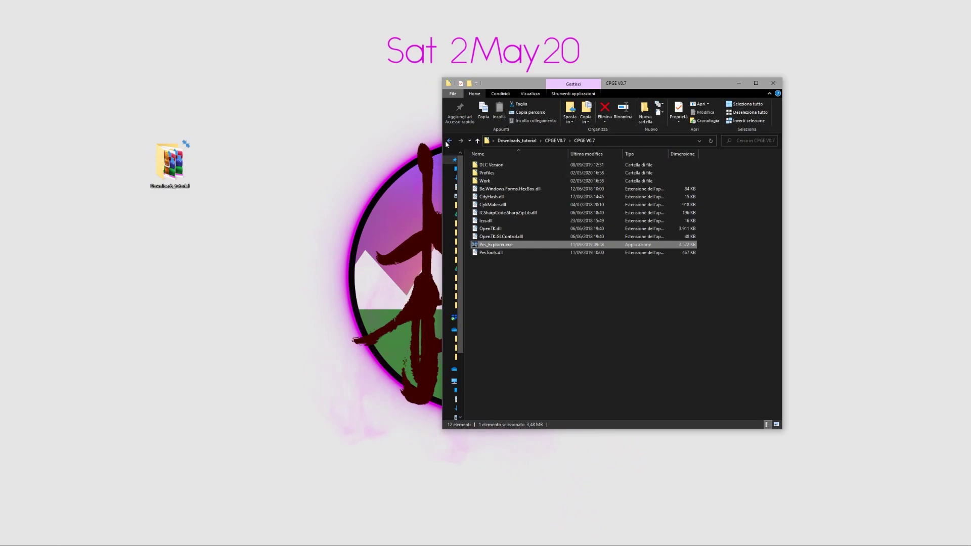
Check that New_kit now holds the Ftex files, sorted by type
{"action": "left_click", "coordinate": [532, 143]}
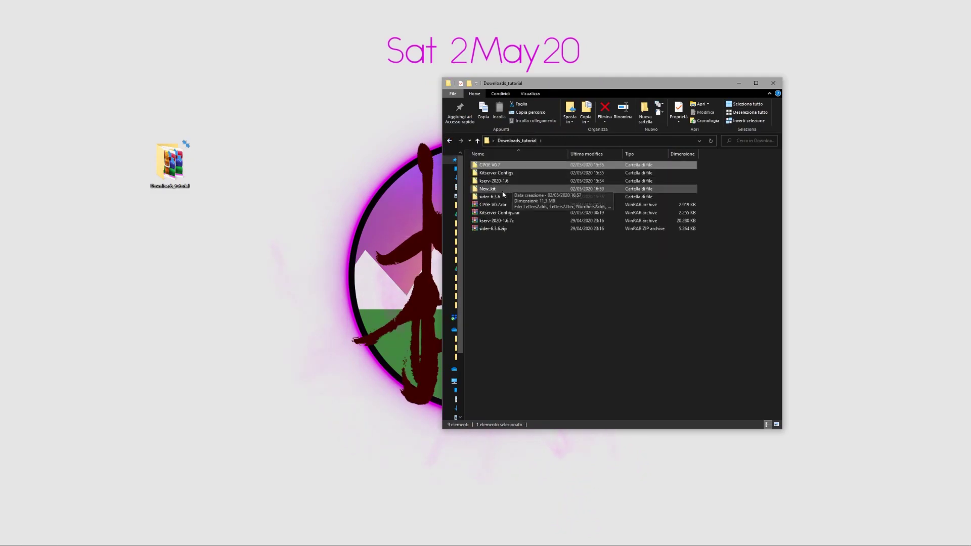
{"action": "double_click", "coordinate": [504, 189]}
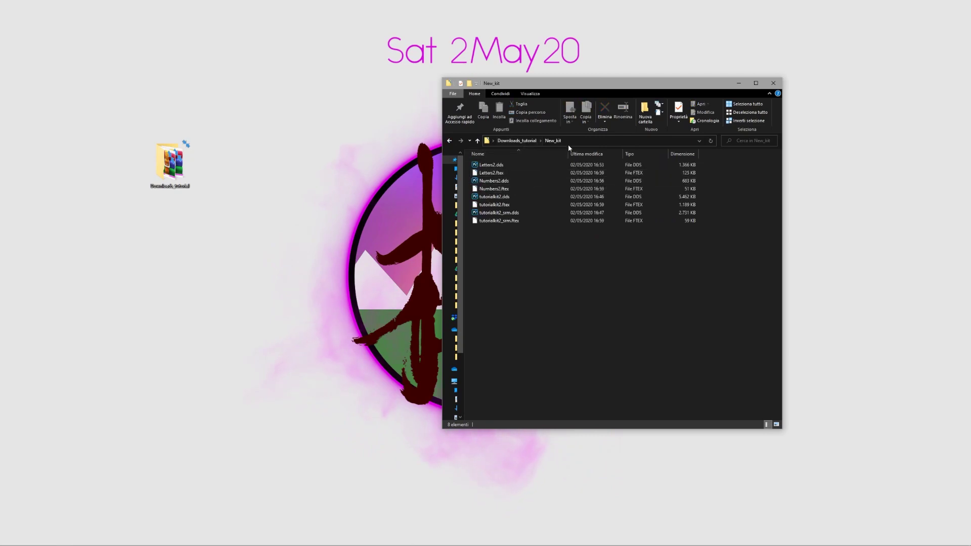
{"action": "left_click", "coordinate": [645, 156]}
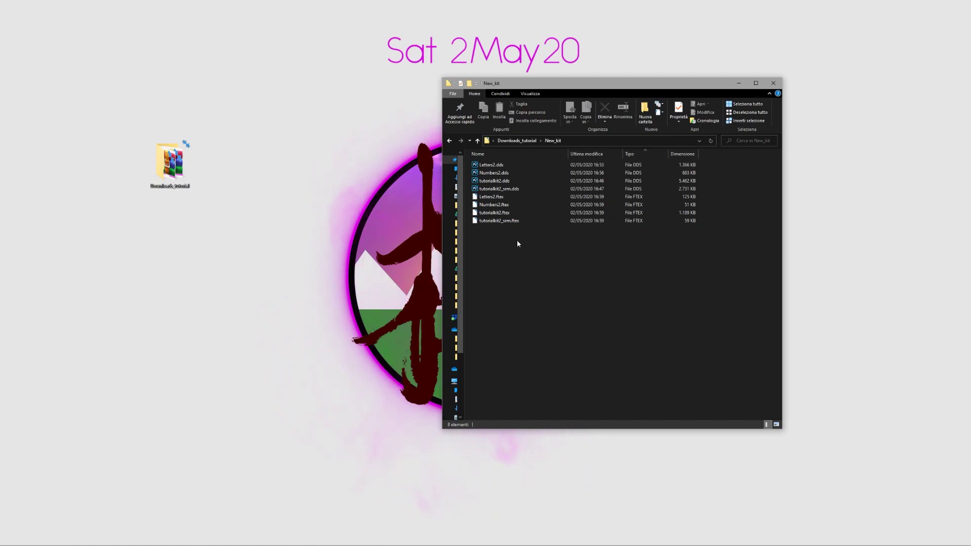
{"action": "left_click", "coordinate": [516, 142]}
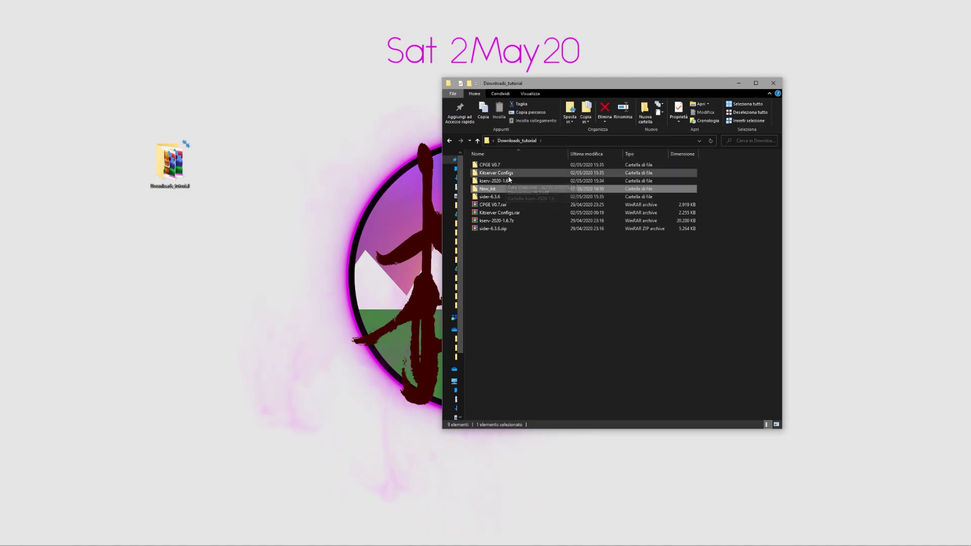
{"action": "double_click", "coordinate": [490, 189]}
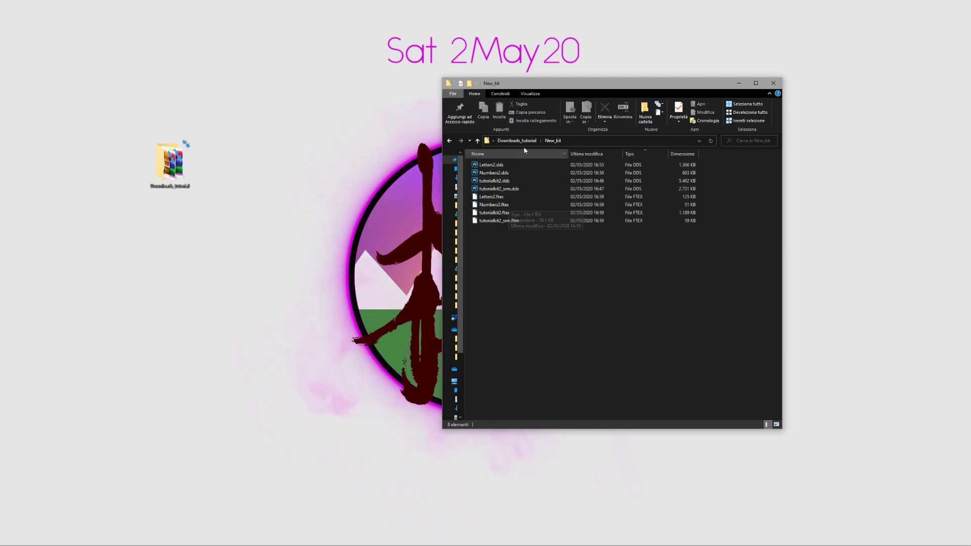
{"action": "key", "text": "alt+Left"}
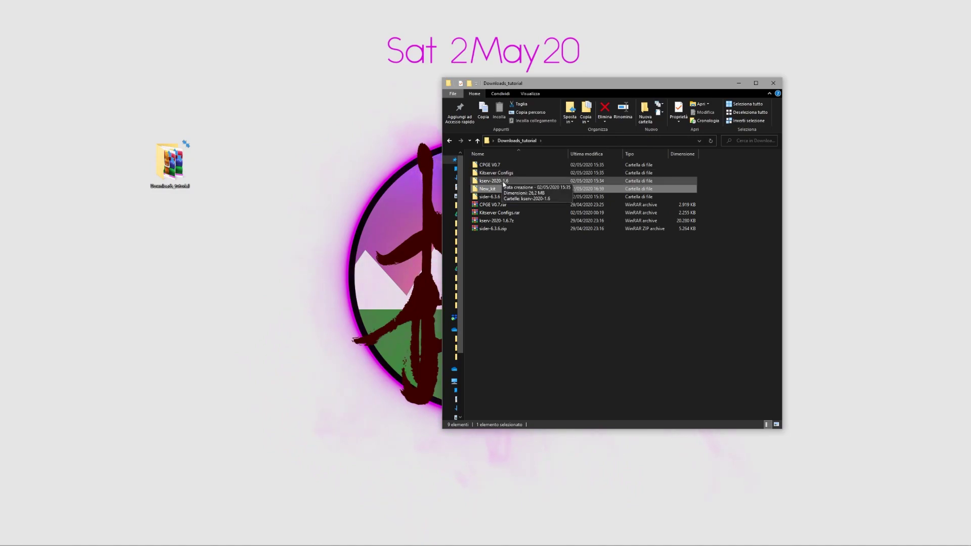
Go to sider-6.3.6 > content > kit-server > National > Italy
{"action": "double_click", "coordinate": [493, 197]}
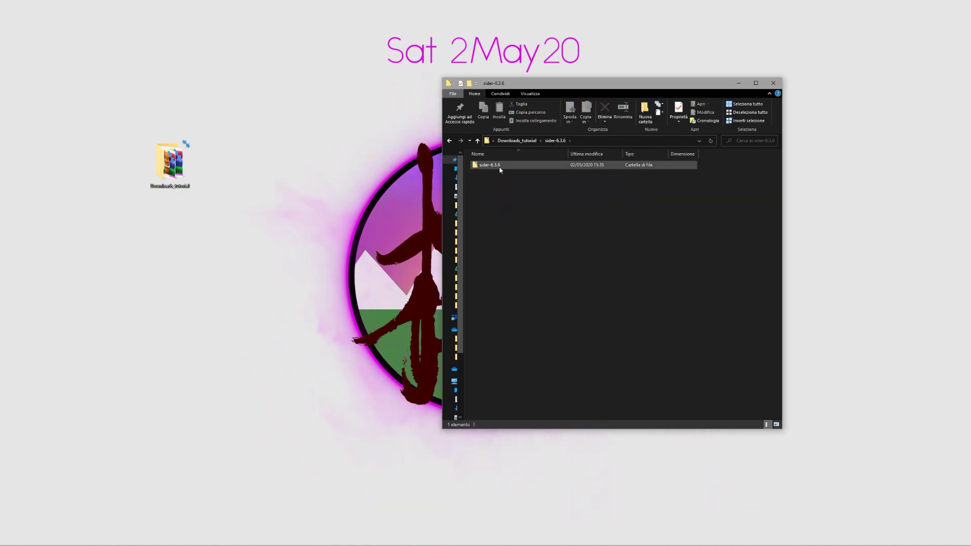
{"action": "double_click", "coordinate": [498, 166]}
{"action": "double_click", "coordinate": [499, 166]}
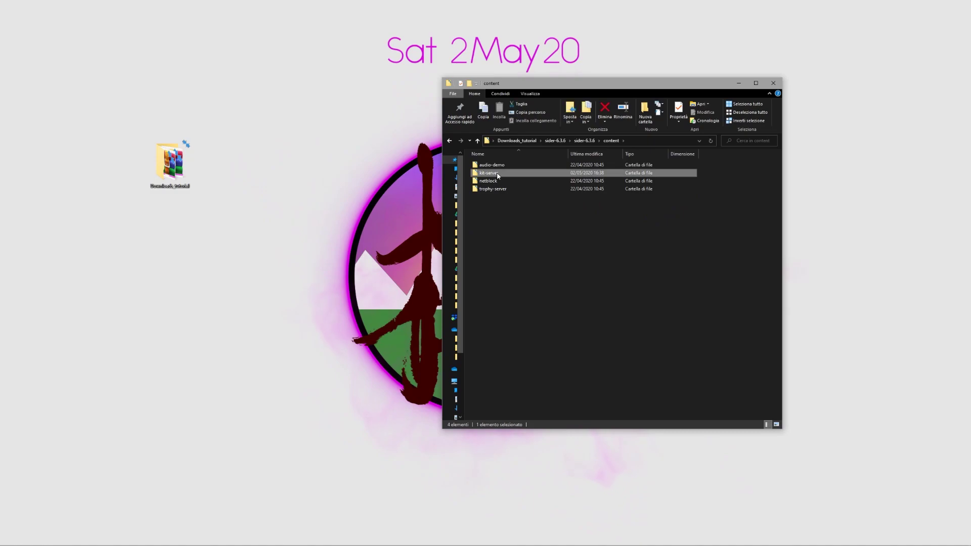
{"action": "double_click", "coordinate": [494, 174]}
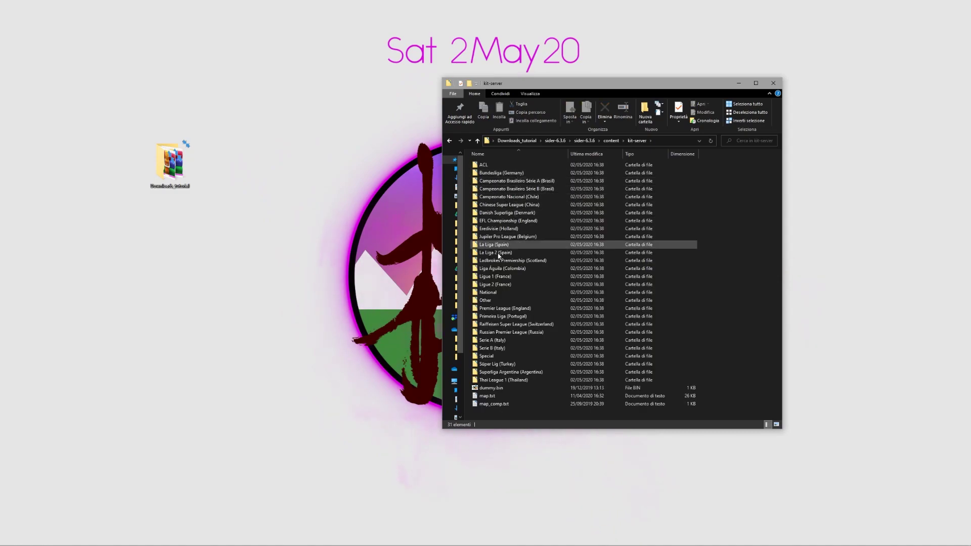
{"action": "left_click", "coordinate": [511, 292]}
{"action": "double_click", "coordinate": [510, 292]}
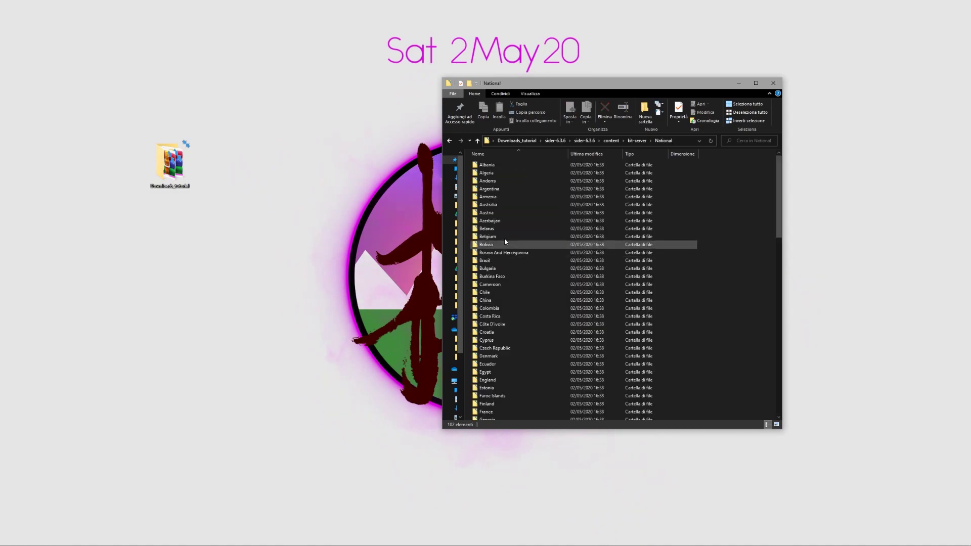
{"action": "scroll", "coordinate": [500, 303], "scroll_direction": "down", "scroll_amount": 7}
{"action": "double_click", "coordinate": [491, 360]}
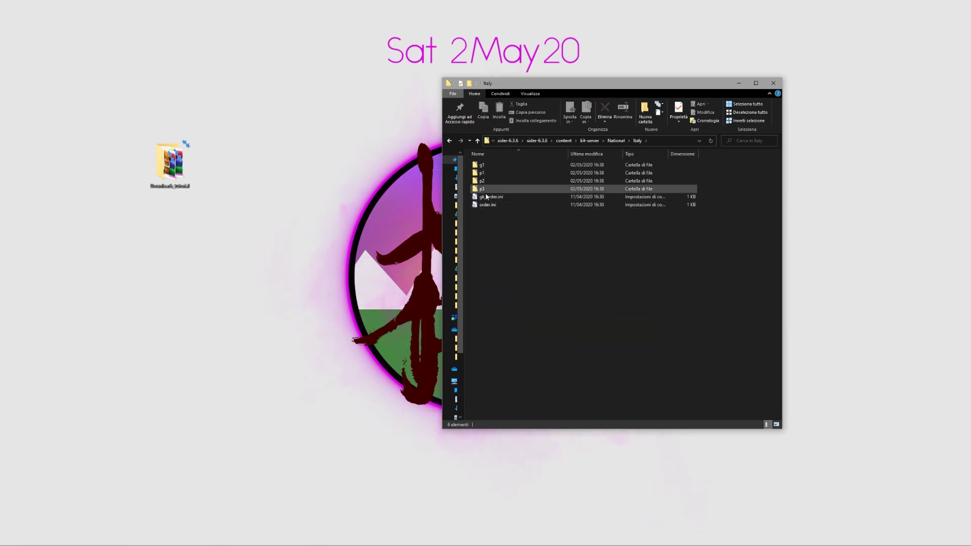
Make a new p4_tutorial folder next to p1–p3 in the Italy kit folder
{"action": "right_click", "coordinate": [491, 225]}
{"action": "mouse_move", "coordinate": [538, 336]}
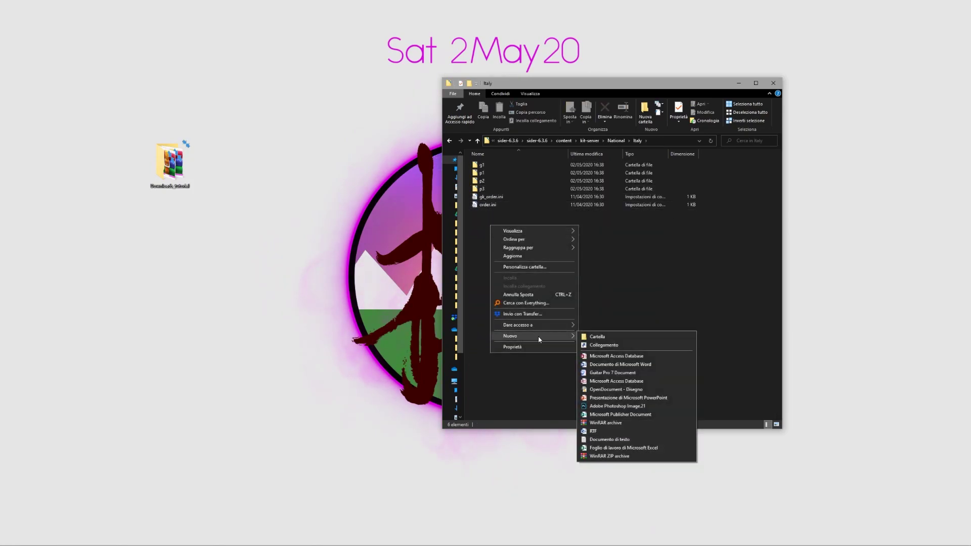
{"action": "left_click", "coordinate": [592, 335]}
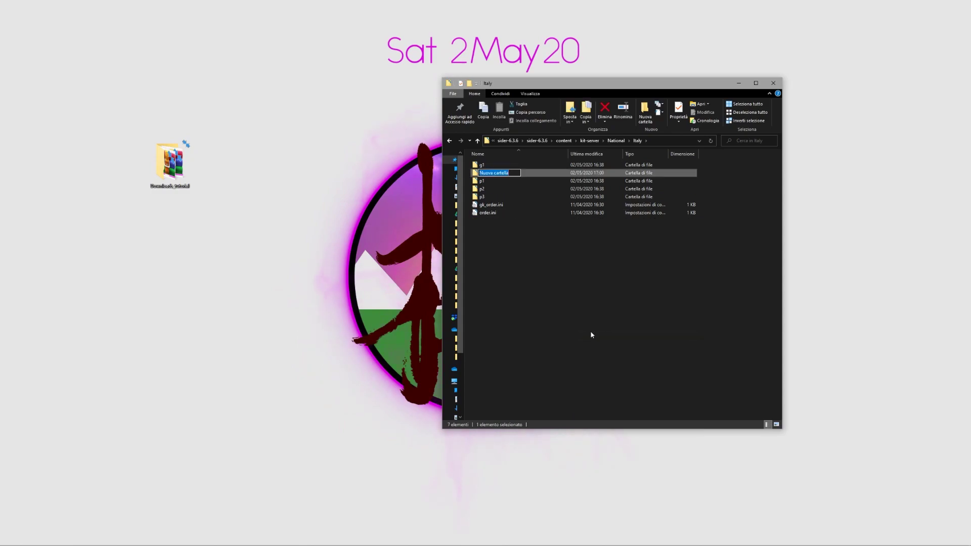
{"action": "type", "text": "p4"}
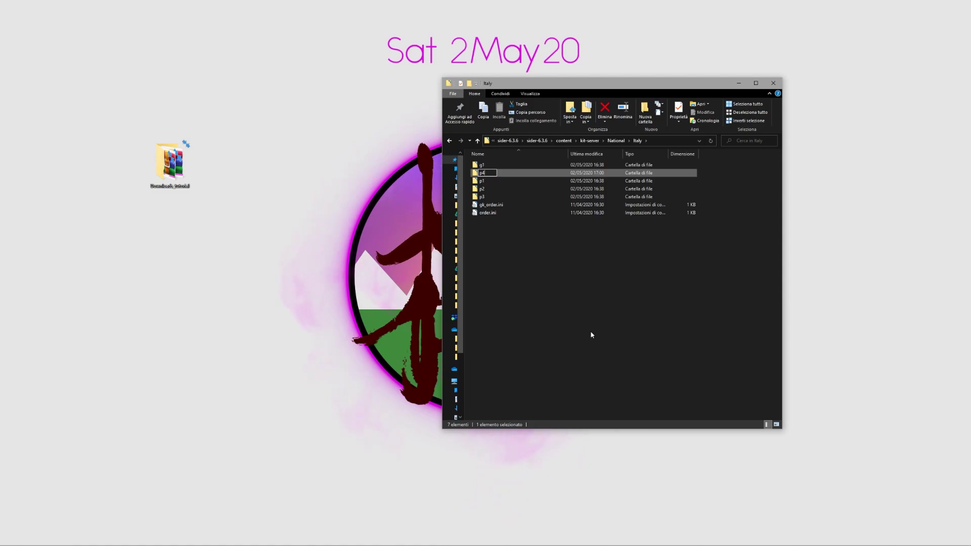
{"action": "type", "text": "_tutorial"}
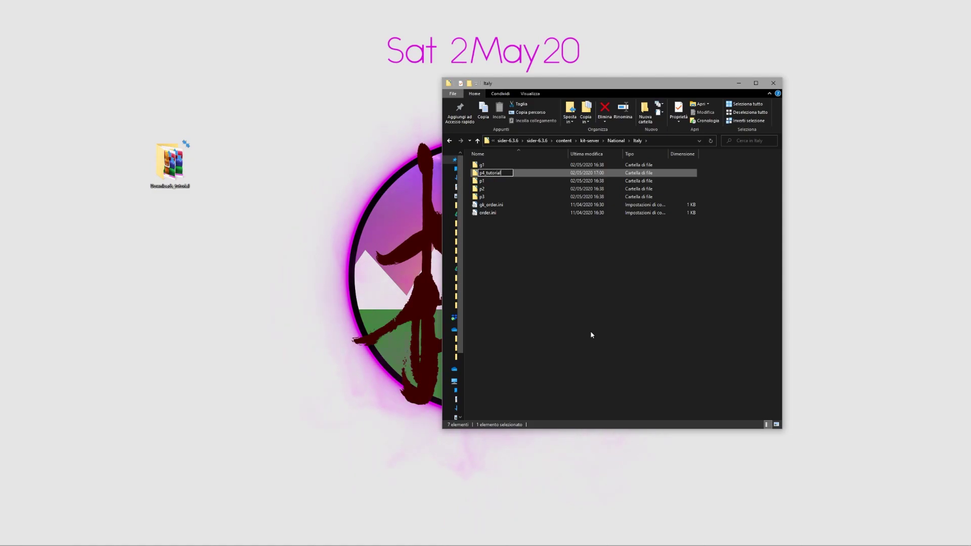
{"action": "key", "text": "Return"}
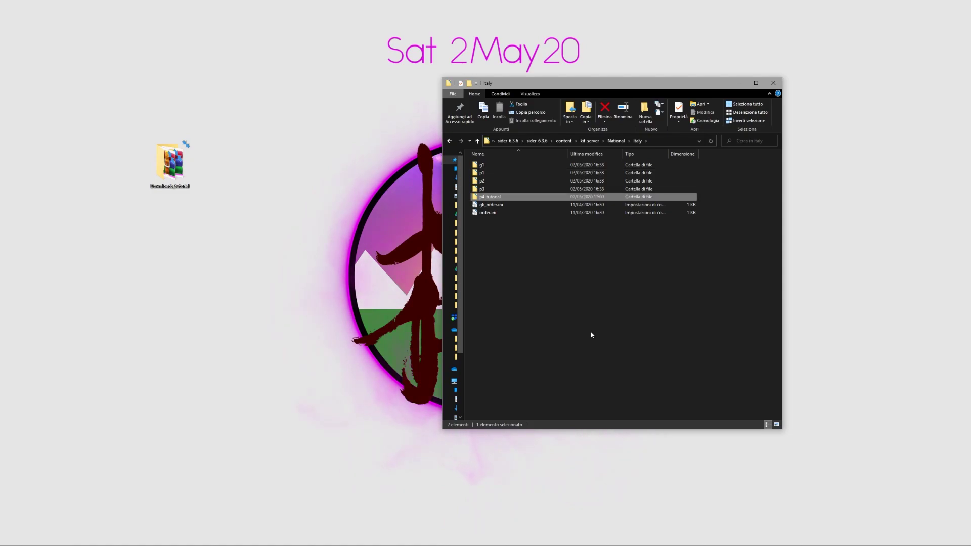
Open Italy's order.ini in Notepad and check the p4_tutorial folder name
{"action": "double_click", "coordinate": [487, 213]}
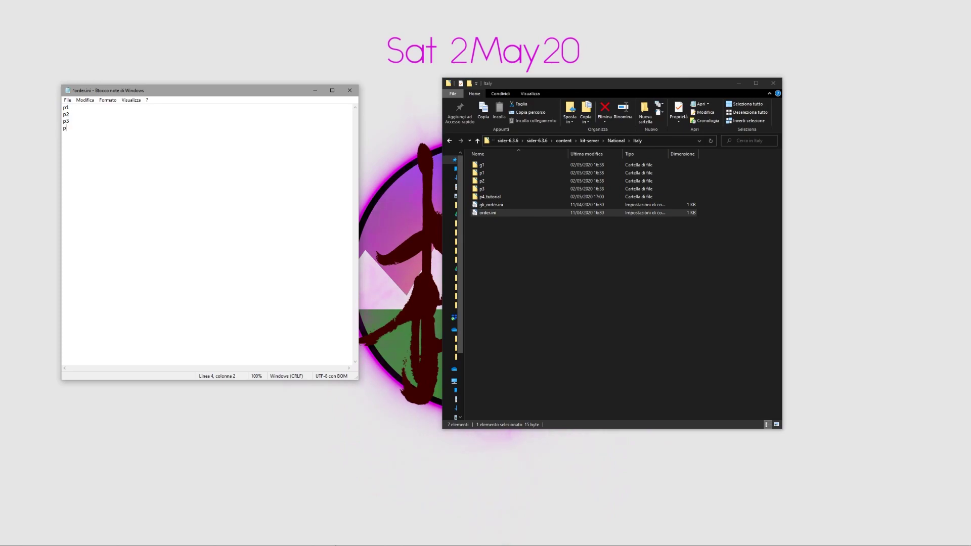
{"action": "left_click", "coordinate": [497, 197]}
{"action": "key", "text": "F2"}
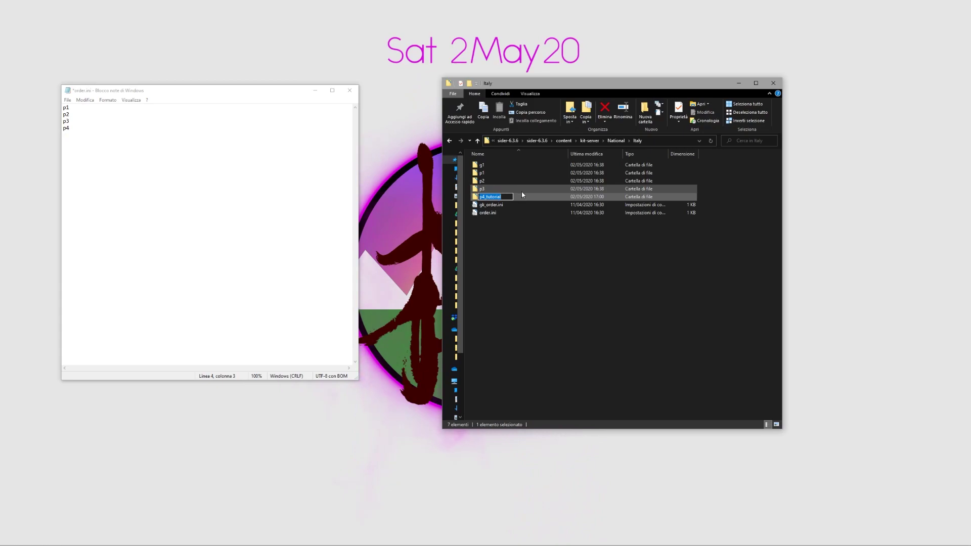
{"action": "key", "text": "Return"}
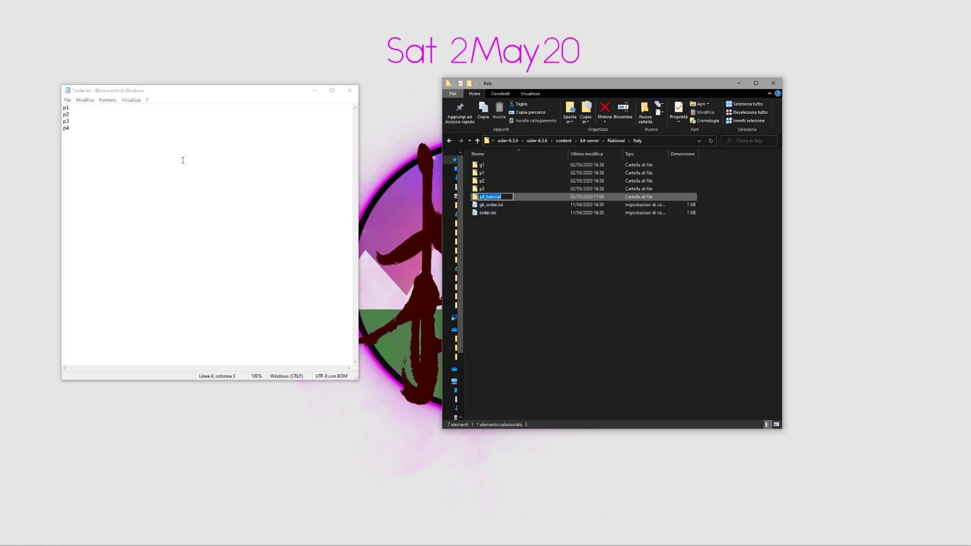
Save order.ini with p4_tutorial as the fourth entry and close Notepad
{"action": "left_click", "coordinate": [81, 139]}
{"action": "left_click_drag", "start_coordinate": [69, 128], "coordinate": [61, 126]}
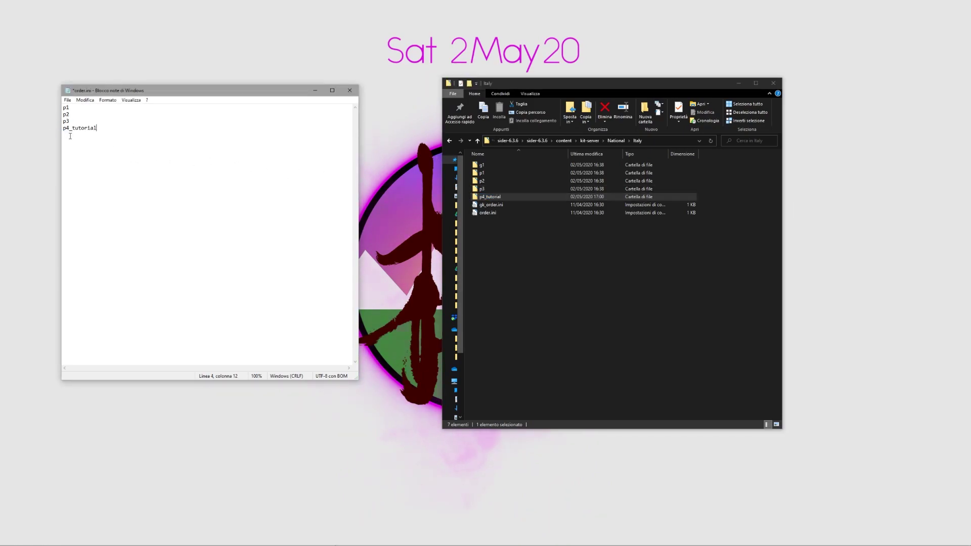
{"action": "left_click", "coordinate": [67, 101]}
{"action": "left_click", "coordinate": [81, 134]}
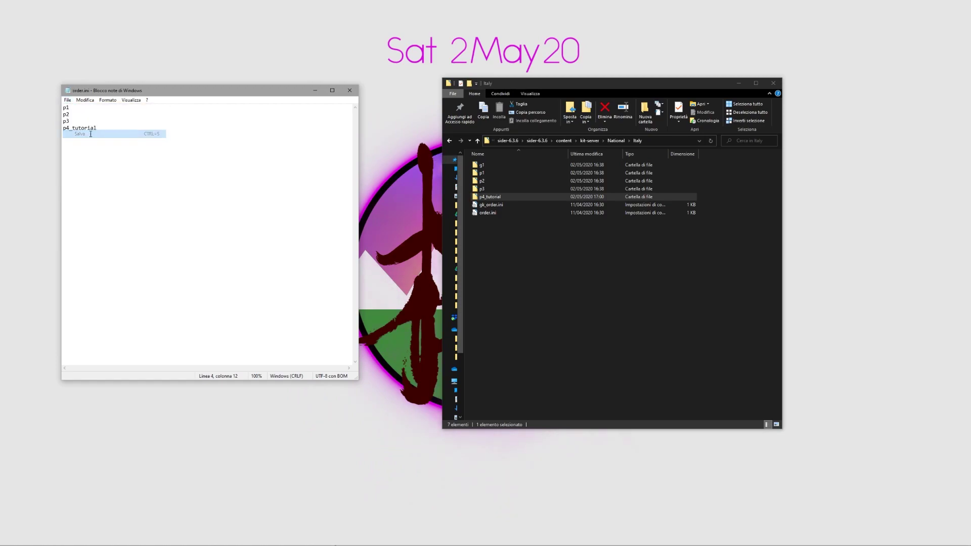
{"action": "left_click", "coordinate": [349, 91]}
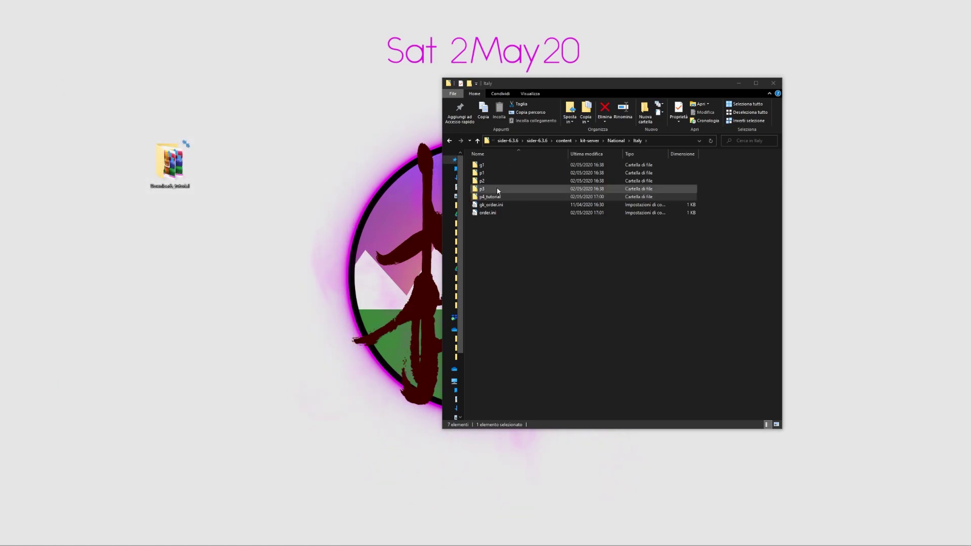
Look inside the p3 kit folder, then go back to Italy
{"action": "left_click", "coordinate": [497, 189]}
{"action": "double_click", "coordinate": [497, 189]}
{"action": "left_click", "coordinate": [508, 167]}
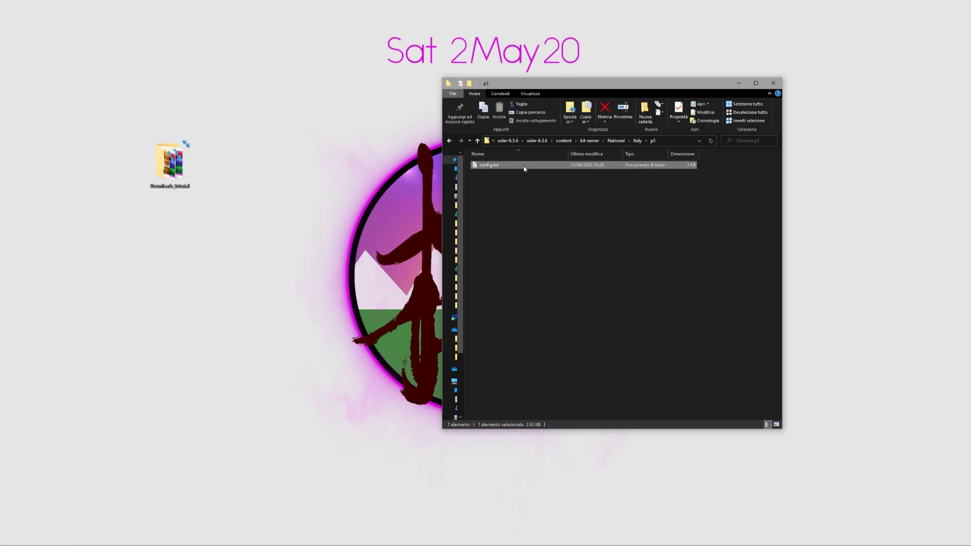
{"action": "left_click", "coordinate": [448, 141]}
Open p4_tutorial's config.txt in Notepad and scroll down to the UniColor lines
{"action": "double_click", "coordinate": [488, 192]}
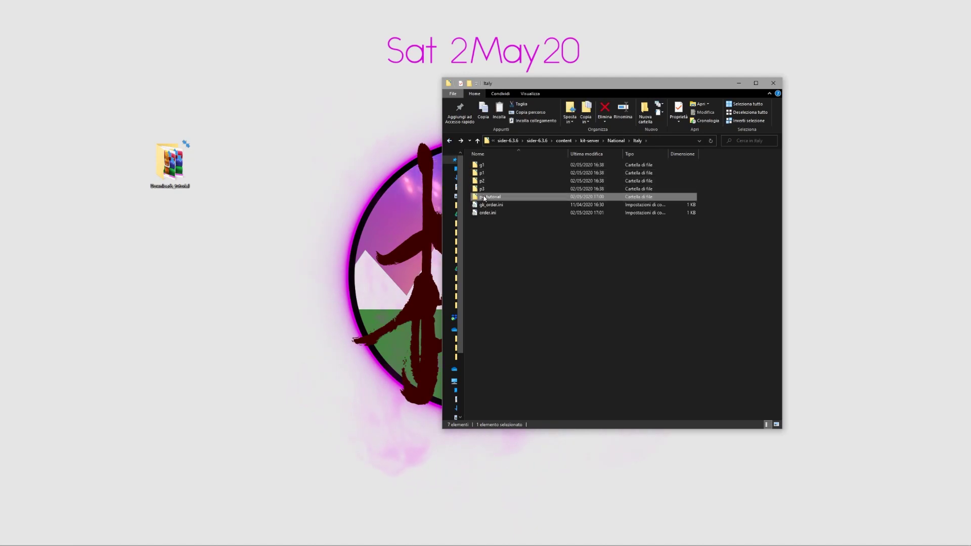
{"action": "left_click", "coordinate": [498, 165]}
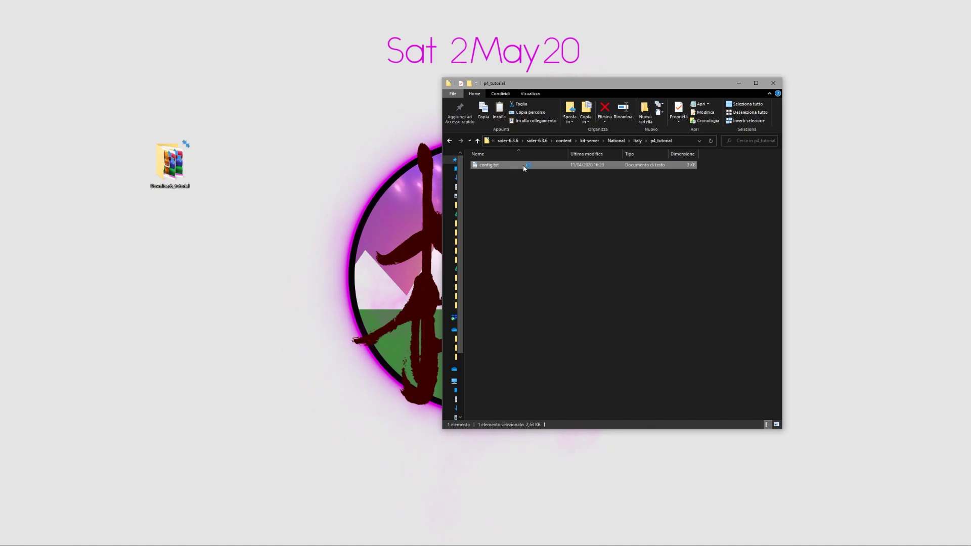
{"action": "key", "text": "Return"}
{"action": "scroll", "coordinate": [287, 244], "scroll_direction": "down", "scroll_amount": 8}
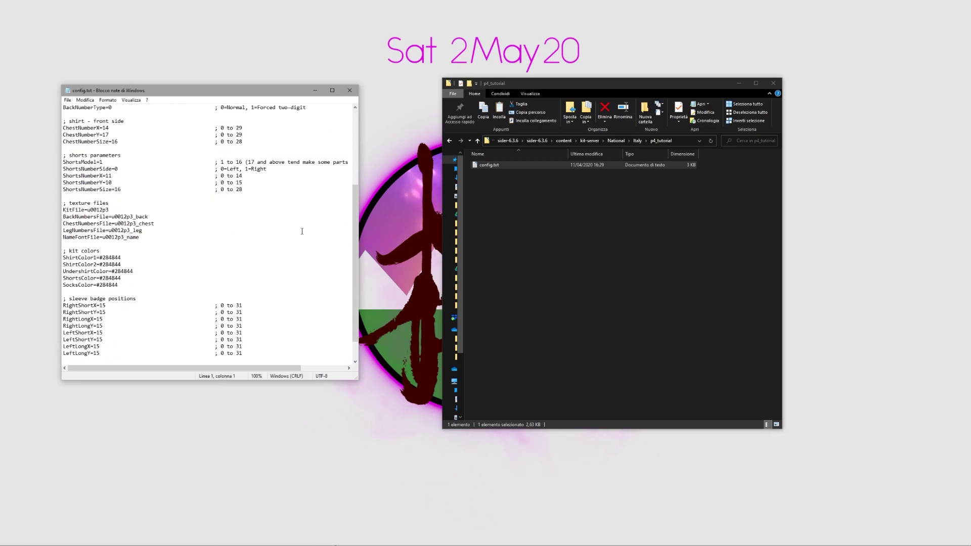
{"action": "scroll", "coordinate": [287, 244], "scroll_direction": "up", "scroll_amount": 2}
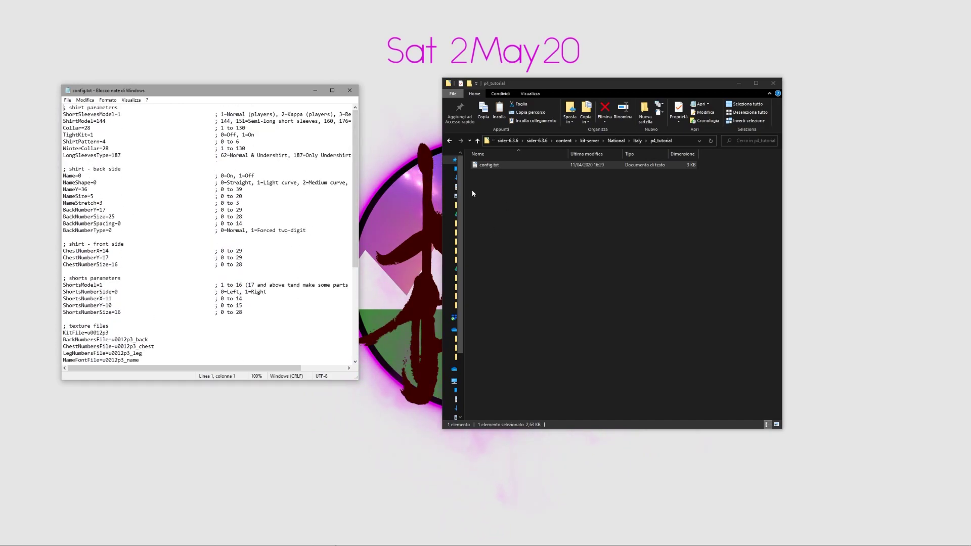
{"action": "scroll", "coordinate": [207, 233], "scroll_direction": "down", "scroll_amount": 6}
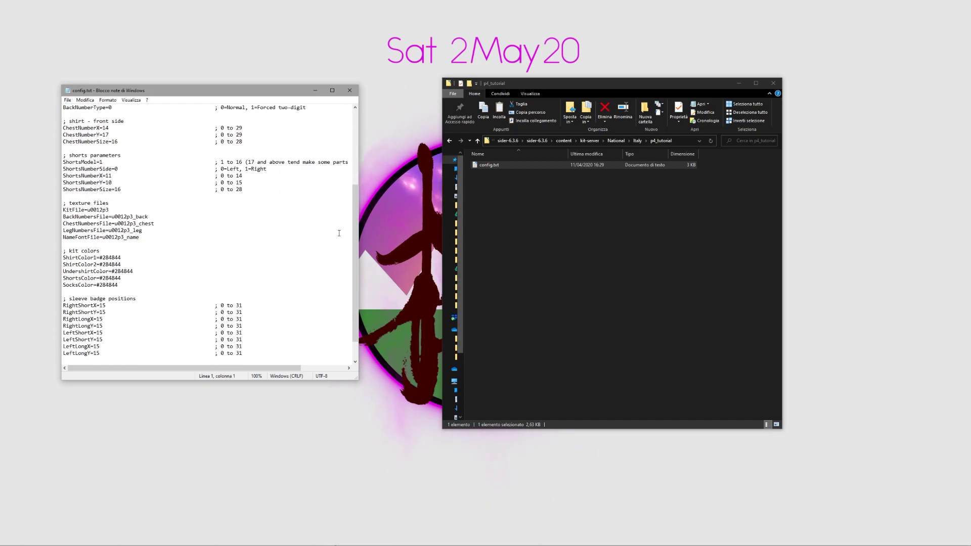
{"action": "scroll", "coordinate": [288, 278], "scroll_direction": "down", "scroll_amount": 2}
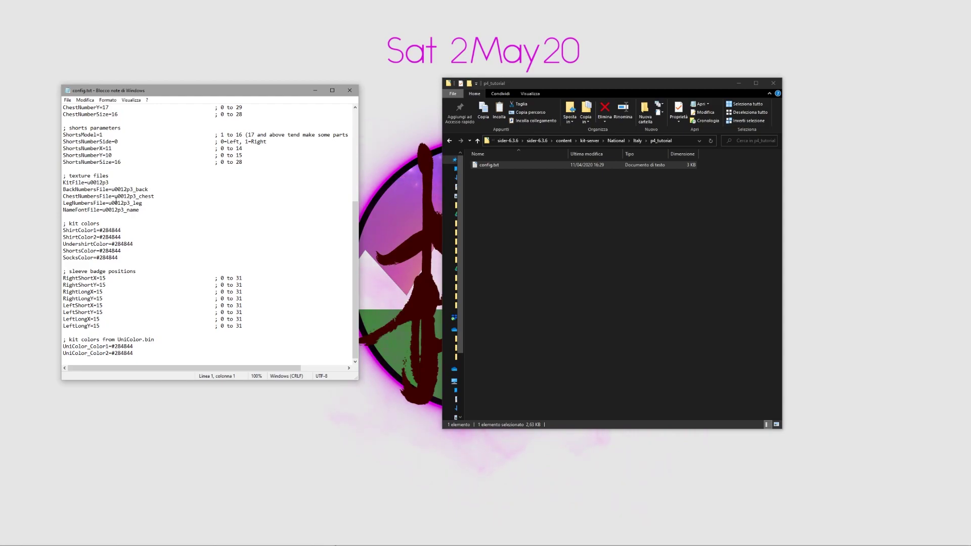
Go back up from the Italy folder to Downloads_tutorial
{"action": "left_click", "coordinate": [636, 140]}
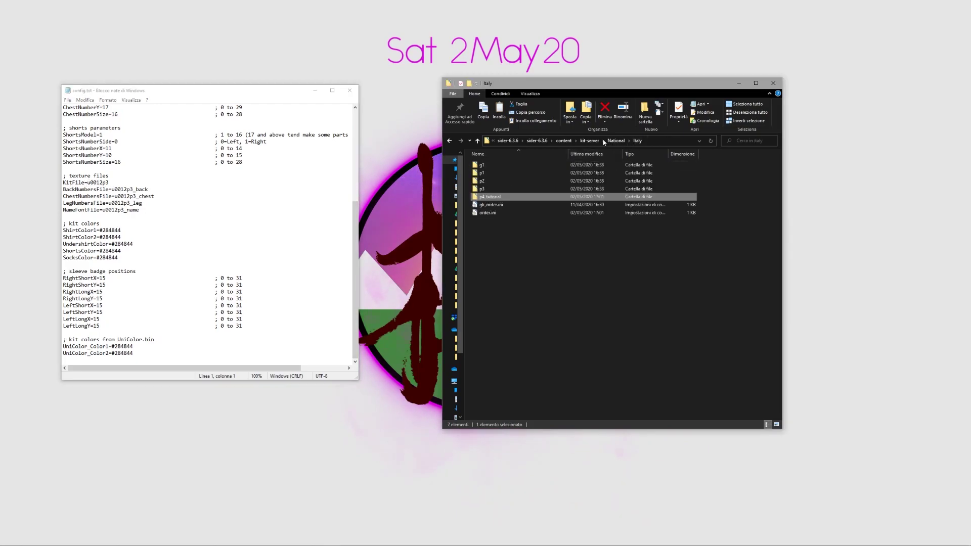
{"action": "left_click", "coordinate": [559, 141]}
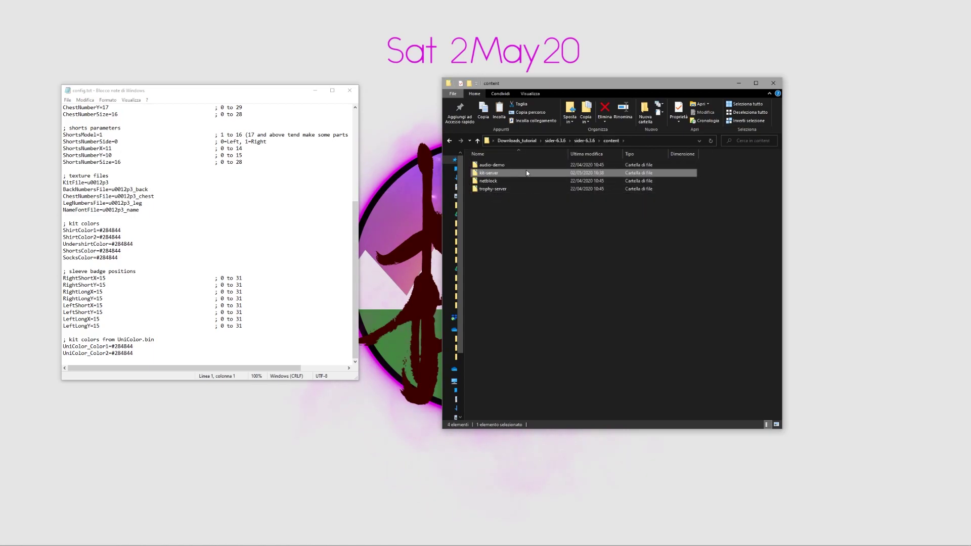
{"action": "left_click", "coordinate": [517, 140]}
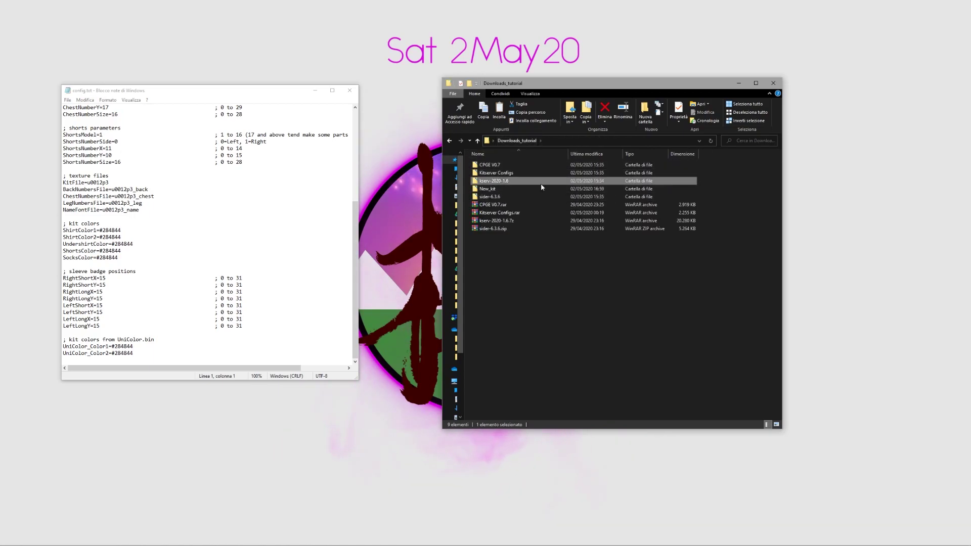
{"action": "left_click", "coordinate": [514, 183]}
Paste the four Ftex files into sider-6.3.6's content > kit-server > National > Italy > p4_tutorial
{"action": "double_click", "coordinate": [506, 197]}
{"action": "double_click", "coordinate": [503, 165]}
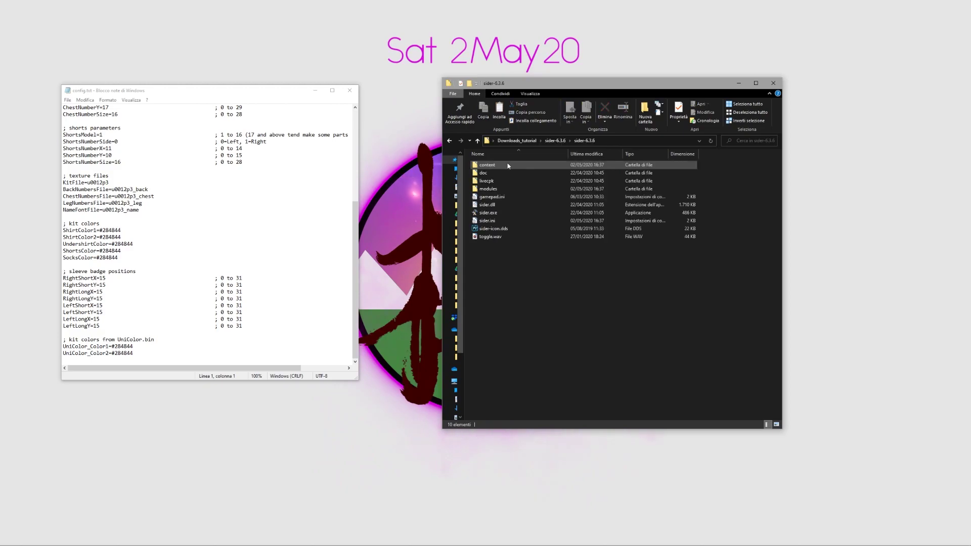
{"action": "double_click", "coordinate": [498, 181]}
{"action": "double_click", "coordinate": [496, 172]}
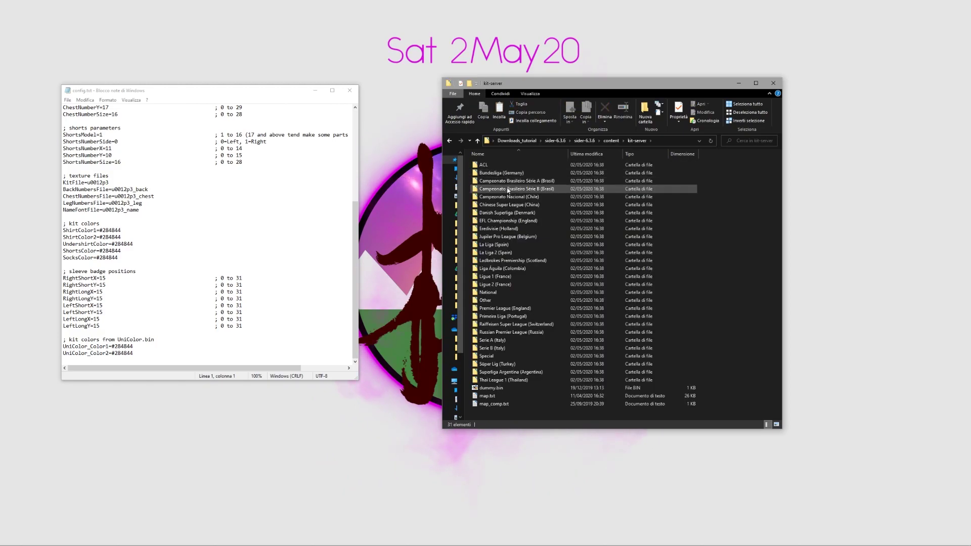
{"action": "double_click", "coordinate": [493, 292]}
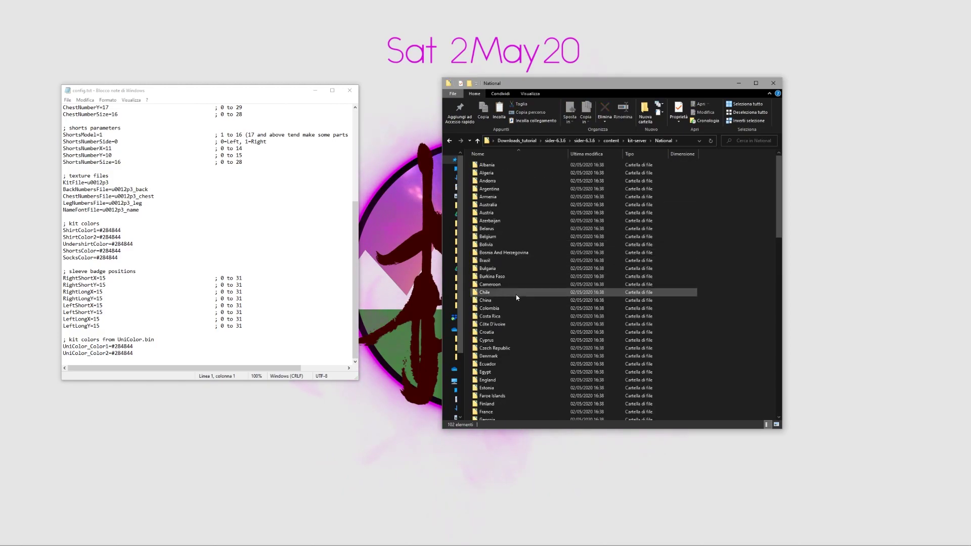
{"action": "scroll", "coordinate": [518, 329], "scroll_direction": "down", "scroll_amount": 6}
{"action": "double_click", "coordinate": [516, 383]}
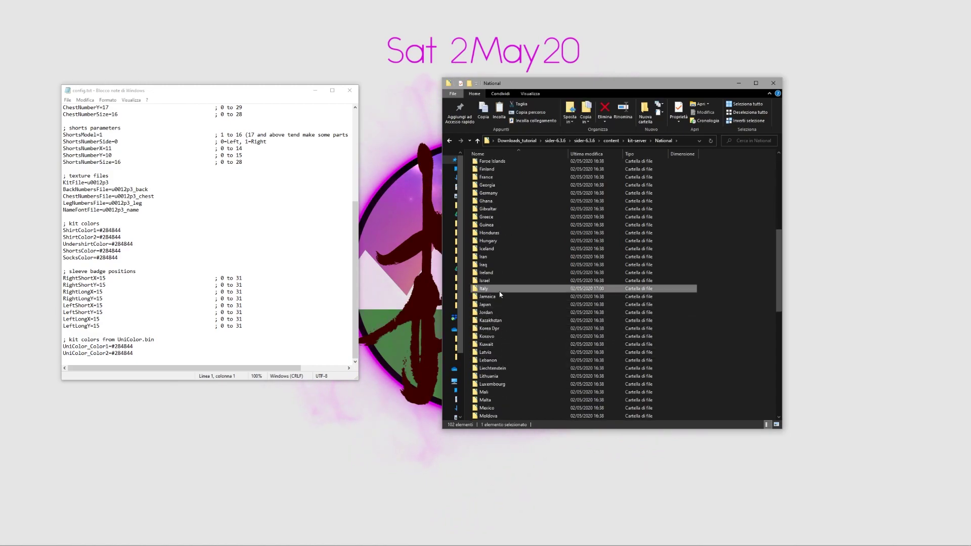
{"action": "double_click", "coordinate": [493, 196]}
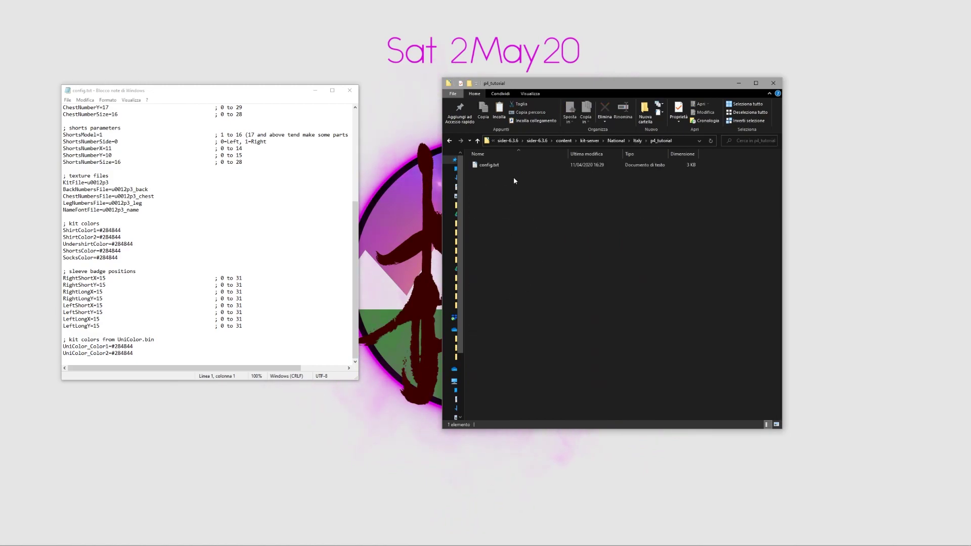
{"action": "key", "text": "ctrl+v"}
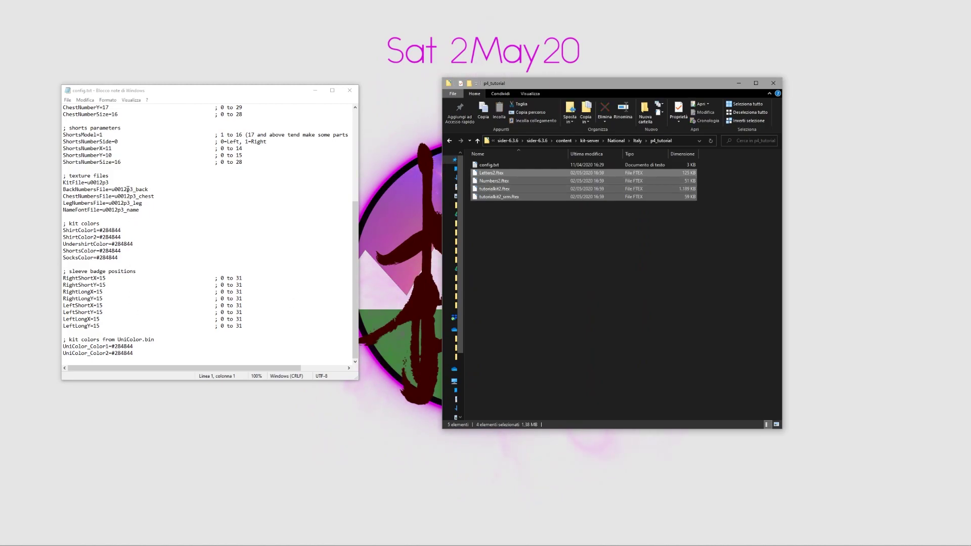
{"action": "left_click_drag", "start_coordinate": [91, 182], "coordinate": [95, 182]}
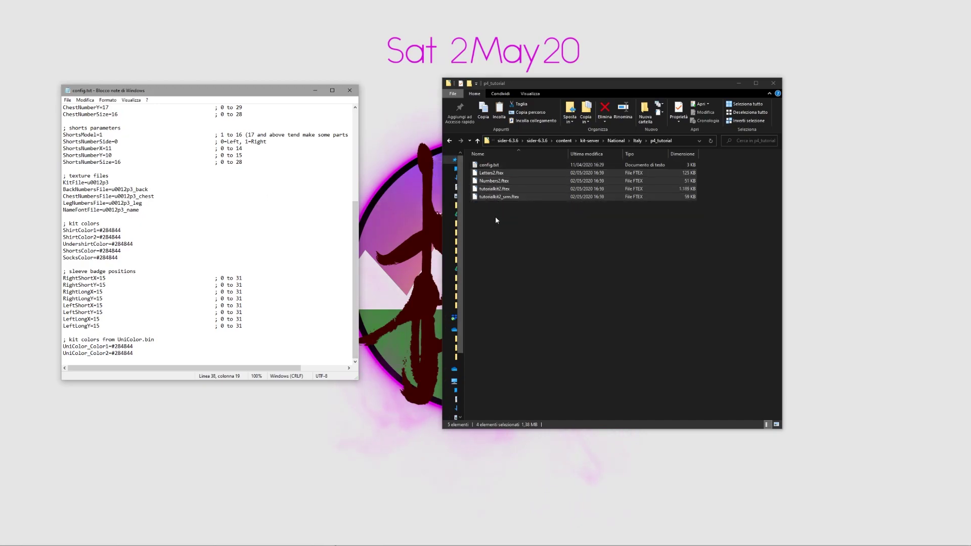
Replace u0012p3 after KitFile= with the tutorialkit2 file name
{"action": "left_click", "coordinate": [508, 198]}
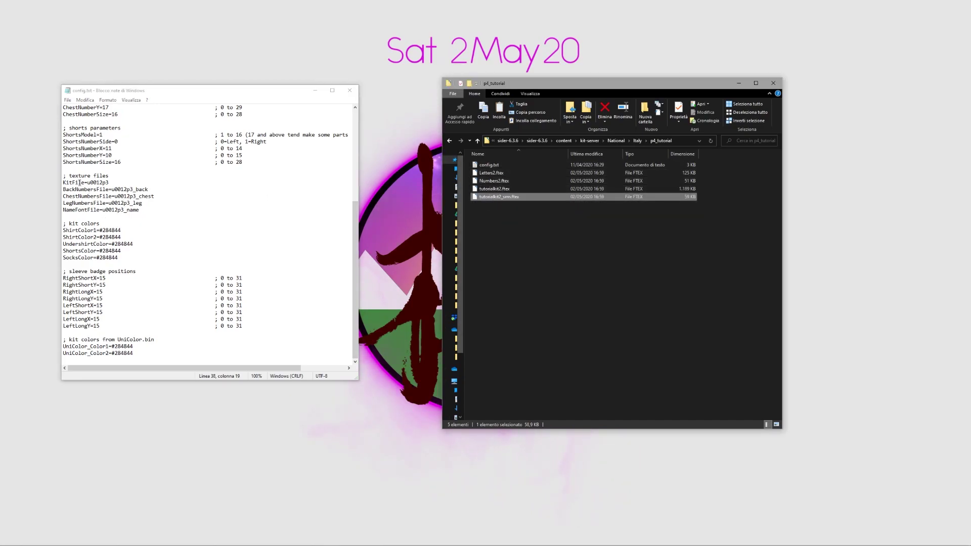
{"action": "left_click", "coordinate": [493, 189]}
{"action": "key", "text": "F2"}
{"action": "key", "text": "ctrl+c"}
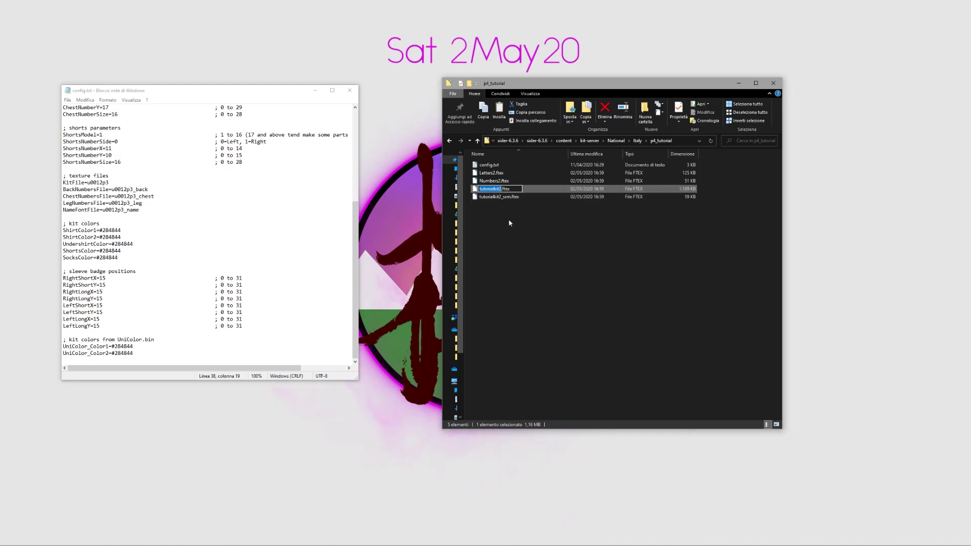
{"action": "double_click", "coordinate": [95, 183]}
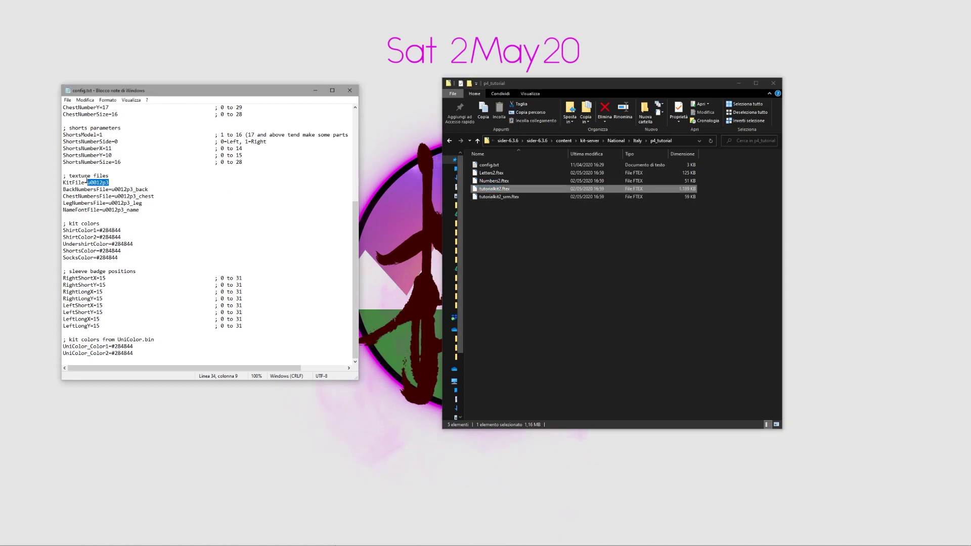
{"action": "key", "text": "ctrl+v"}
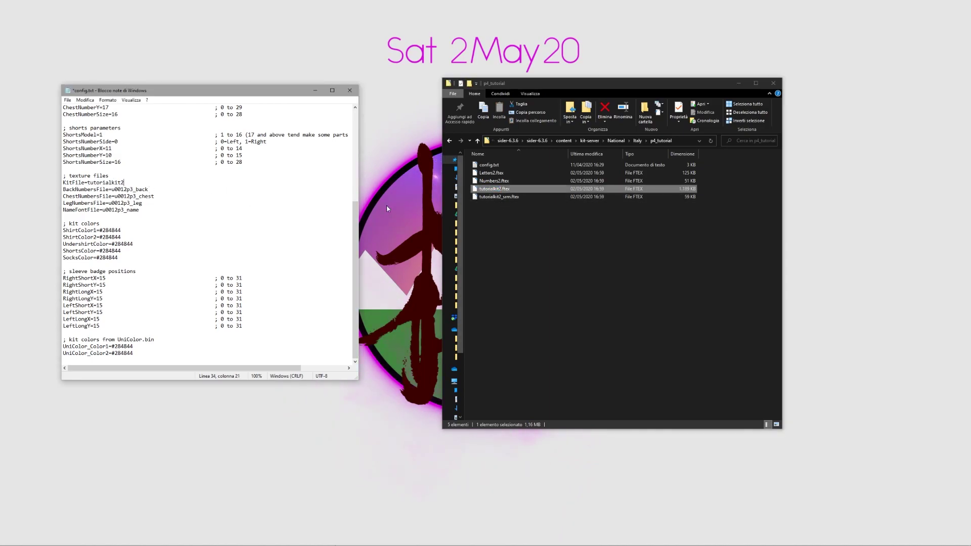
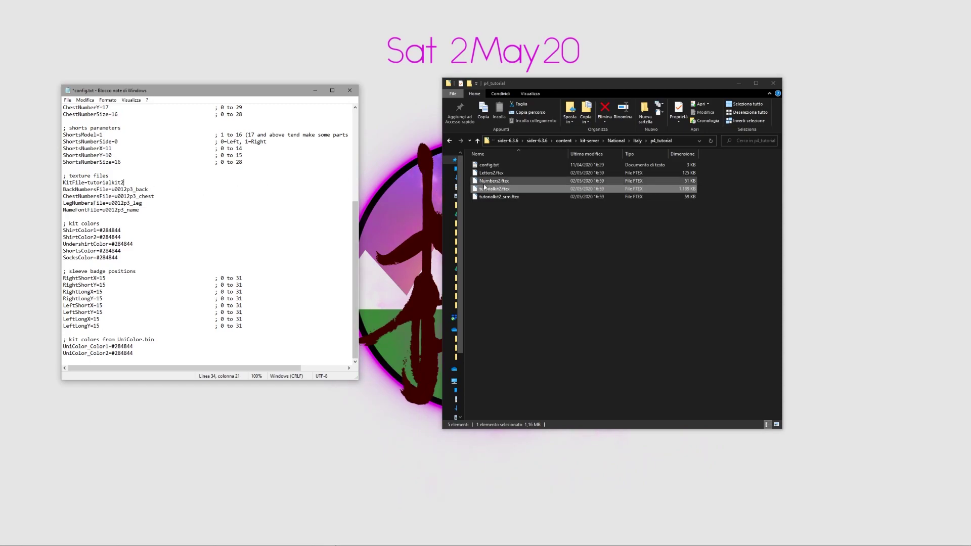
Set BackNumbersFile and LegNumbersFile in config.txt to Numbers2
{"action": "left_click", "coordinate": [493, 180]}
{"action": "key", "text": "F2"}
{"action": "key", "text": "ctrl+c"}
{"action": "mouse_move", "coordinate": [131, 190]}
{"action": "left_mouse_down"}
{"action": "mouse_move", "coordinate": [62, 190]}
{"action": "mouse_move", "coordinate": [150, 189]}
{"action": "left_mouse_up"}
{"action": "left_click", "coordinate": [118, 189]}
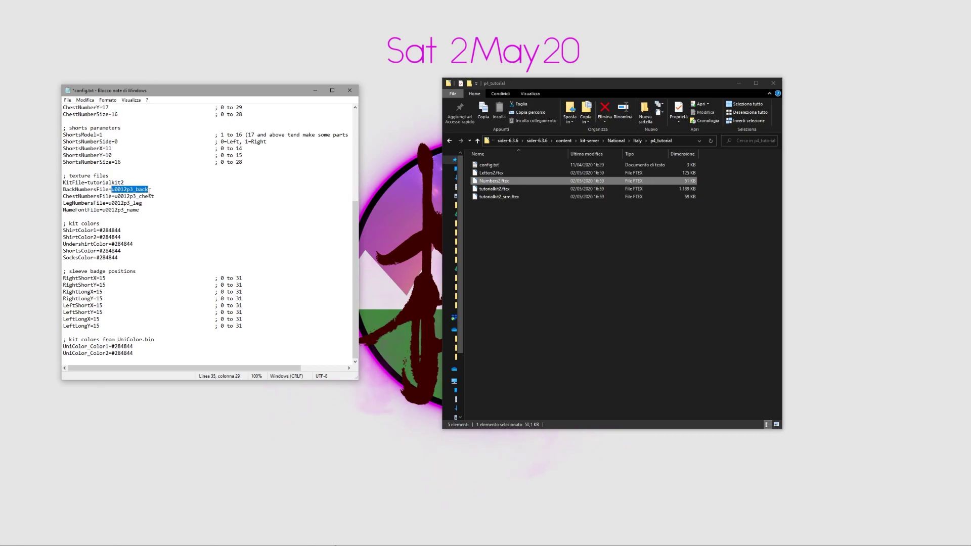
{"action": "key", "text": "ctrl+v"}
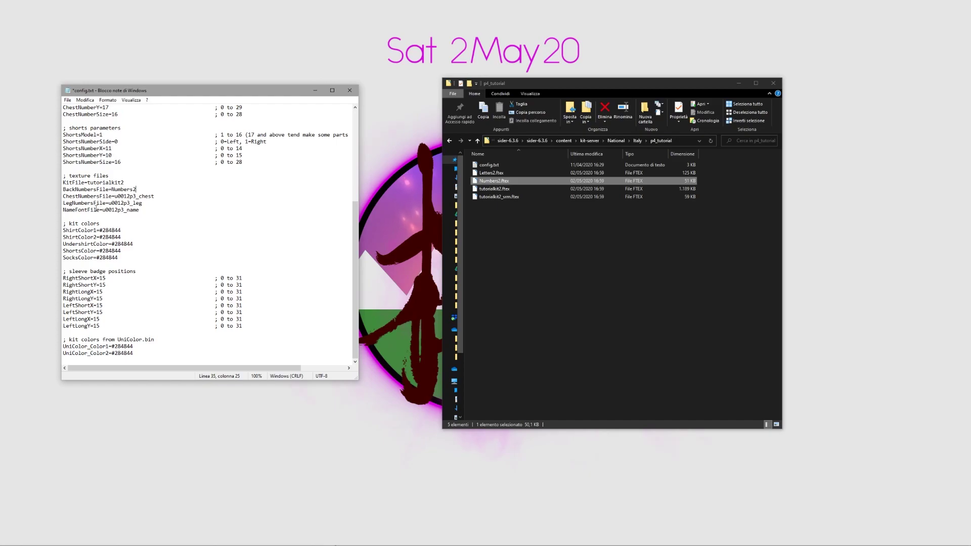
{"action": "mouse_move", "coordinate": [109, 203]}
{"action": "left_mouse_down"}
{"action": "mouse_move", "coordinate": [151, 197]}
{"action": "mouse_move", "coordinate": [112, 196]}
{"action": "left_mouse_up"}
{"action": "key", "text": "ctrl+v"}
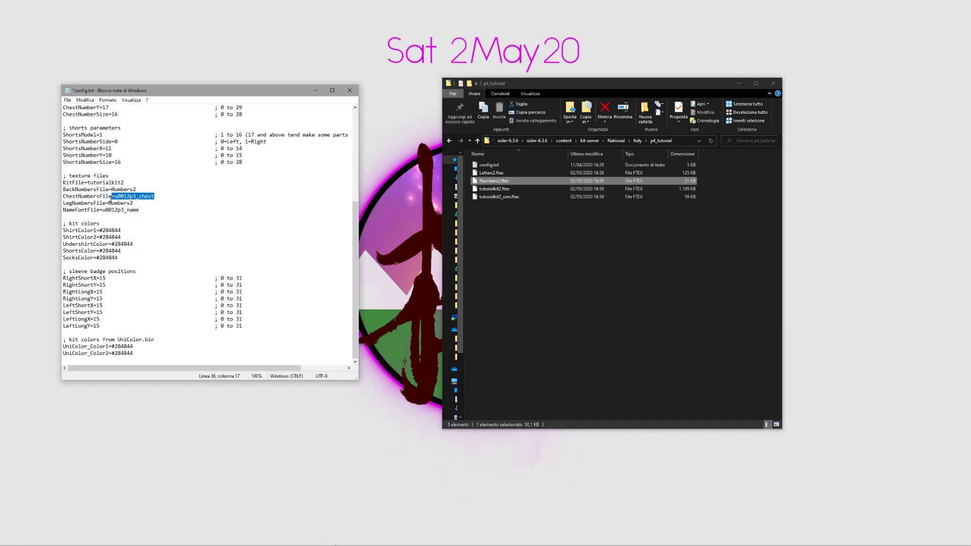
{"action": "type", "text": "="}
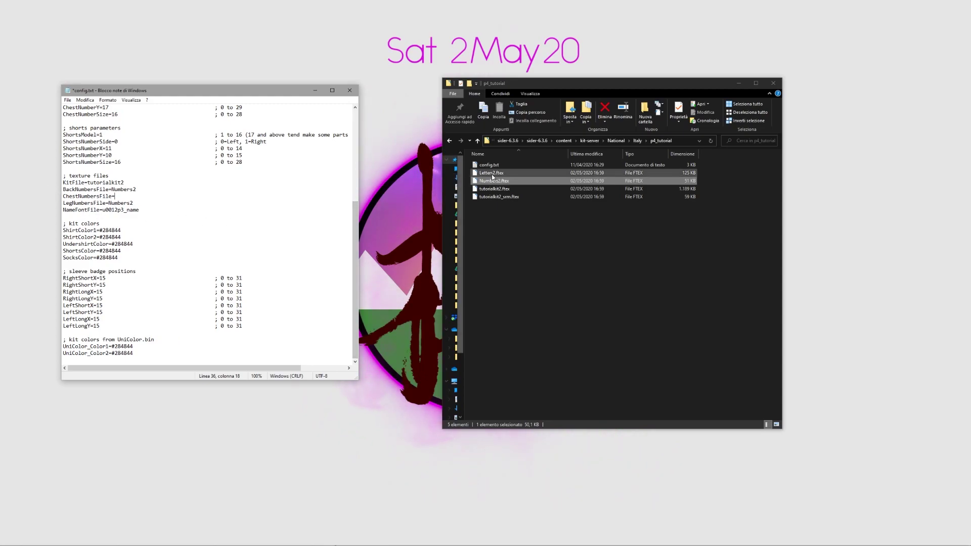
Set NameFontFile in config.txt to Letters2
{"action": "key", "text": "alt+Tab"}
{"action": "key", "text": "Up"}
{"action": "key", "text": "F2"}
{"action": "key", "text": "ctrl+c"}
{"action": "double_click", "coordinate": [106, 209]}
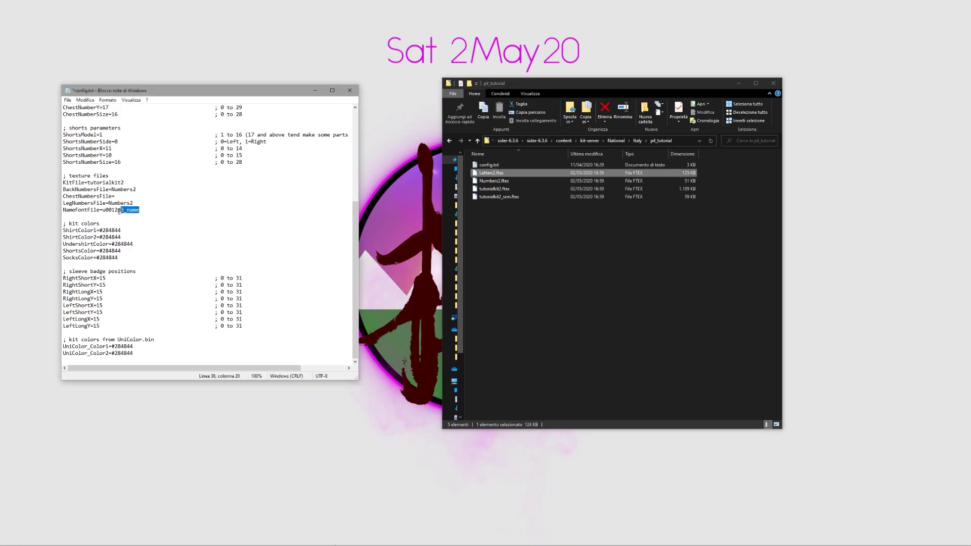
{"action": "key", "text": "ctrl+v"}
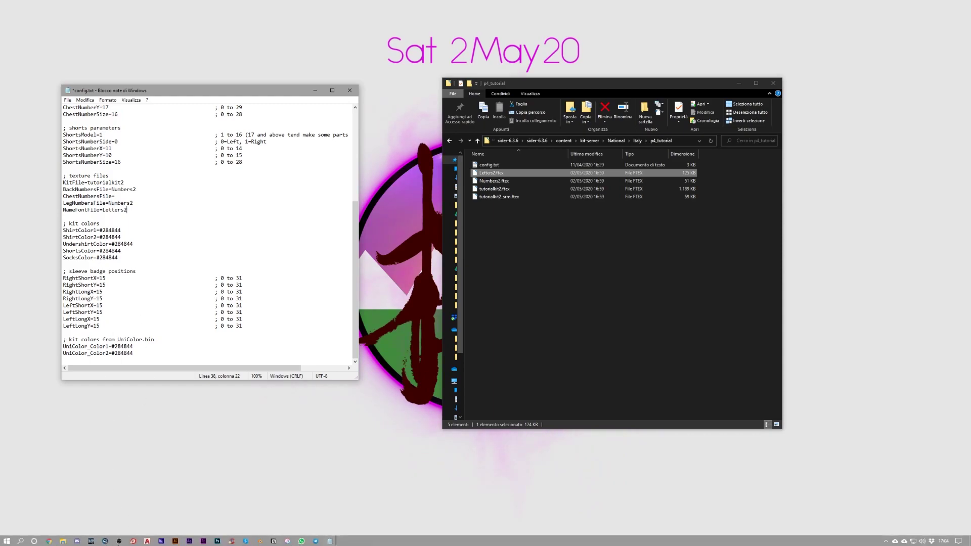
Eyedrop the white dedede from the Angeli_kit.psd sleeve into ShirtColor1 and UniColor_Color1
{"action": "left_click", "coordinate": [217, 540]}
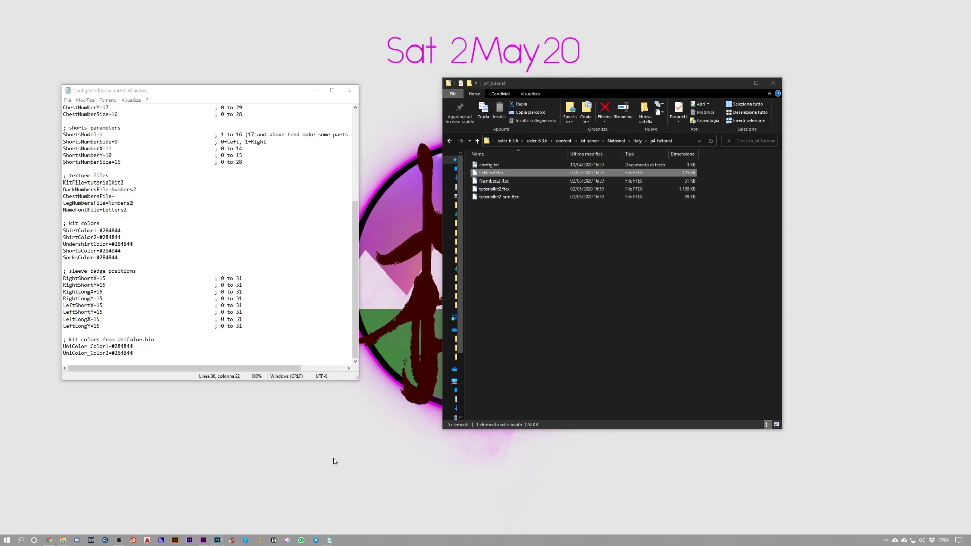
{"action": "key", "text": "super+Down"}
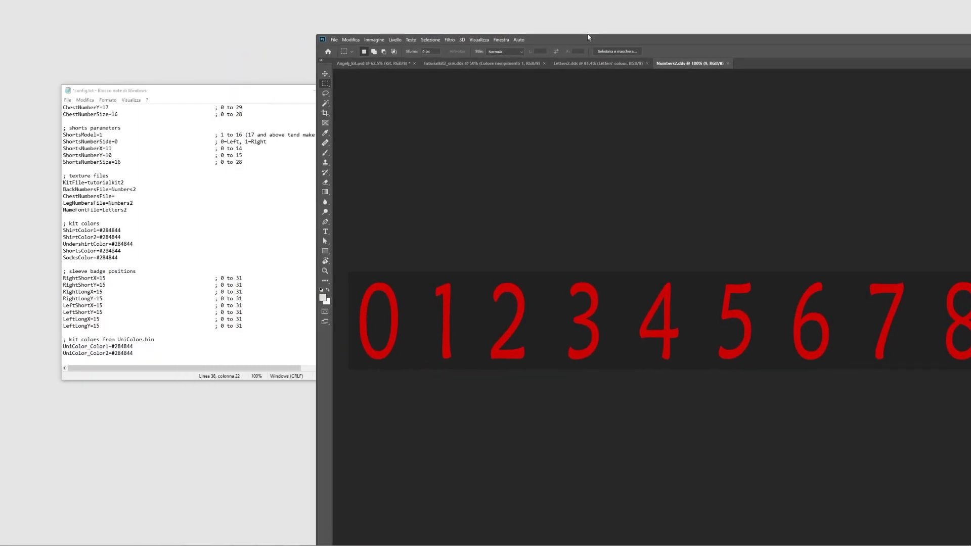
{"action": "left_click", "coordinate": [371, 62]}
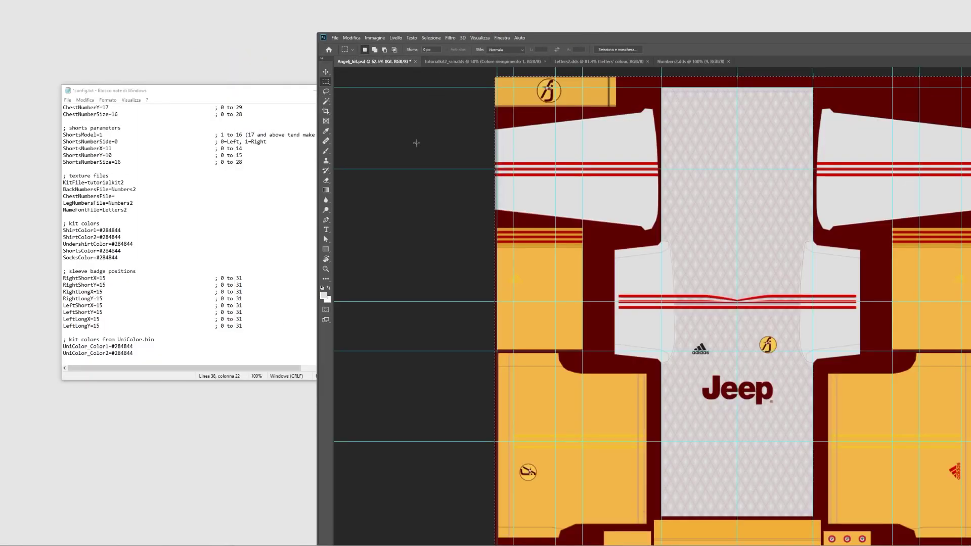
{"action": "left_click", "coordinate": [326, 131]}
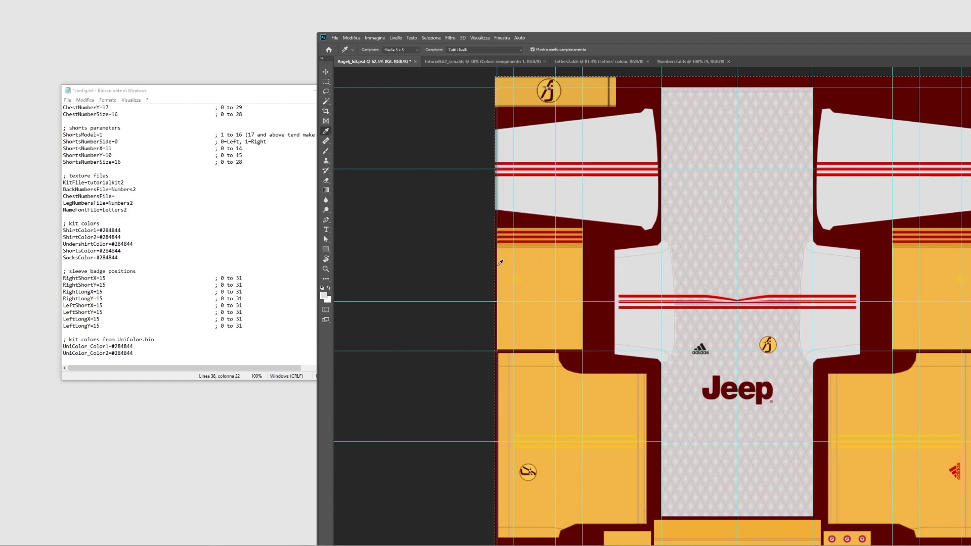
{"action": "left_click", "coordinate": [644, 320]}
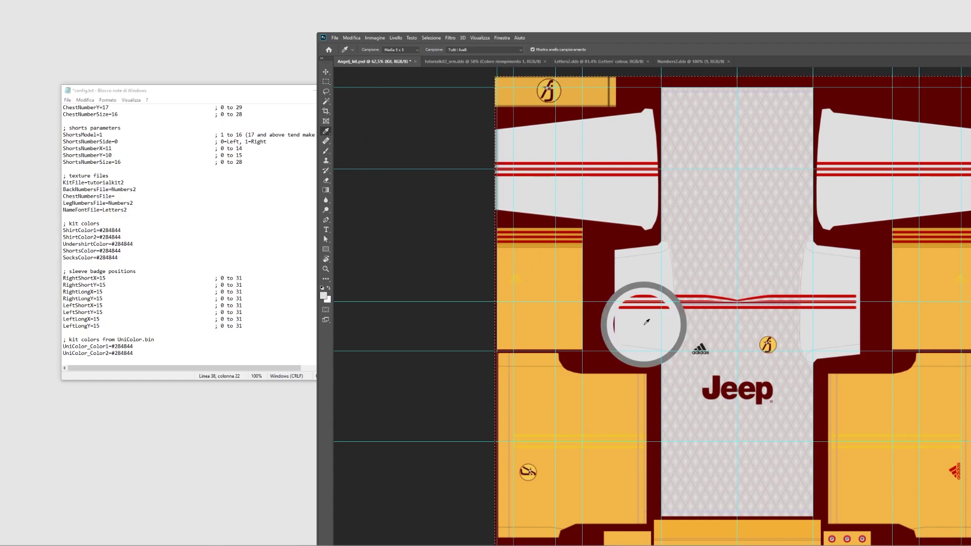
{"action": "left_click", "coordinate": [324, 295]}
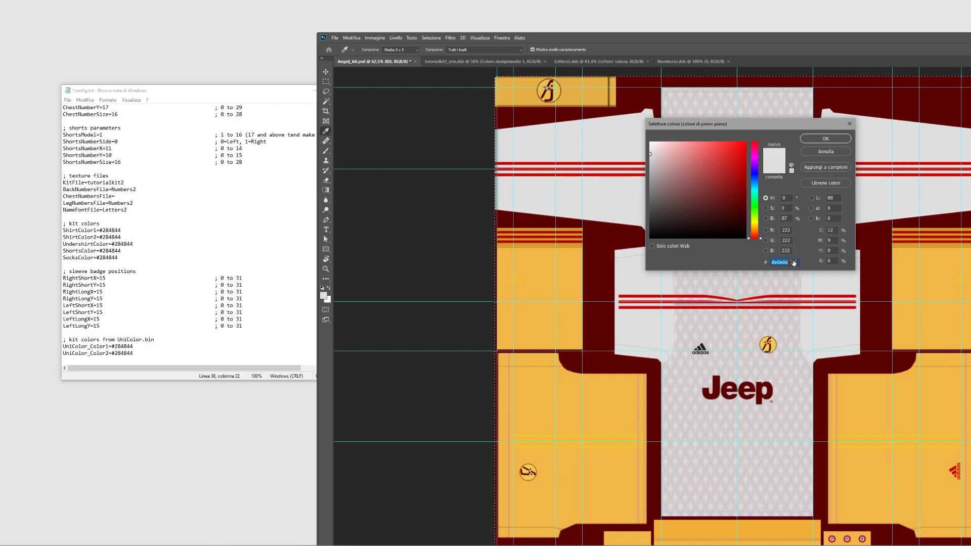
{"action": "mouse_move", "coordinate": [121, 230]}
{"action": "left_mouse_down"}
{"action": "mouse_move", "coordinate": [63, 230]}
{"action": "mouse_move", "coordinate": [103, 230]}
{"action": "left_mouse_up"}
{"action": "key", "text": "ctrl+v"}
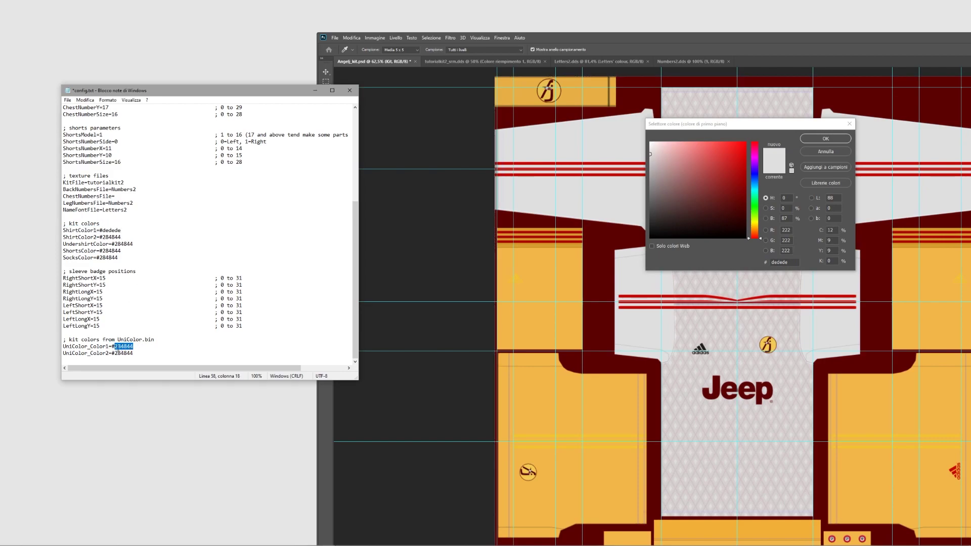
{"action": "key", "text": "ctrl+v"}
Sample the shorts yellow f2b749 and paste it into ShortsColor and SocksColor
{"action": "left_click", "coordinate": [557, 264]}
{"action": "left_click", "coordinate": [511, 246]}
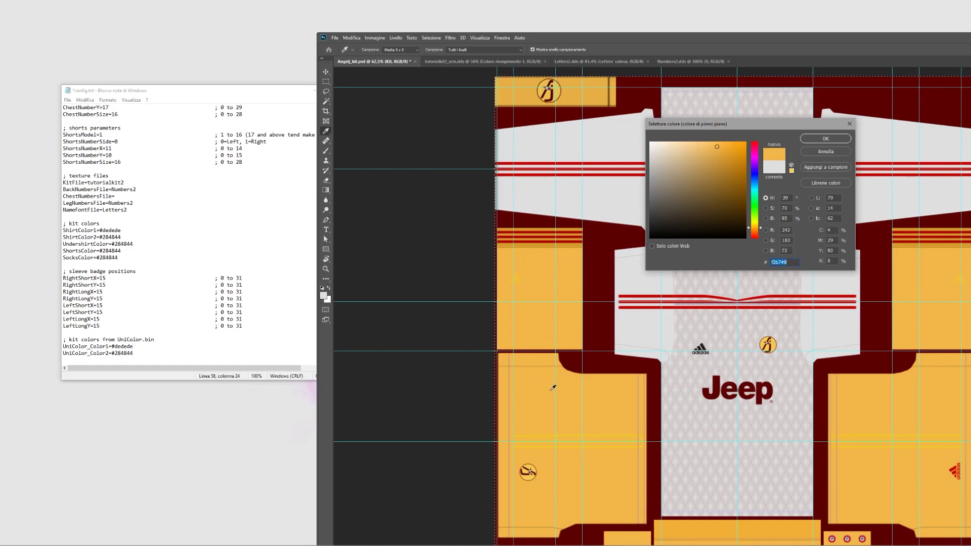
{"action": "left_click", "coordinate": [781, 261]}
{"action": "left_click", "coordinate": [128, 244]}
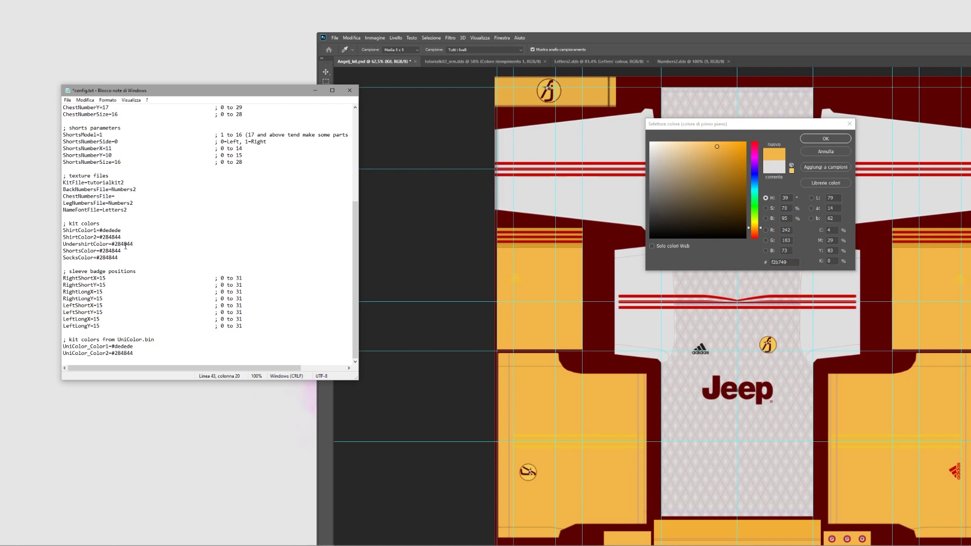
{"action": "left_click_drag", "start_coordinate": [122, 251], "coordinate": [112, 251]}
{"action": "key", "text": "ctrl+v"}
{"action": "key", "text": "ctrl+v"}
{"action": "mouse_move", "coordinate": [122, 230]}
{"action": "left_mouse_down"}
{"action": "mouse_move", "coordinate": [66, 244]}
{"action": "mouse_move", "coordinate": [116, 244]}
{"action": "left_mouse_up"}
{"action": "key", "text": "ctrl+v"}
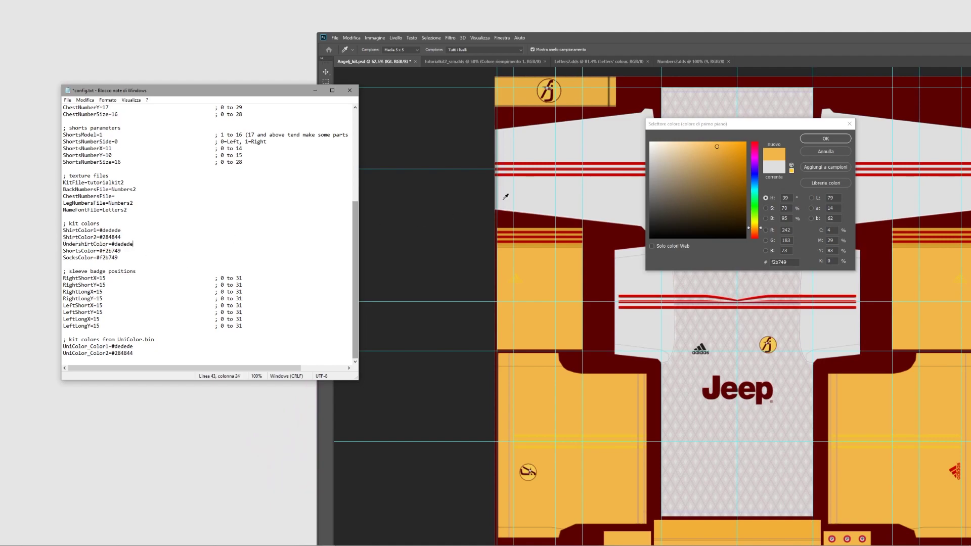
Sample the stripe red cd2726 and paste it into ShirtColor2 and UniColor_Color2
{"action": "left_click", "coordinate": [629, 295]}
{"action": "left_click", "coordinate": [629, 295]}
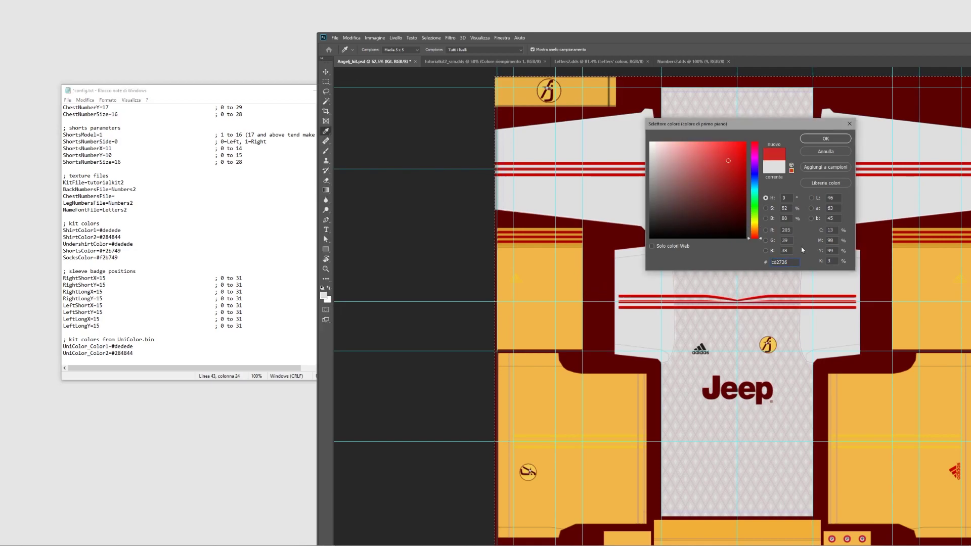
{"action": "left_click", "coordinate": [825, 139]}
{"action": "left_click_drag", "start_coordinate": [121, 237], "coordinate": [103, 237]}
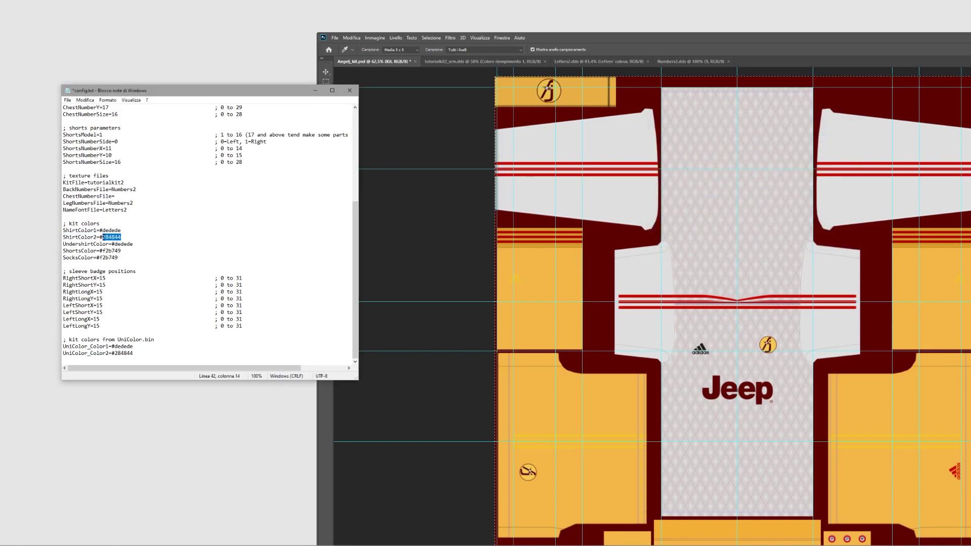
{"action": "key", "text": "ctrl+v"}
{"action": "left_click_drag", "start_coordinate": [115, 354], "coordinate": [134, 353]}
{"action": "key", "text": "ctrl+v"}
Change UniColor_Color2 to f2b749, then save and close config.txt
{"action": "left_click_drag", "start_coordinate": [122, 250], "coordinate": [103, 251]}
{"action": "left_click_drag", "start_coordinate": [137, 353], "coordinate": [115, 352]}
{"action": "key", "text": "ctrl+v"}
{"action": "key", "text": "ctrl+s"}
{"action": "left_click", "coordinate": [351, 90]}
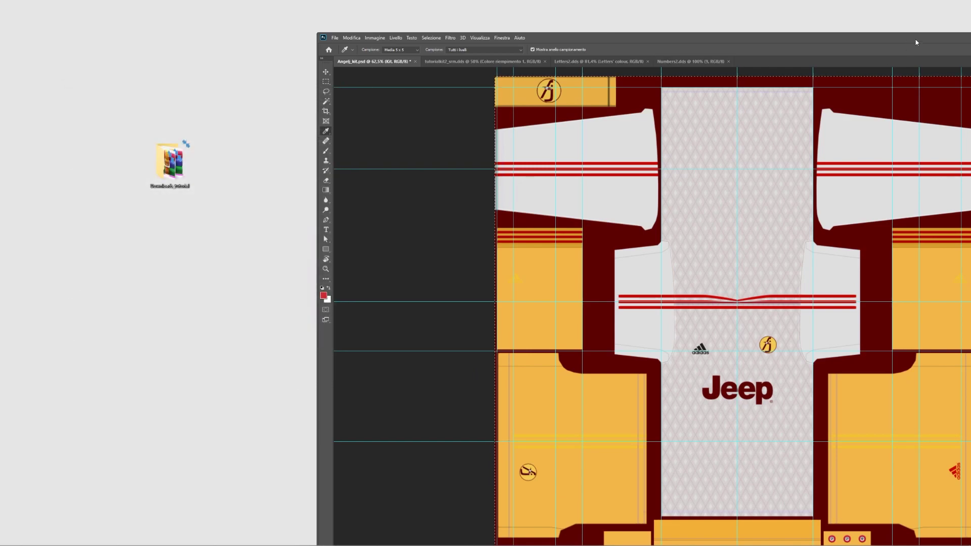
Launch sider.exe from Downloads_tutorial > sider-6.3.6 > sider-6.3.6
{"action": "double_click", "coordinate": [184, 181]}
{"action": "double_click", "coordinate": [508, 208]}
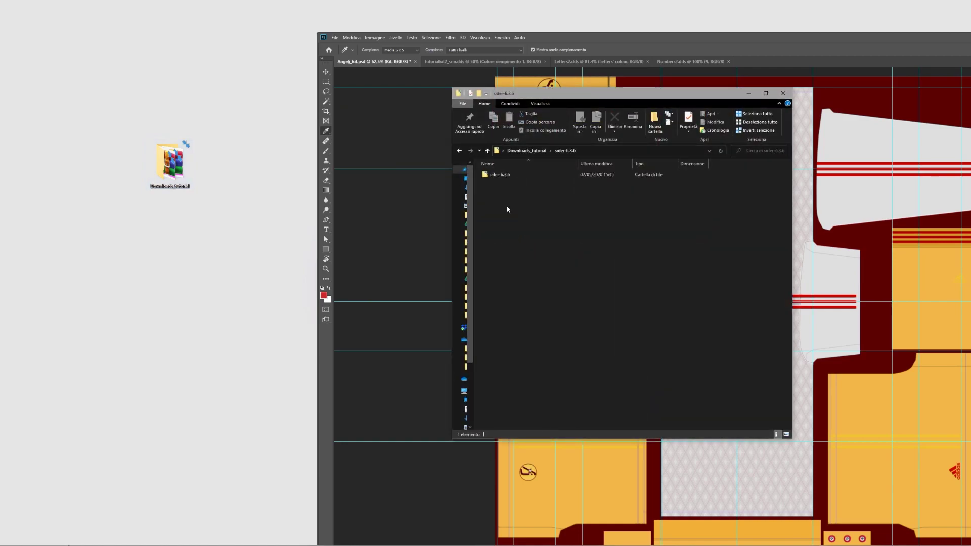
{"action": "double_click", "coordinate": [520, 177]}
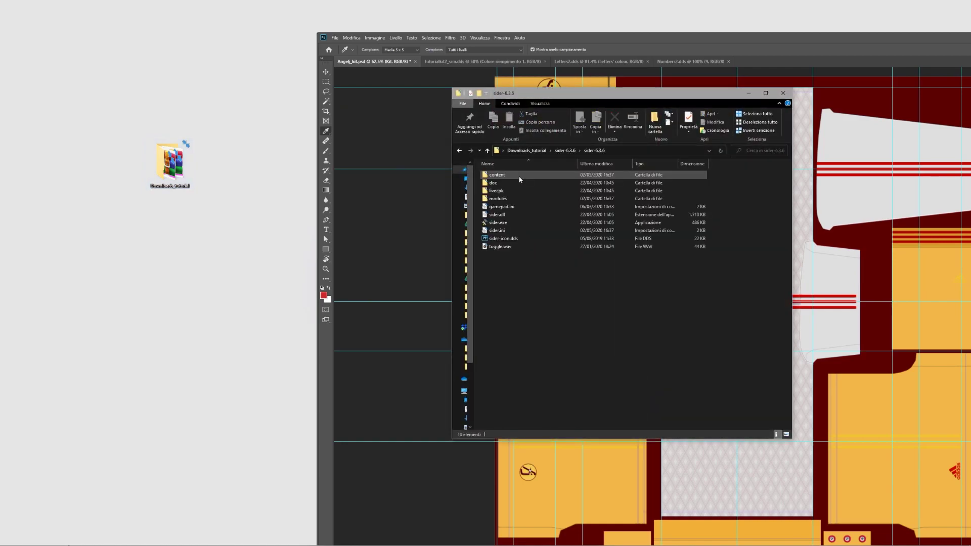
{"action": "double_click", "coordinate": [503, 223]}
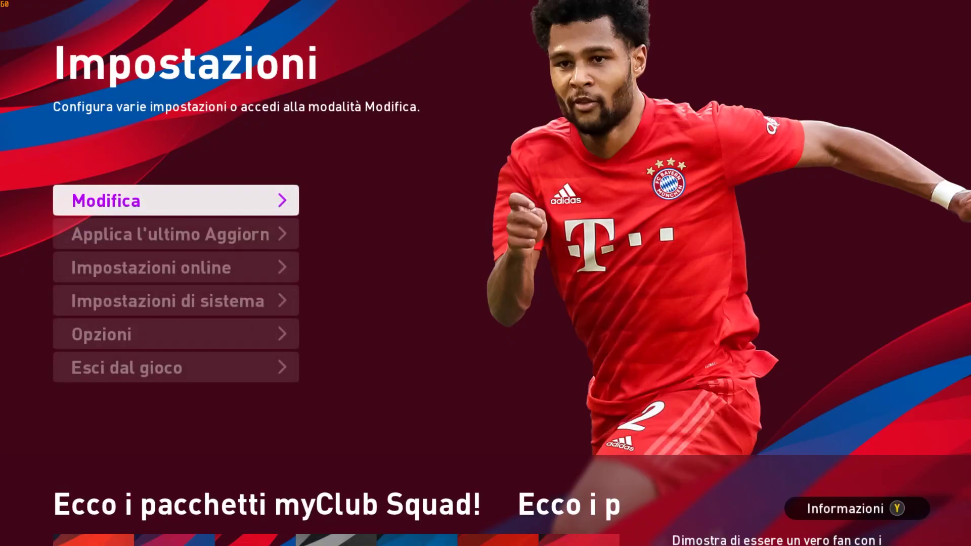
Enter edit mode, choose Giocatori, and open the Europa national teams
{"action": "key", "text": "Return"}
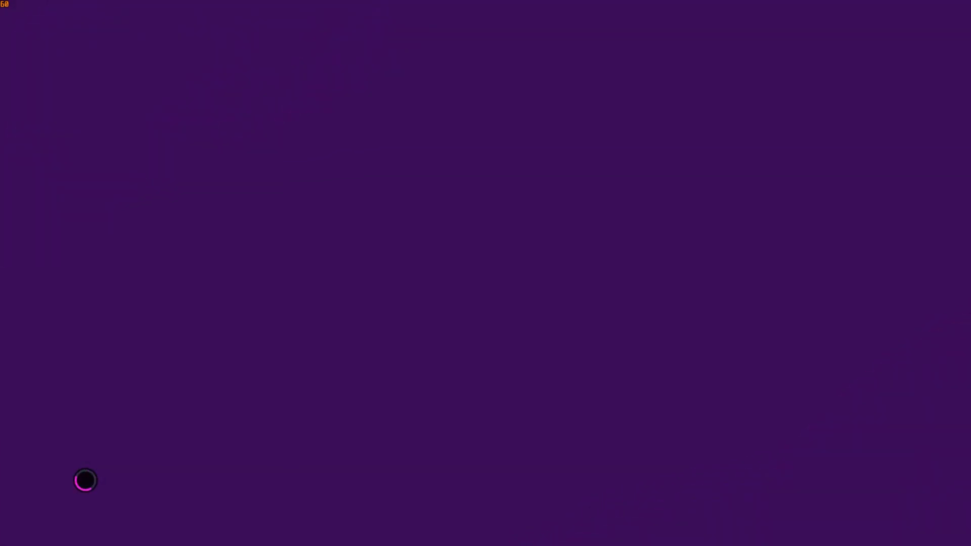
{"action": "key", "text": "Down"}
{"action": "key", "text": "Up"}
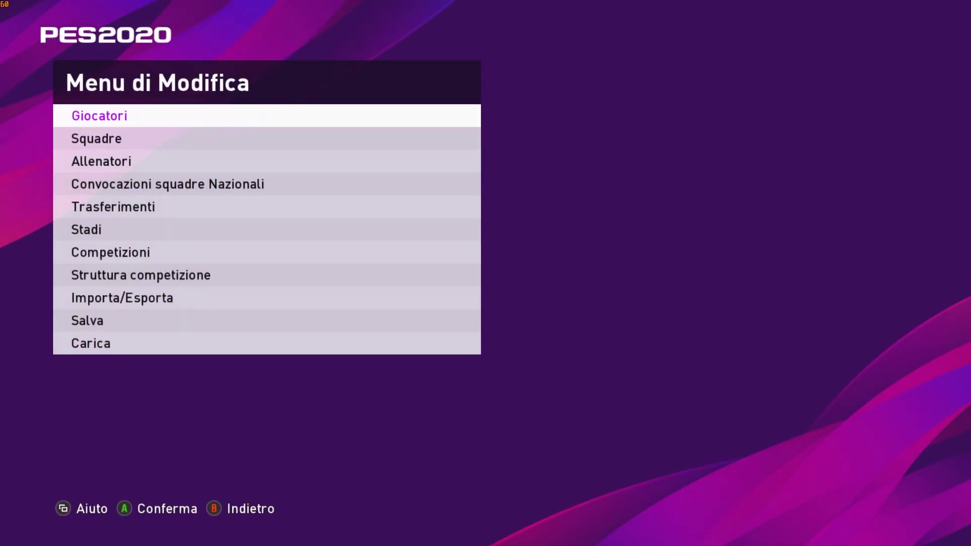
{"action": "key", "text": "Return"}
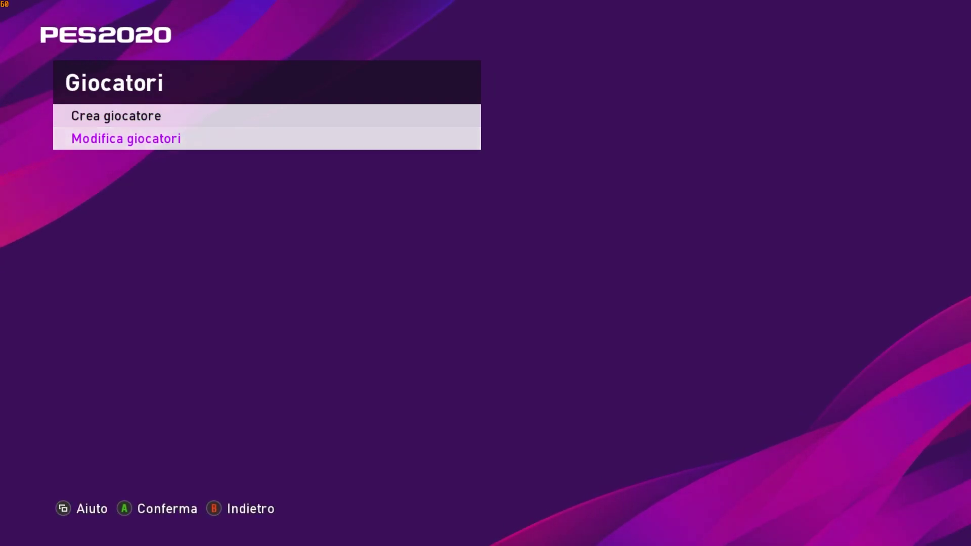
{"action": "key", "text": "Return"}
{"action": "key", "text": "Down"}
{"action": "key", "text": "Down"}
{"action": "key", "text": "Down"}
{"action": "key", "text": "Down"}
{"action": "key", "text": "Down"}
{"action": "key", "text": "Down"}
{"action": "key", "text": "Down"}
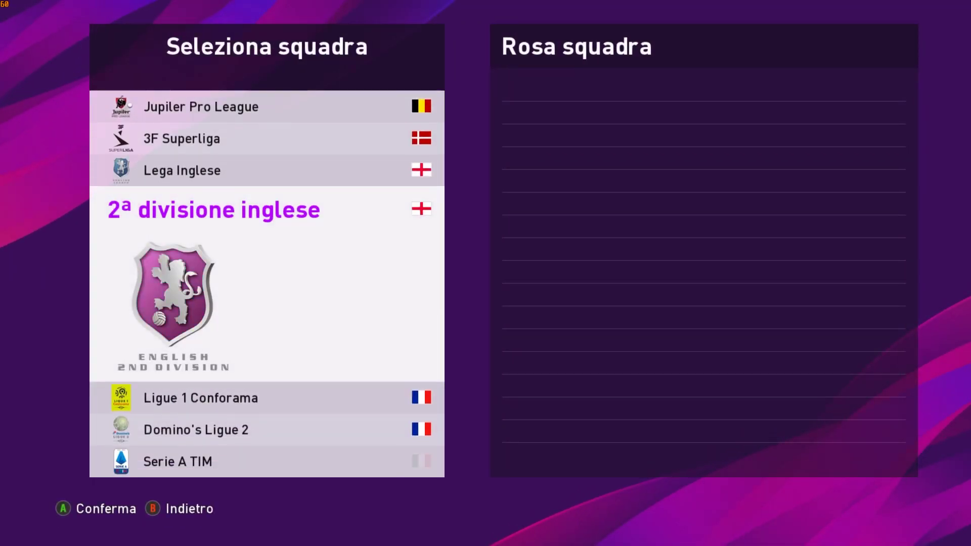
{"action": "key", "text": "Up"}
{"action": "key", "text": "Down"}
{"action": "key", "text": "Down"}
{"action": "key", "text": "Down"}
{"action": "key", "text": "Down"}
{"action": "key", "text": "Down"}
{"action": "key", "text": "Down"}
{"action": "key", "text": "Down"}
{"action": "key", "text": "Down"}
{"action": "key", "text": "Down"}
{"action": "key", "text": "Down"}
{"action": "key", "text": "Down"}
{"action": "key", "text": "Down"}
{"action": "key", "text": "Down"}
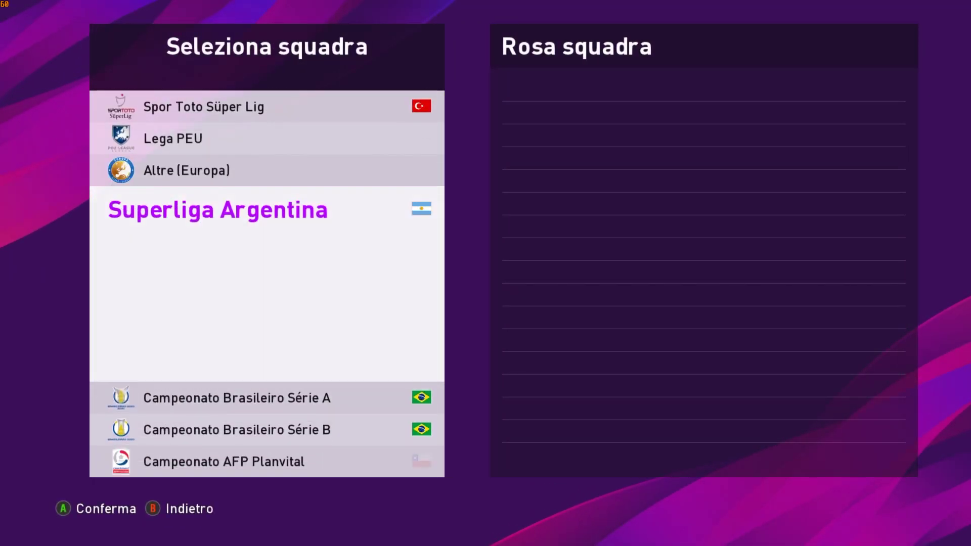
{"action": "key", "text": "Down"}
{"action": "key", "text": "Down"}
{"action": "key", "text": "Down"}
{"action": "key", "text": "Down"}
{"action": "key", "text": "Down"}
{"action": "key", "text": "Down"}
{"action": "key", "text": "Down"}
{"action": "key", "text": "Down"}
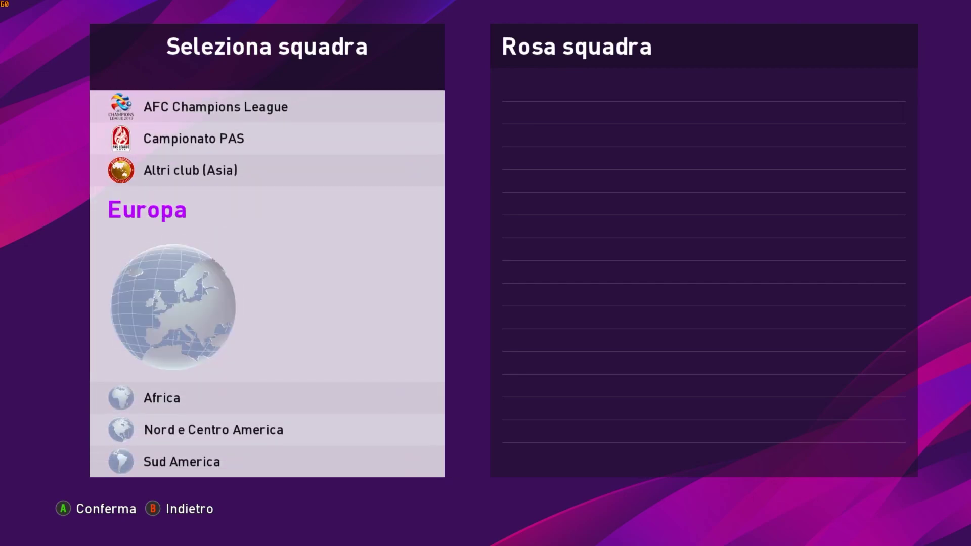
{"action": "key", "text": "Return"}
Pick Italia, select L. Bonucci, and open his Aspetto view
{"action": "key", "text": "Down"}
{"action": "key", "text": "Down"}
{"action": "key", "text": "Down"}
{"action": "key", "text": "Down"}
{"action": "key", "text": "Down"}
{"action": "key", "text": "Down"}
{"action": "key", "text": "Down"}
{"action": "key", "text": "Down"}
{"action": "key", "text": "Down"}
{"action": "key", "text": "Down"}
{"action": "key", "text": "Down"}
{"action": "key", "text": "Down"}
{"action": "key", "text": "Down"}
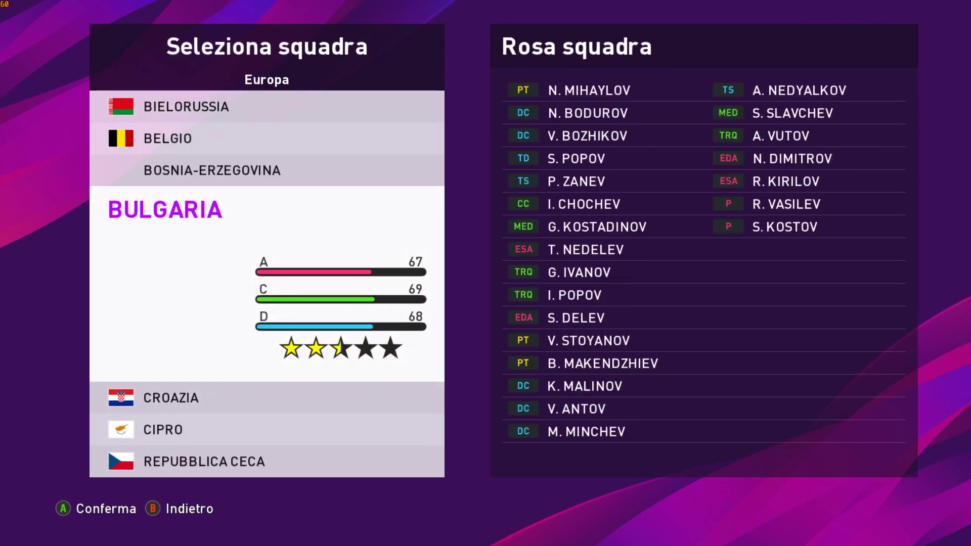
{"action": "key", "text": "Down"}
{"action": "key", "text": "Down"}
{"action": "key", "text": "Down"}
{"action": "key", "text": "Down"}
{"action": "key", "text": "Down"}
{"action": "key", "text": "Down"}
{"action": "key", "text": "Down"}
{"action": "key", "text": "Down"}
{"action": "key", "text": "Down"}
{"action": "key", "text": "Down"}
{"action": "key", "text": "Down"}
{"action": "key", "text": "Down"}
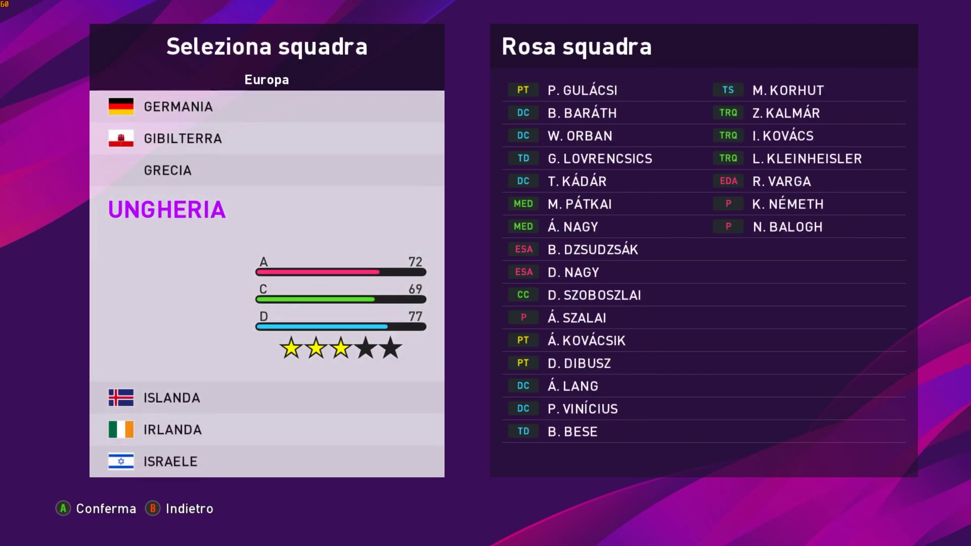
{"action": "key", "text": "Down"}
{"action": "key", "text": "Return"}
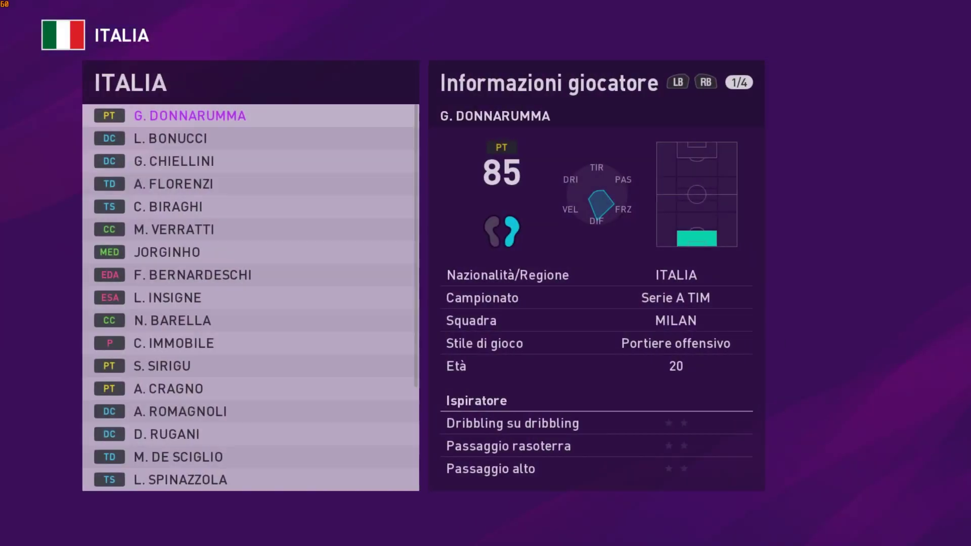
{"action": "key", "text": "Down"}
{"action": "key", "text": "Return"}
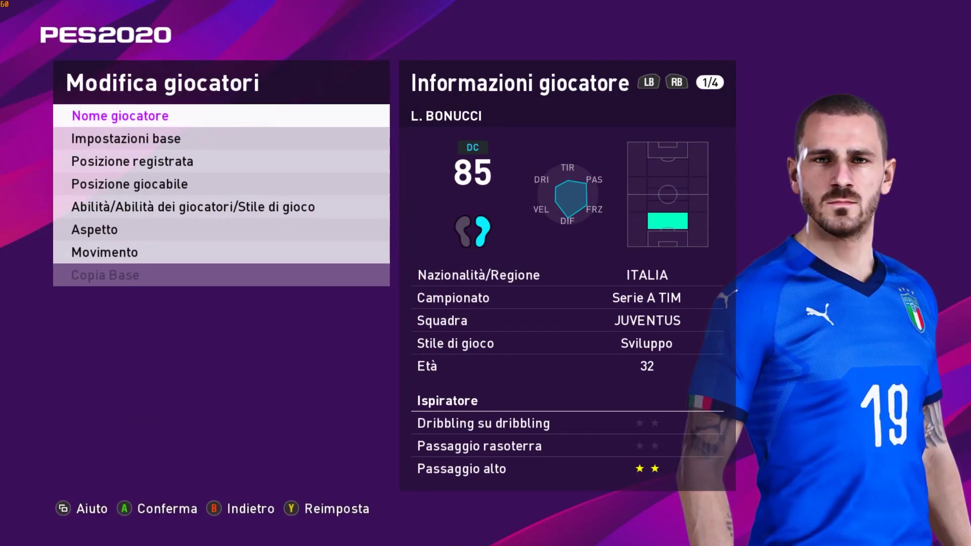
{"action": "key", "text": "Up"}
{"action": "key", "text": "Up"}
{"action": "key", "text": "Return"}
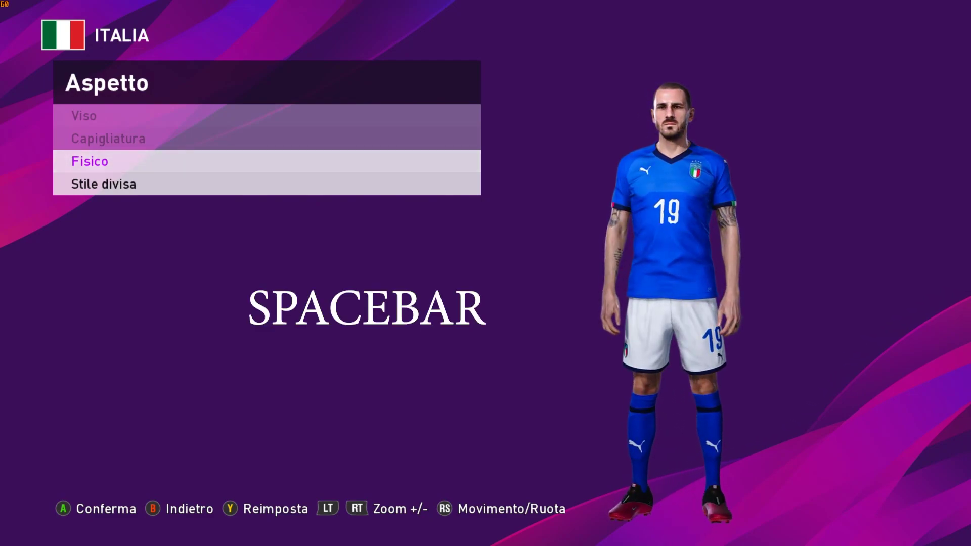
Switch Italy to the p4_tutorial kit via the Sider overlay and zoom on the chest
{"action": "key", "text": "space"}
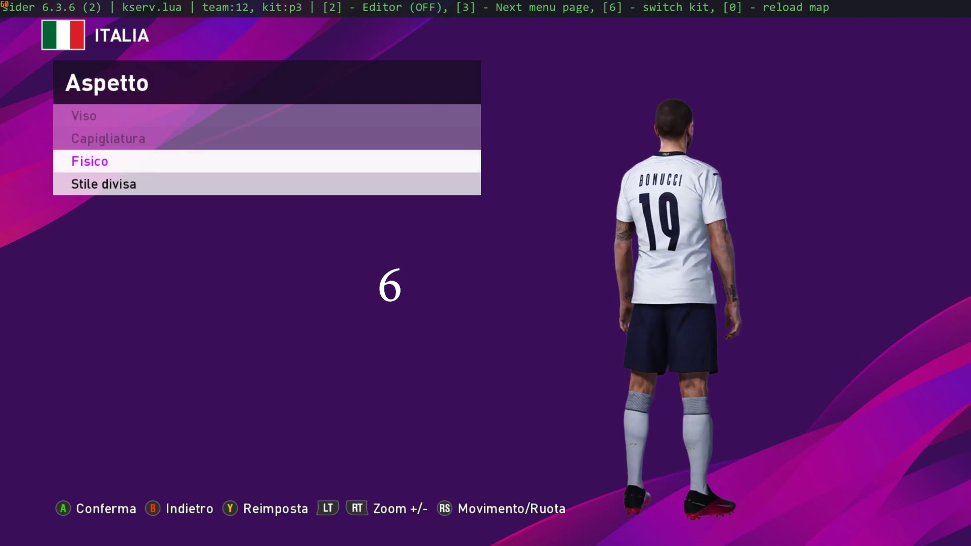
{"action": "key", "text": "6"}
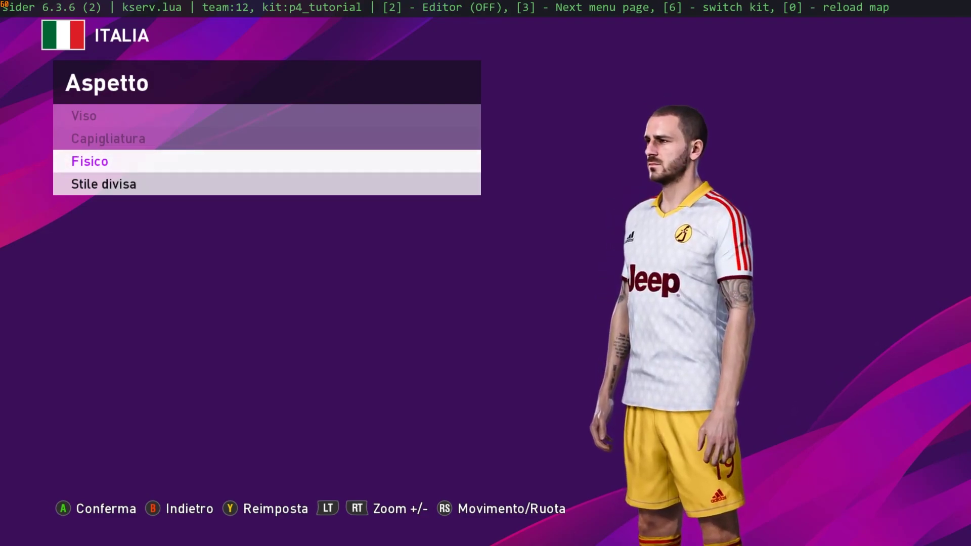
{"action": "key", "text": "e"}
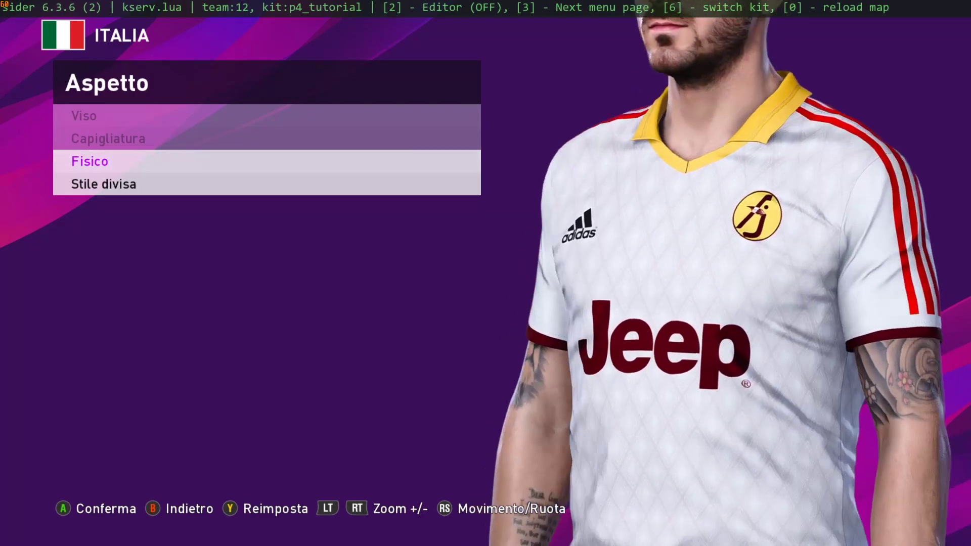
Rotate Bonucci to inspect the white Jeep kit's sides, back and front
{"action": "key", "text": "Left"}
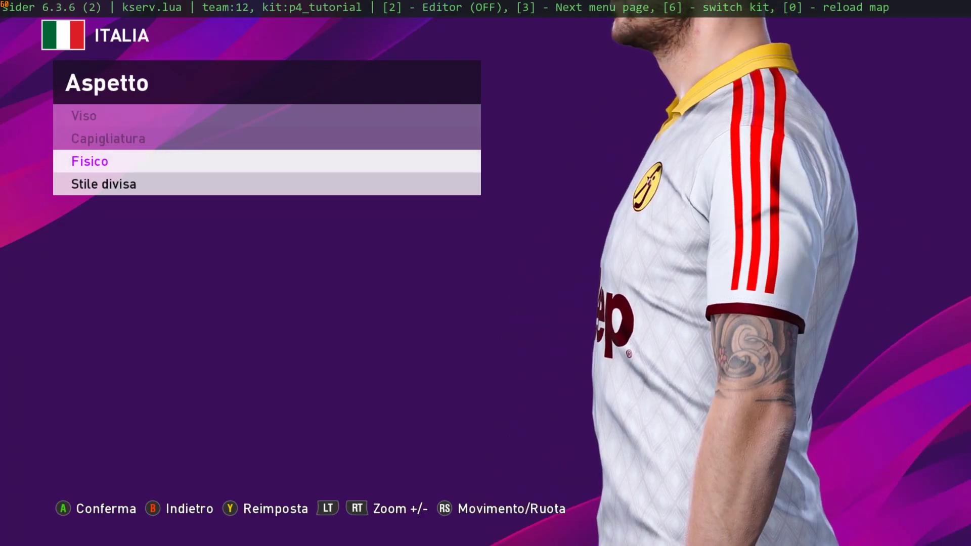
{"action": "key", "text": "Left"}
{"action": "key", "text": "Right"}
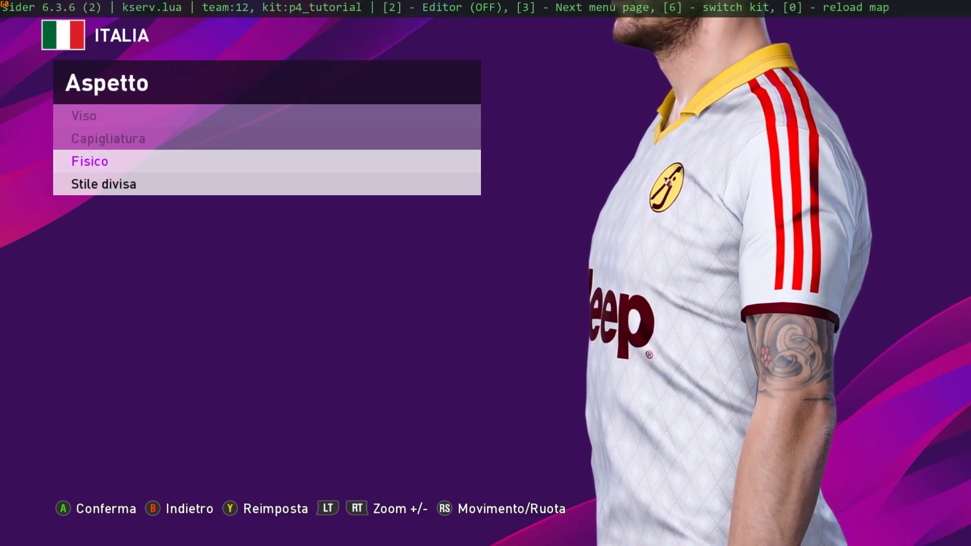
{"action": "key", "text": "Right"}
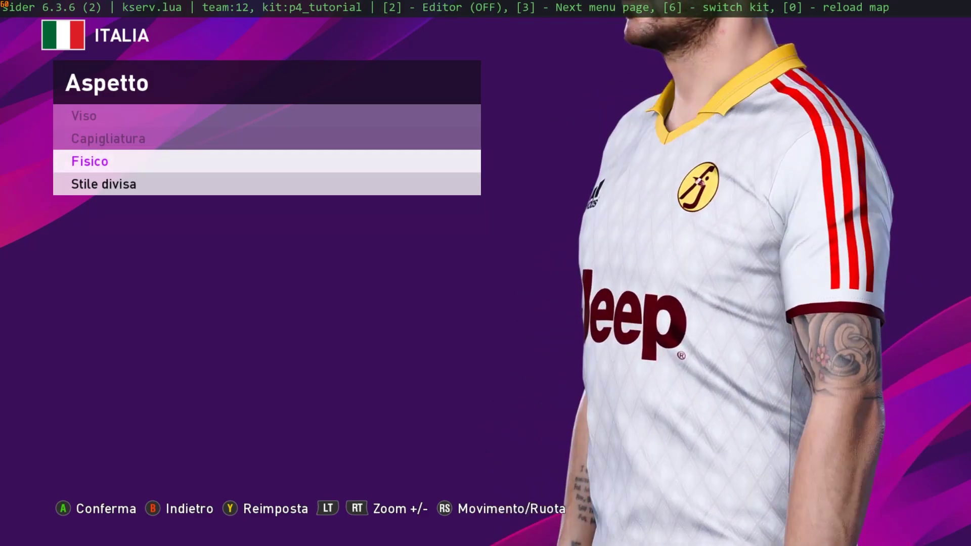
{"action": "key", "text": "Right"}
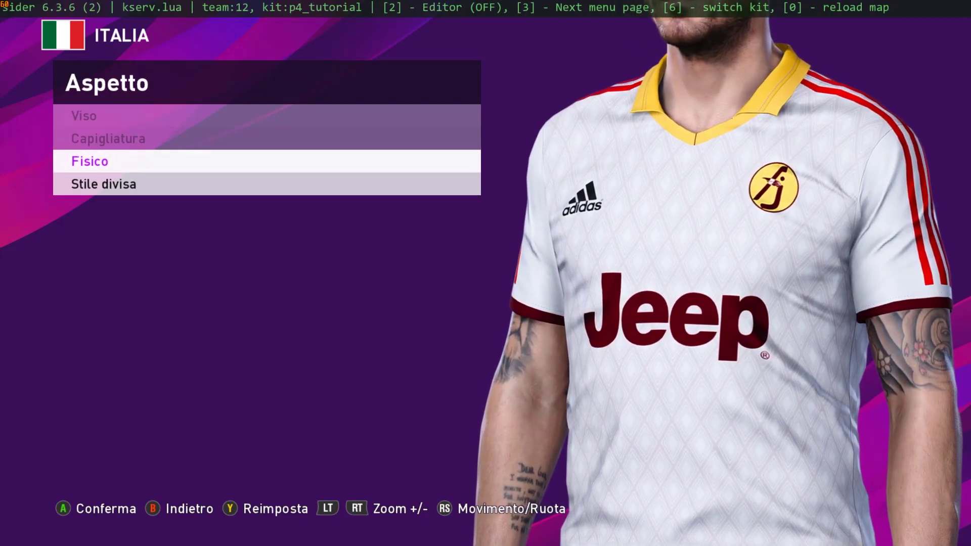
{"action": "key", "text": "Right"}
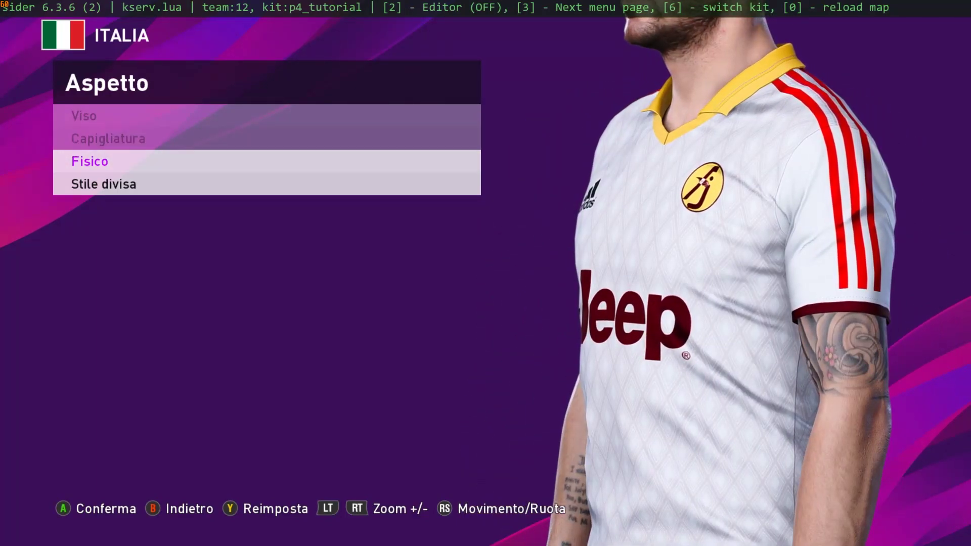
{"action": "key", "text": "Down"}
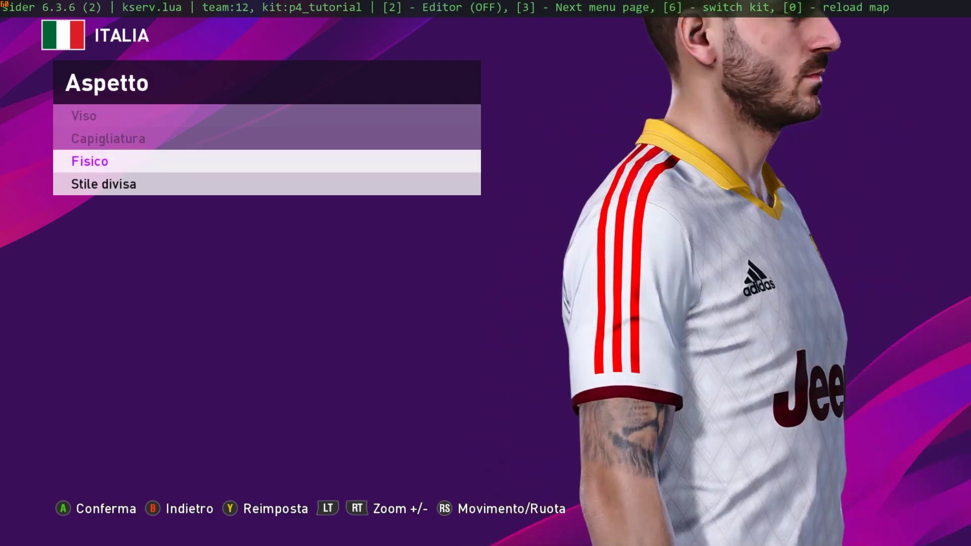
{"action": "key", "text": "Left"}
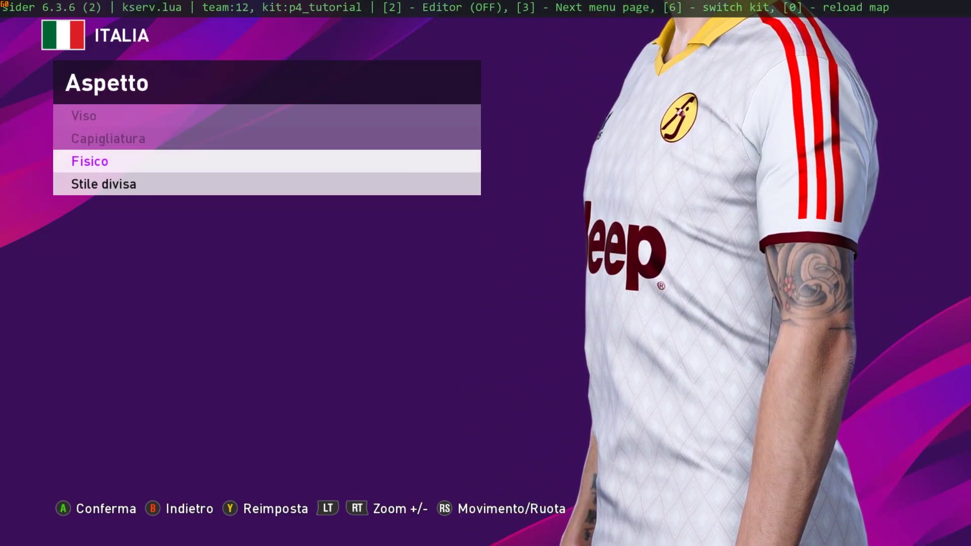
Turn on Sider's live kit editor and raise Collar to 77 and Winter collar to 33
{"action": "key", "text": "2"}
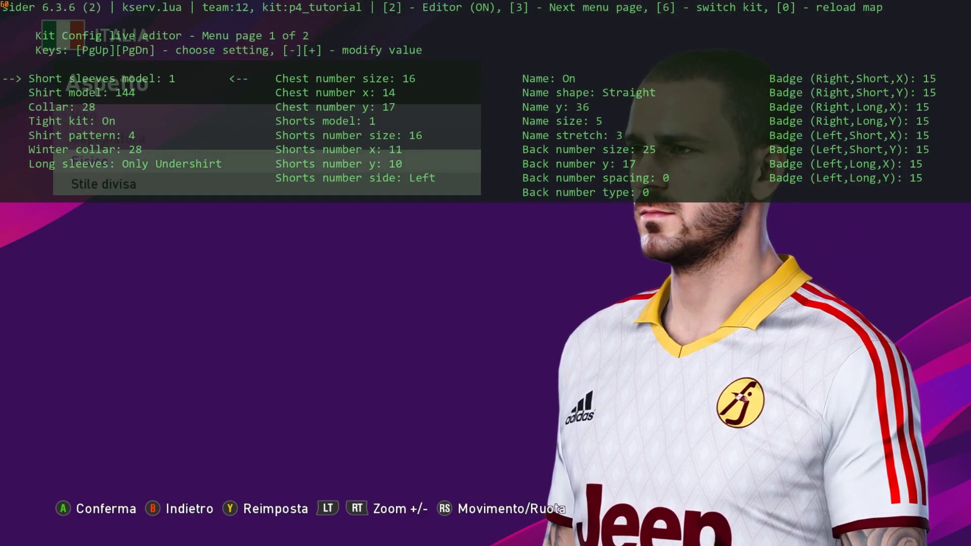
{"action": "key", "text": "Page_Down"}
{"action": "key", "text": "Page_Down"}
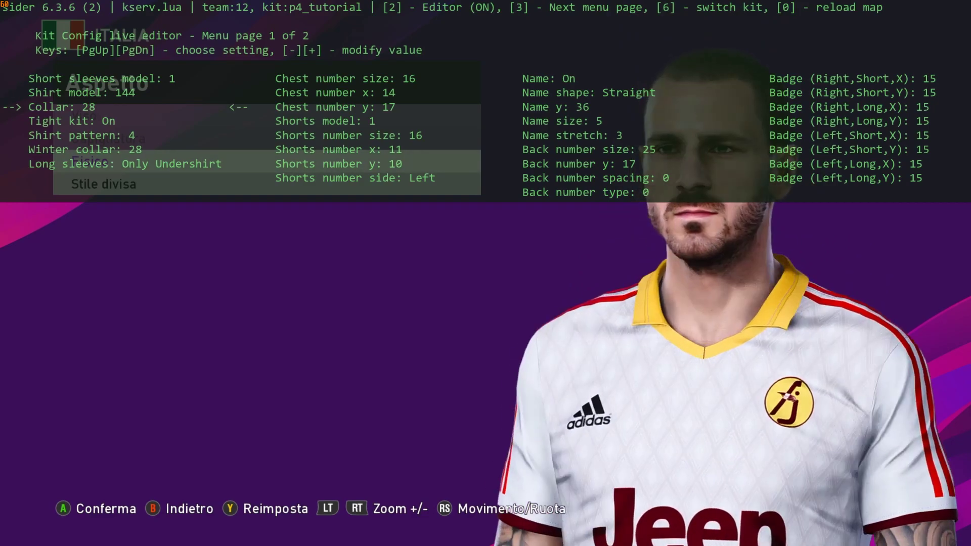
{"action": "key", "text": "plus"}
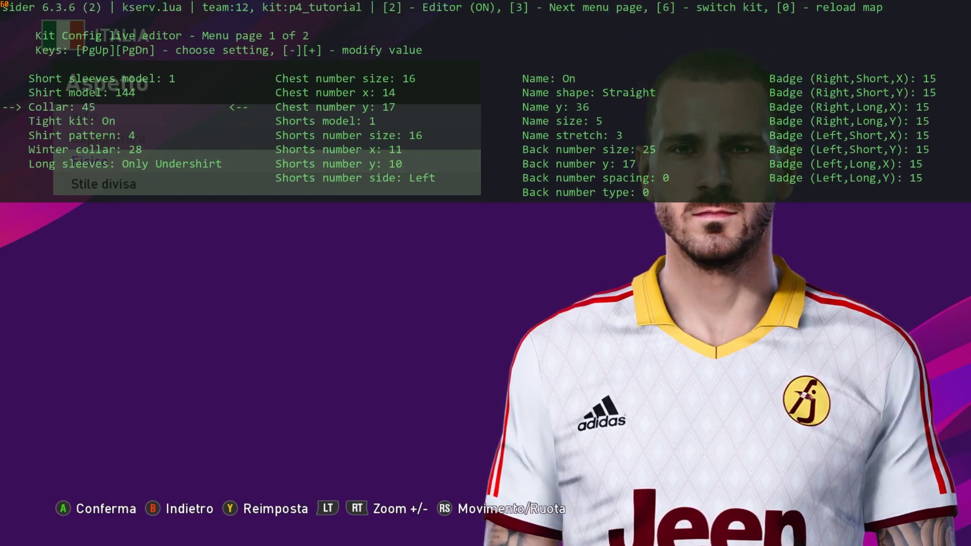
{"action": "key", "text": "plus"}
{"action": "key", "text": "plus"}
{"action": "key", "text": "plus"}
{"action": "key", "text": "plus"}
{"action": "key", "text": "plus"}
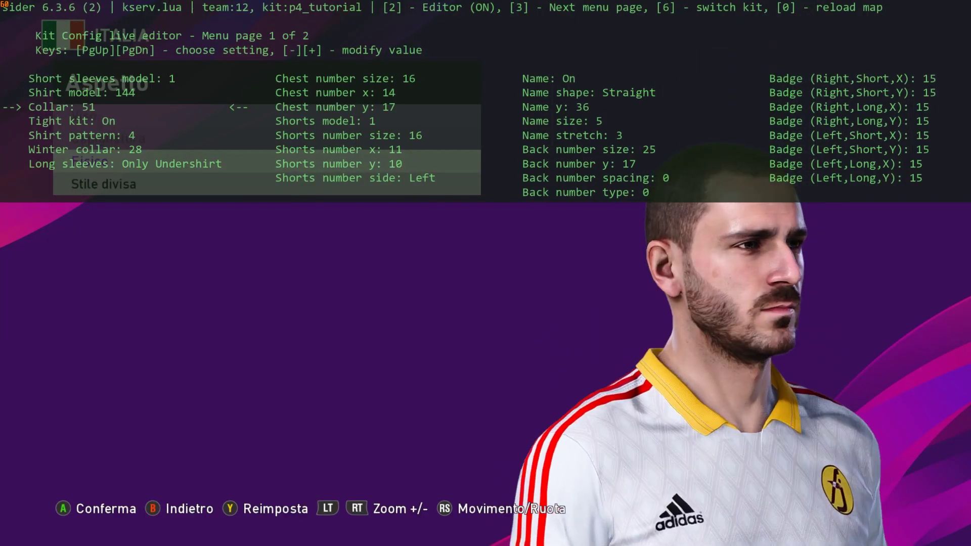
{"action": "key", "text": "plus"}
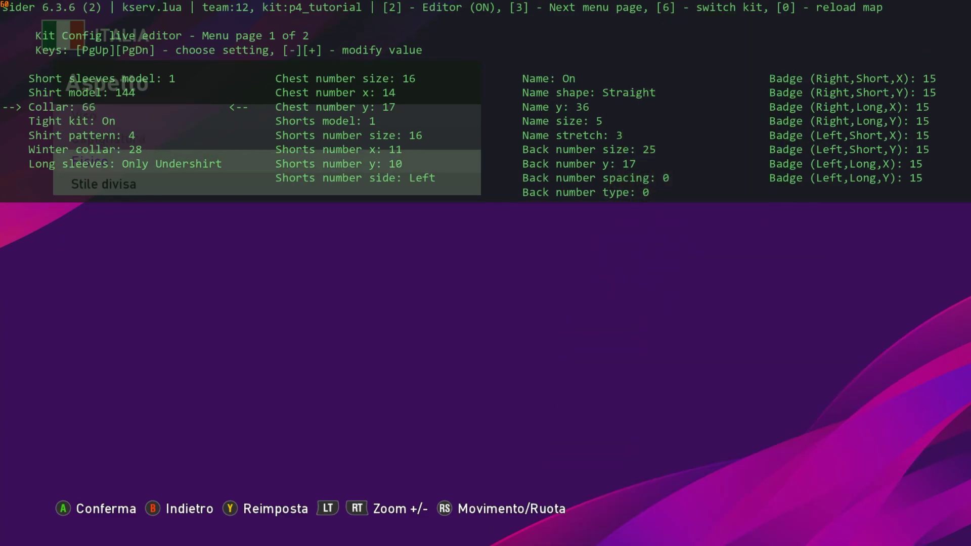
{"action": "key", "text": "plus"}
{"action": "key", "text": "plus"}
{"action": "key", "text": "plus"}
{"action": "key", "text": "plus"}
{"action": "key", "text": "plus"}
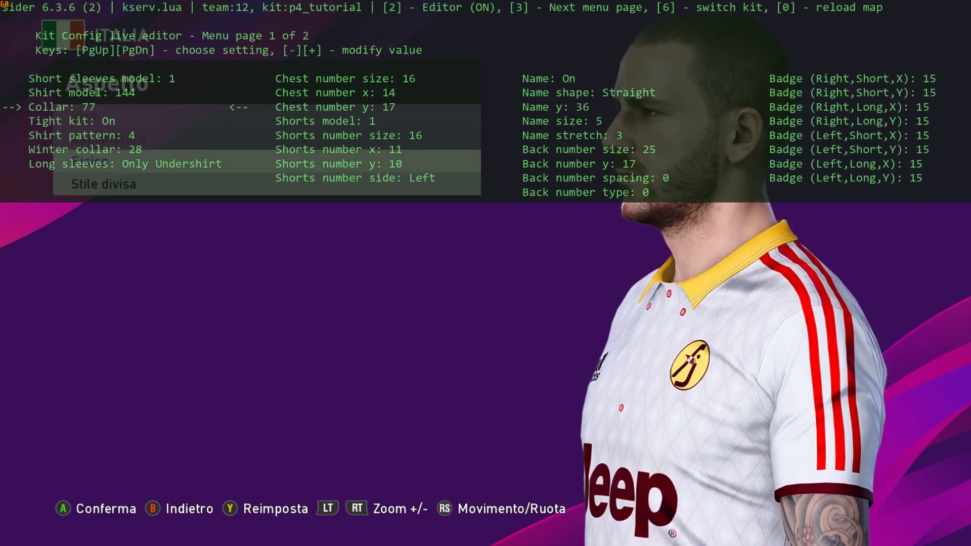
{"action": "key", "text": "Page_Down"}
{"action": "key", "text": "Page_Down"}
{"action": "key", "text": "Page_Down"}
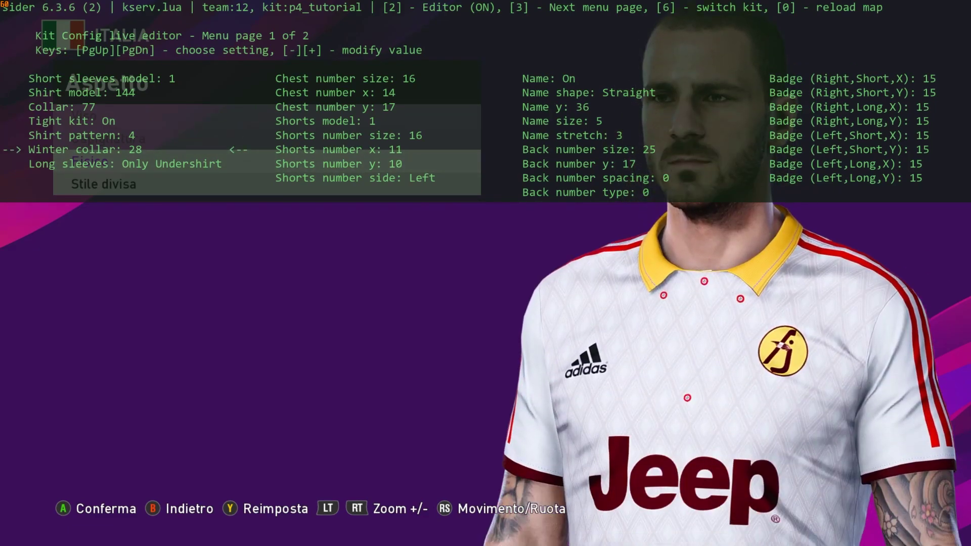
{"action": "key", "text": "plus"}
{"action": "key", "text": "plus"}
{"action": "key", "text": "plus"}
{"action": "key", "text": "plus"}
{"action": "key", "text": "plus"}
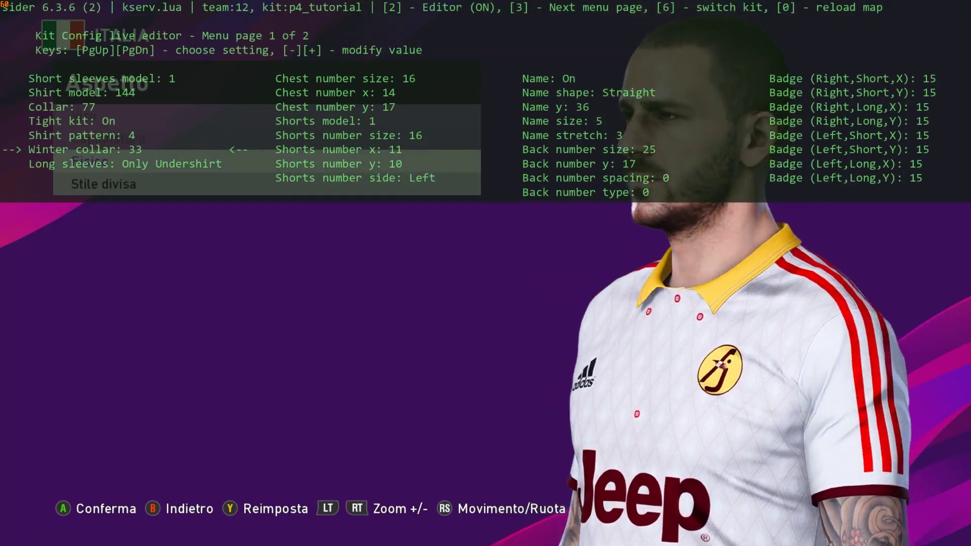
{"action": "key", "text": "Page_Up"}
{"action": "key", "text": "Page_Up"}
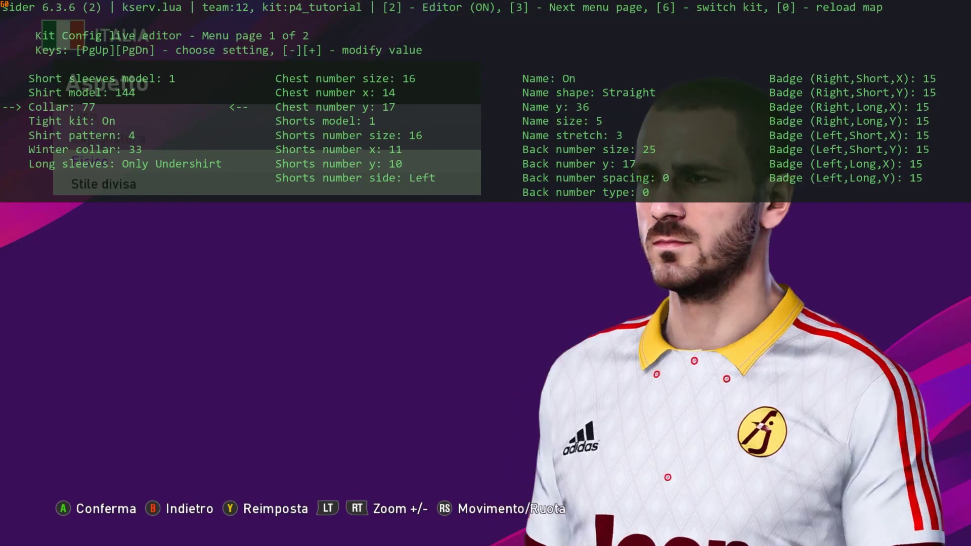
Step through the p4_tutorial kit settings to the name and chest number position options
{"action": "key", "text": "Page_Down"}
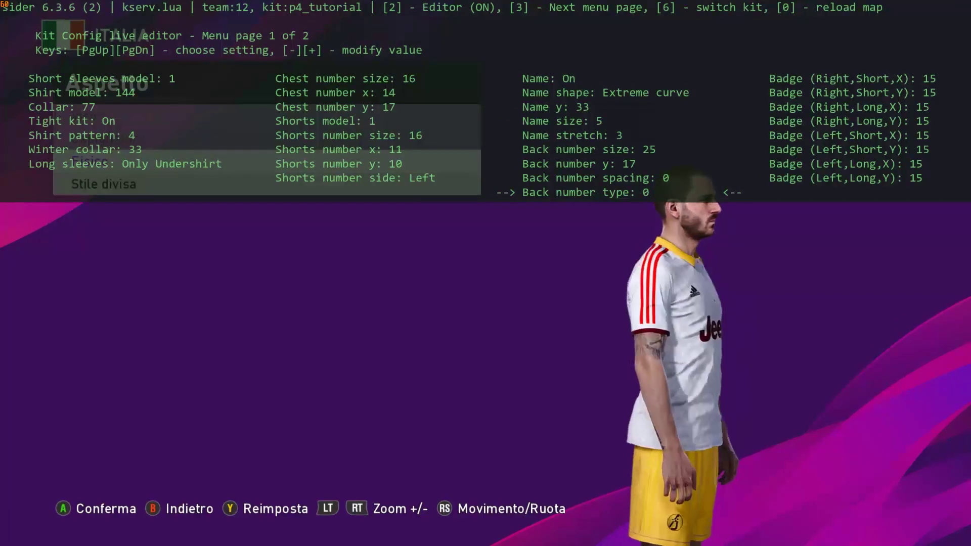
{"action": "key", "text": "Page_Up"}
{"action": "key", "text": "Page_Up"}
{"action": "key", "text": "Page_Up"}
{"action": "key", "text": "Page_Up"}
{"action": "key", "text": "Page_Up"}
{"action": "key", "text": "Page_Up"}
{"action": "key", "text": "Page_Up"}
{"action": "key", "text": "Page_Up"}
{"action": "key", "text": "Page_Up"}
{"action": "key", "text": "Page_Up"}
{"action": "key", "text": "Page_Up"}
{"action": "key", "text": "Page_Up"}
{"action": "key", "text": "Page_Up"}
{"action": "key", "text": "Page_Up"}
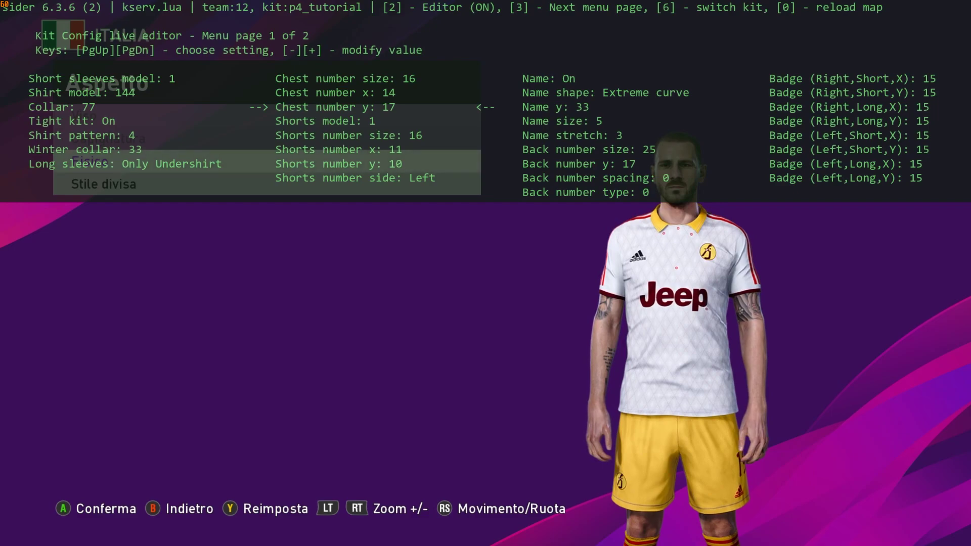
Back out of the edit menus and confirm Sì to leave edit mode
{"action": "key", "text": "Escape"}
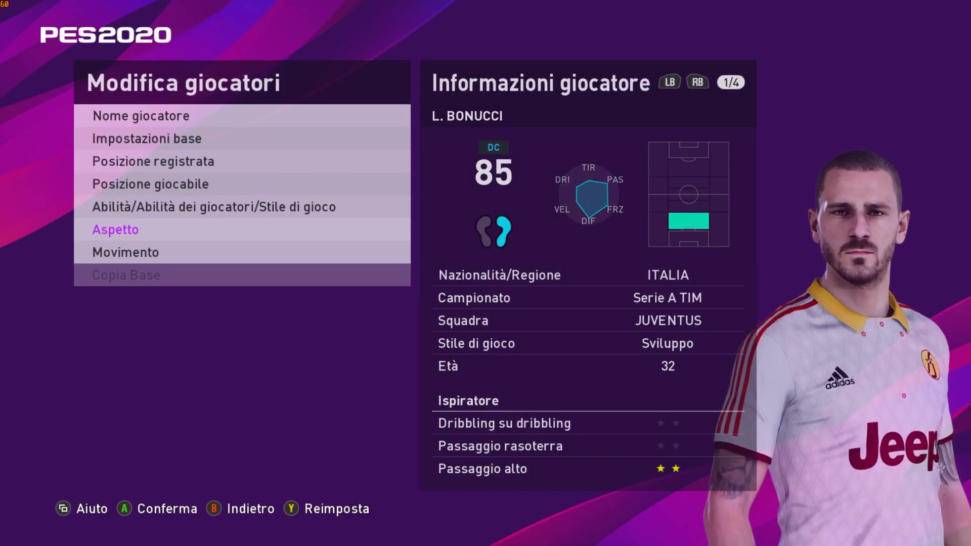
{"action": "key", "text": "Escape"}
{"action": "key", "text": "Escape"}
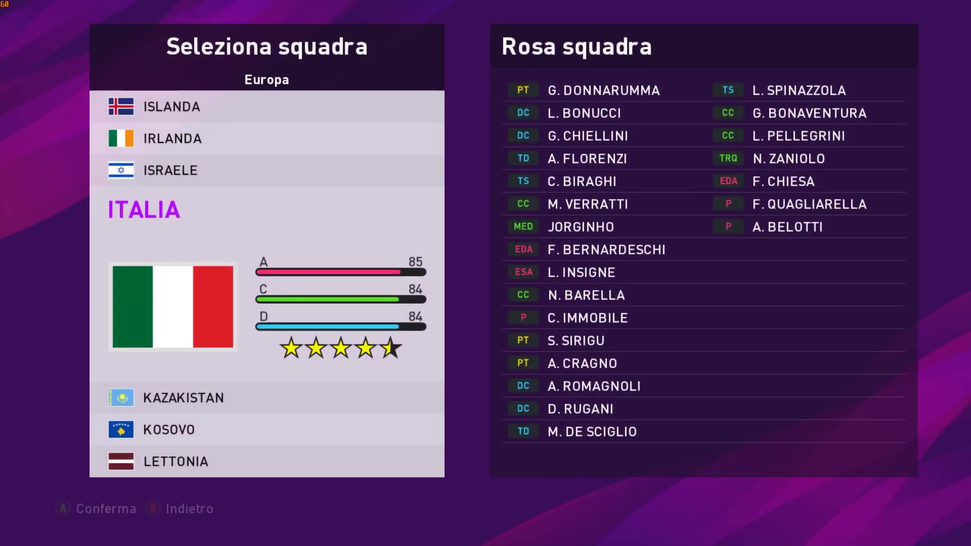
{"action": "key", "text": "Escape"}
{"action": "key", "text": "Escape"}
{"action": "key", "text": "Escape"}
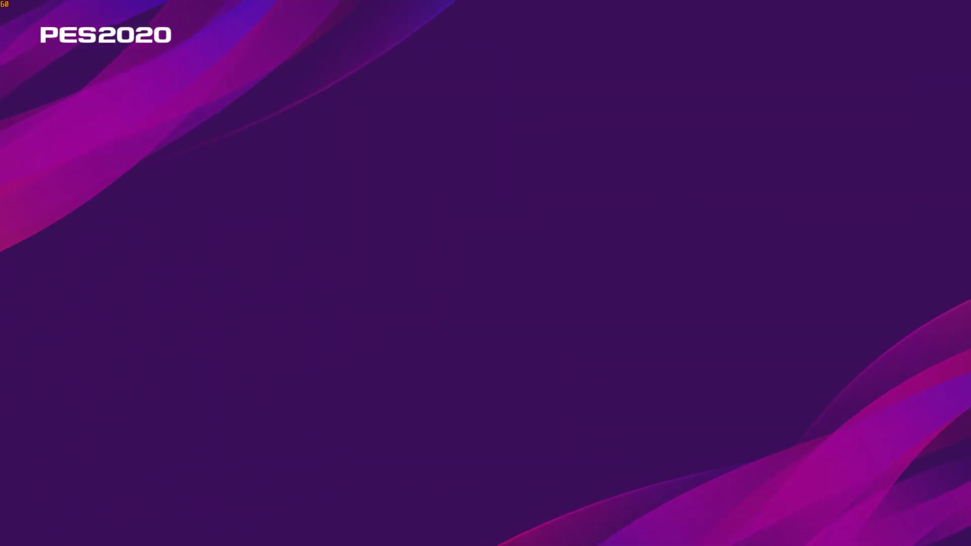
{"action": "key", "text": "Escape"}
{"action": "key", "text": "Right"}
{"action": "key", "text": "Return"}
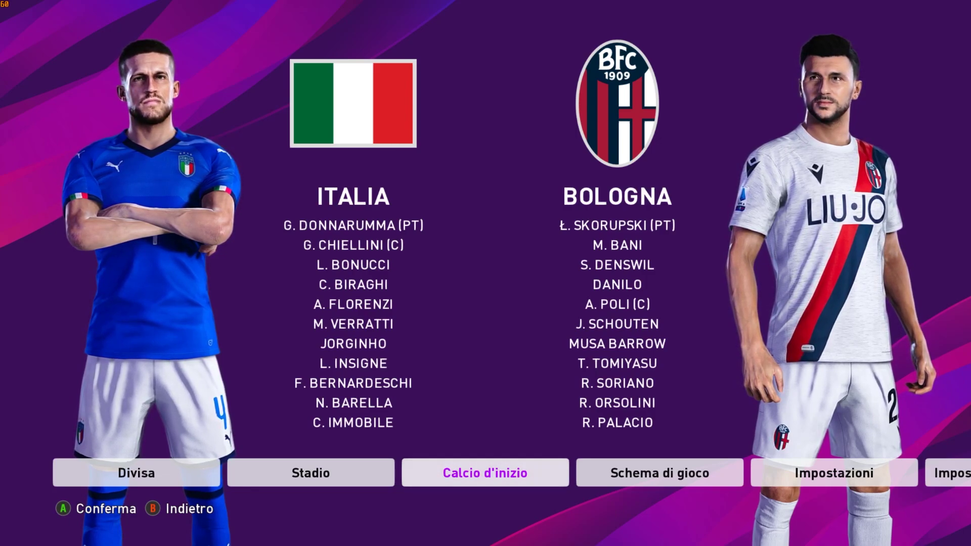
Cycle Italy's home kit options and return it to the blue 1/3 kit
{"action": "key", "text": "Left"}
{"action": "key", "text": "Left"}
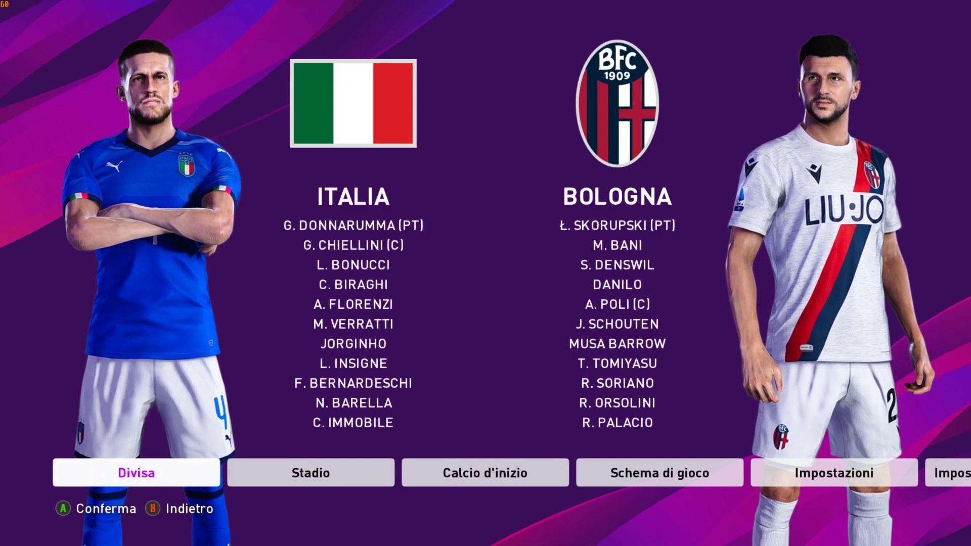
{"action": "key", "text": "Return"}
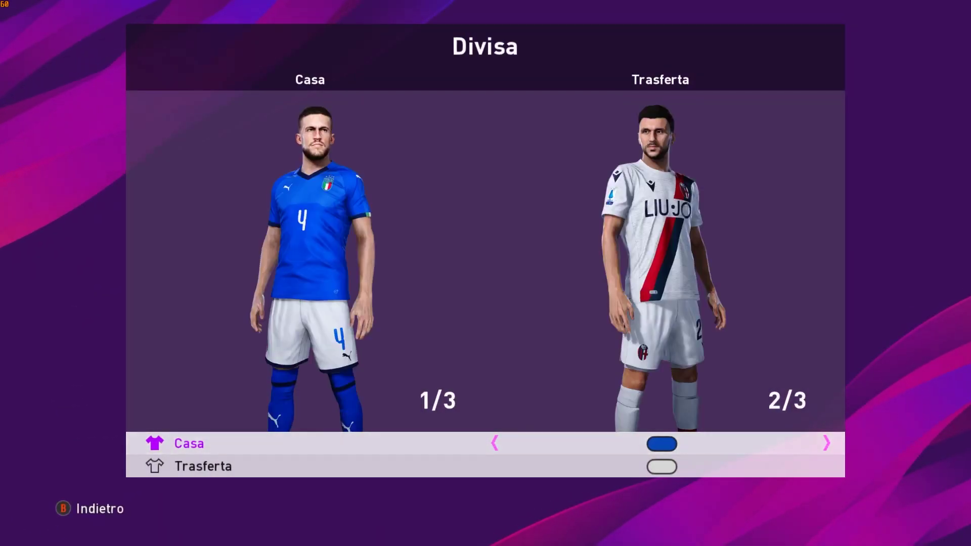
{"action": "key", "text": "Left"}
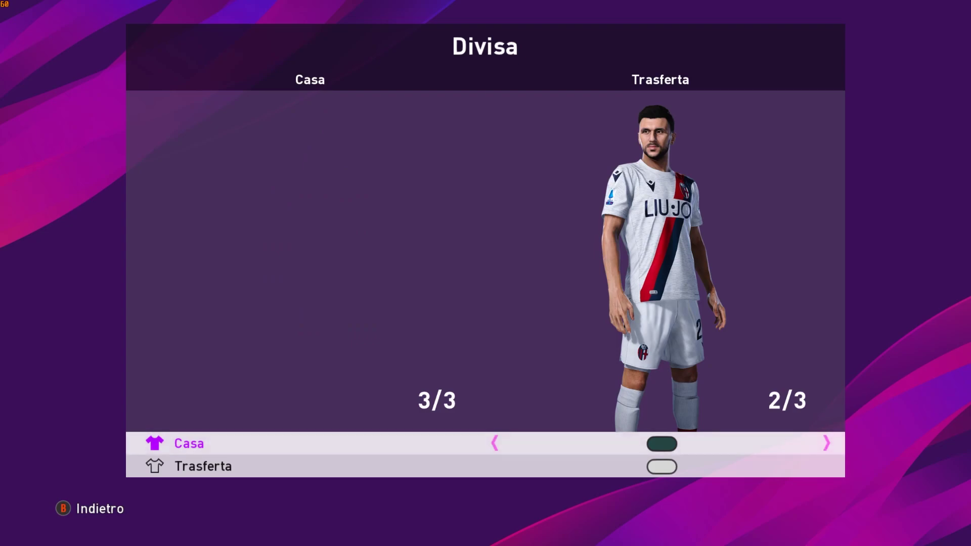
{"action": "key", "text": "Left"}
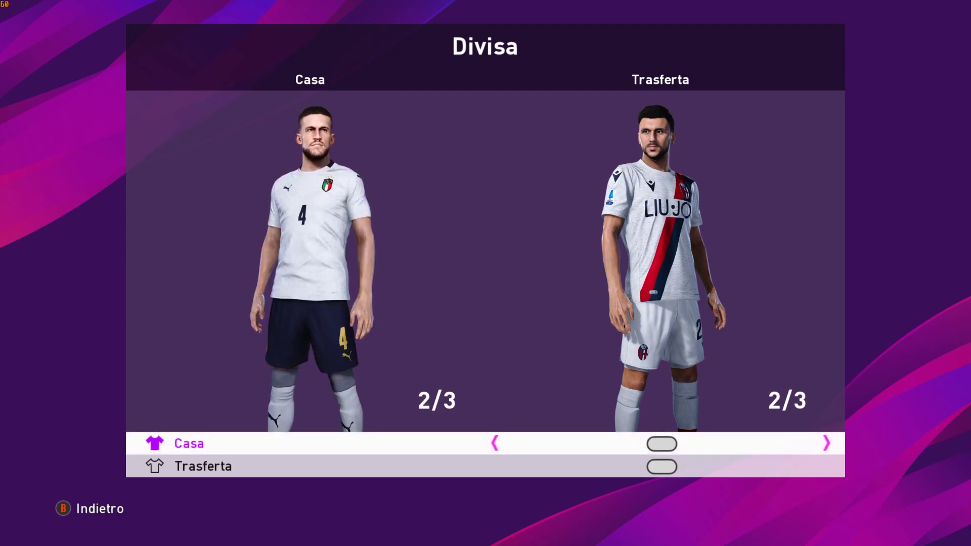
{"action": "key", "text": "Left"}
{"action": "key", "text": "Escape"}
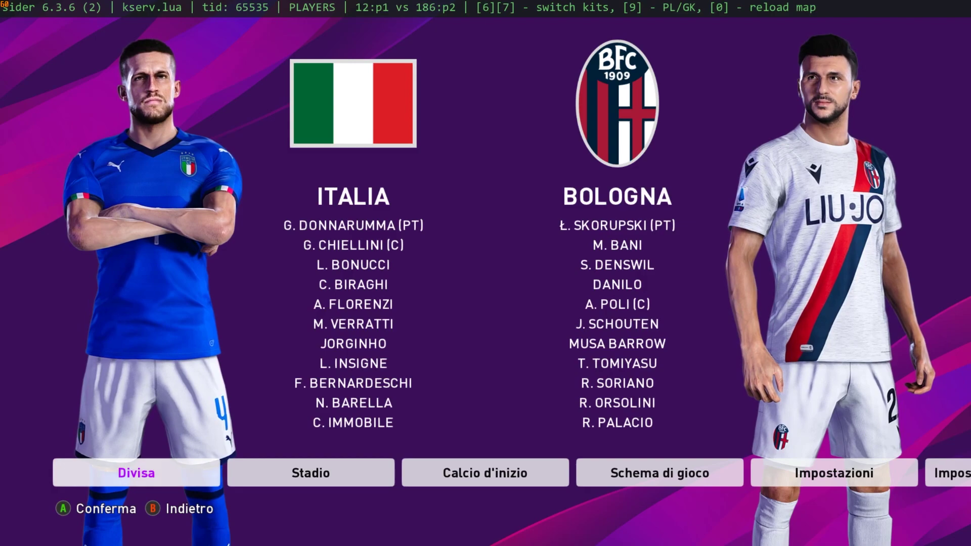
Switch Italy to the p4_tutorial kit and Bologna to their green kit with Sider's 6/7 keys
{"action": "key", "text": "6"}
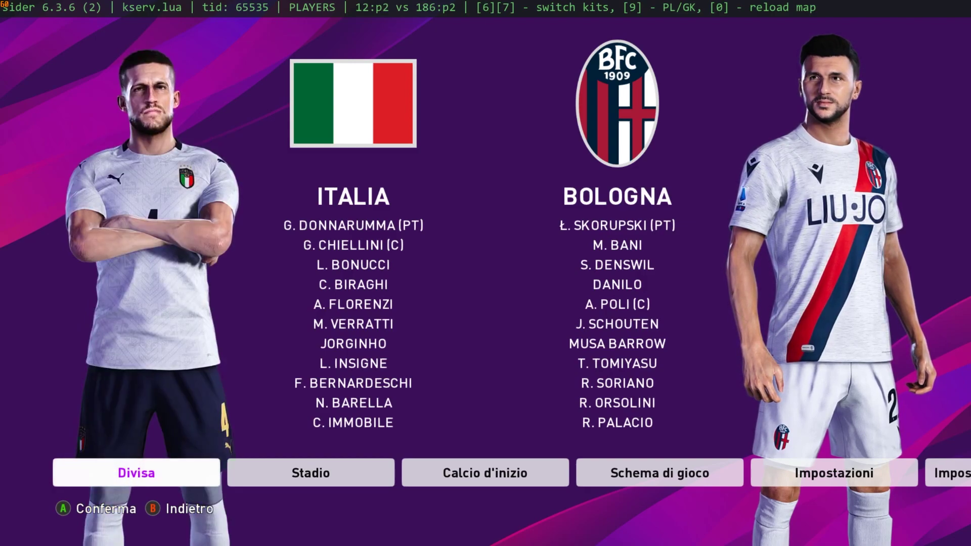
{"action": "key", "text": "7"}
{"action": "key", "text": "6"}
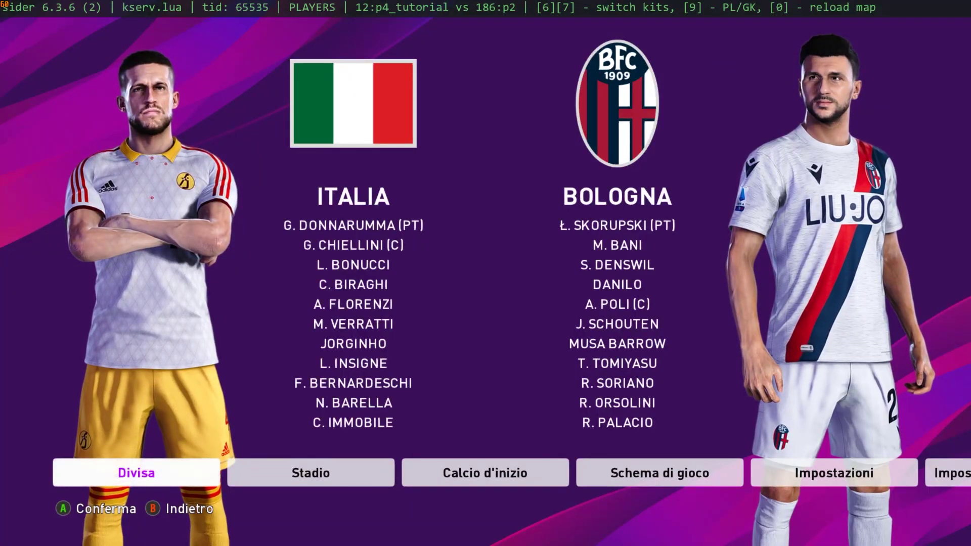
{"action": "key", "text": "7"}
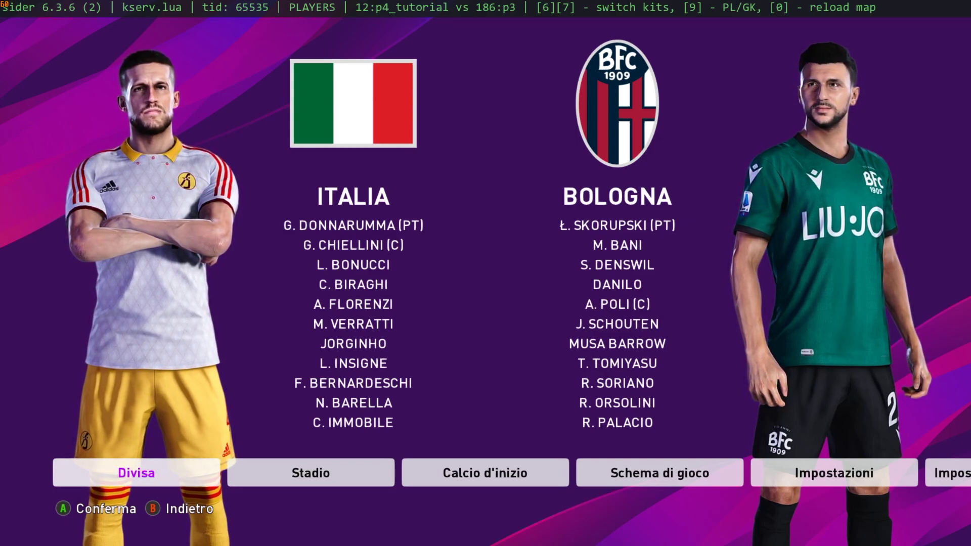
{"action": "key", "text": "Right"}
{"action": "key", "text": "Right"}
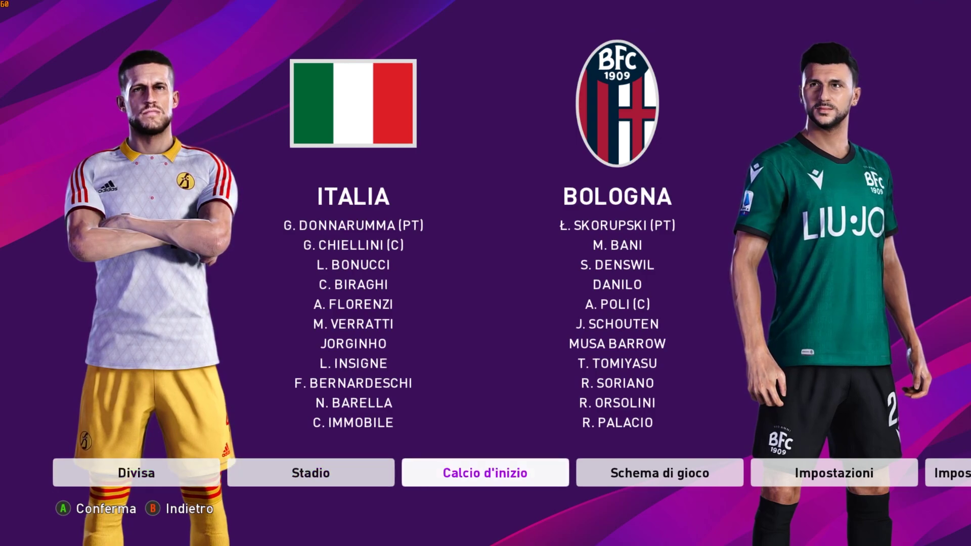
Kick off Italia vs Bologna and pass the ball up-field to Biraghi
{"action": "key", "text": "Return"}
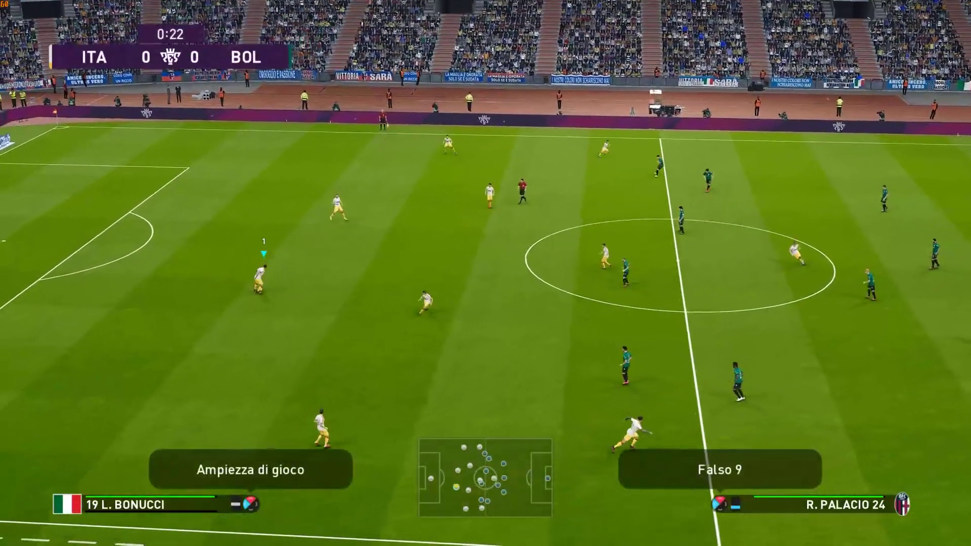
{"action": "key", "text": "a"}
{"action": "key", "text": "a"}
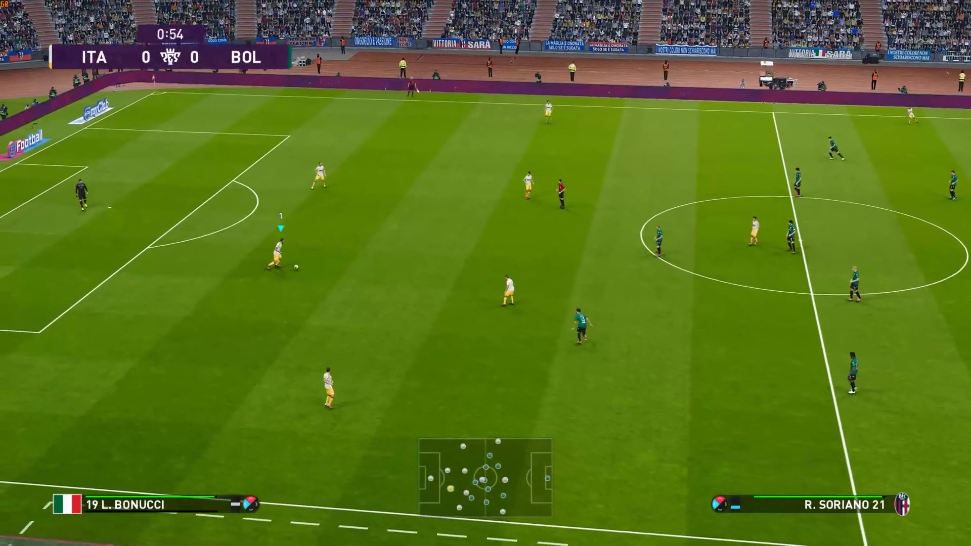
{"action": "key", "text": "a"}
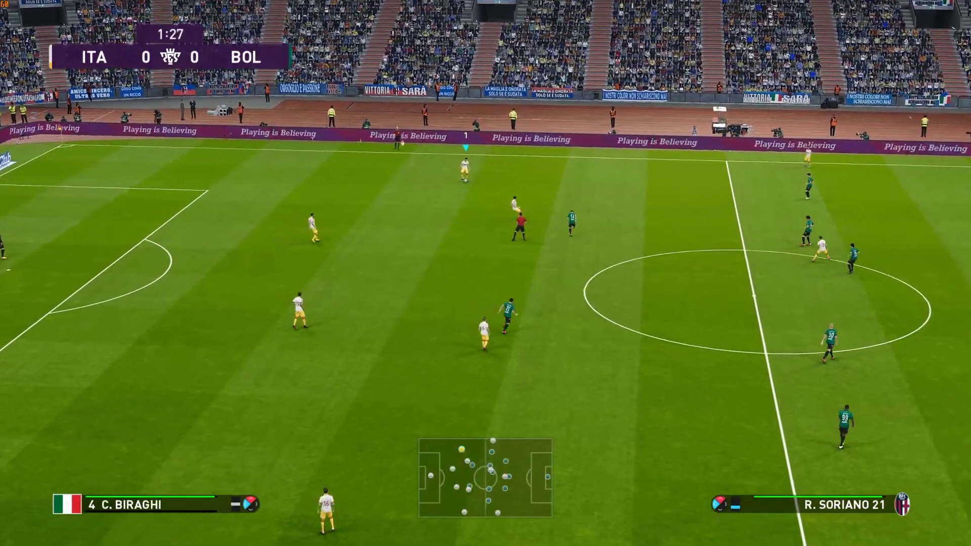
Pass the ball through Insigne, midfield, Barella and Verratti, then drive it to Florenzi
{"action": "key", "text": "a"}
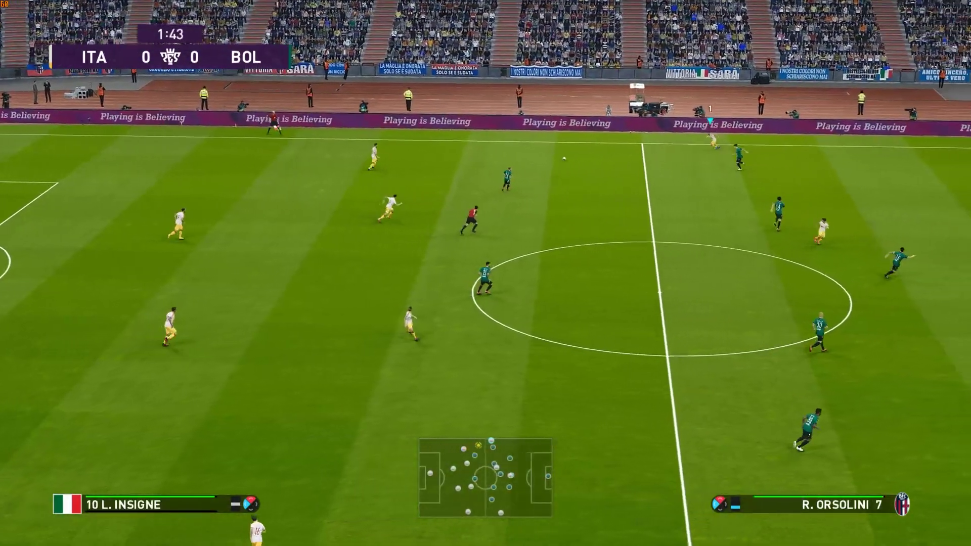
{"action": "key", "text": "a"}
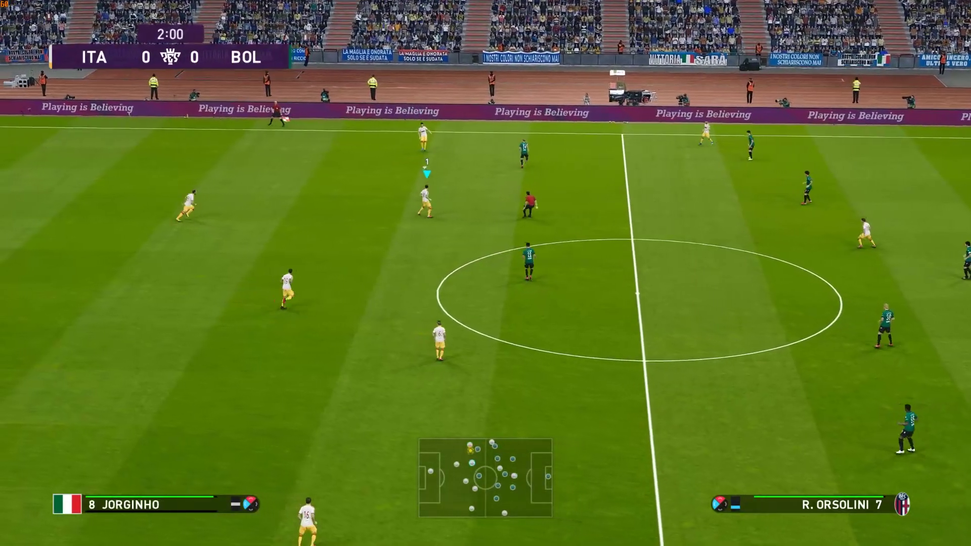
{"action": "key", "text": "a"}
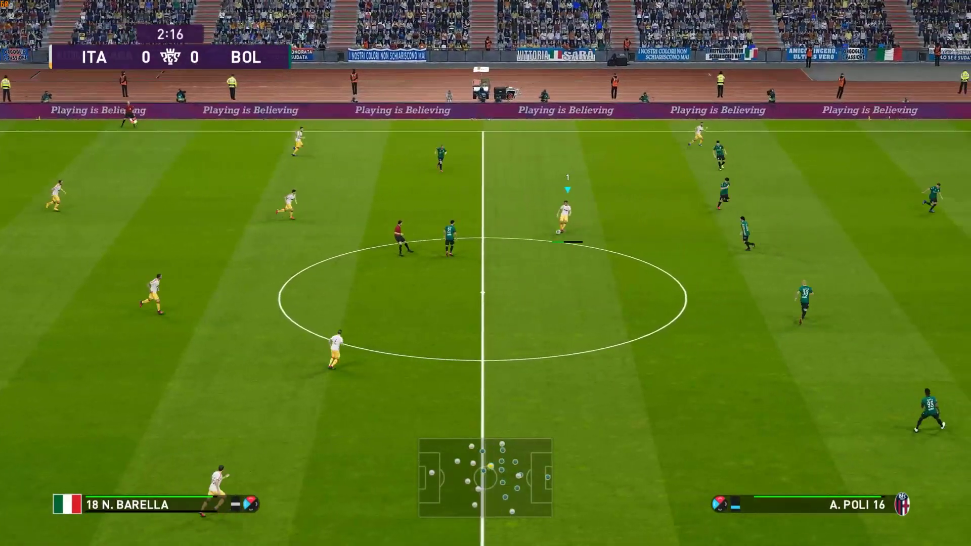
{"action": "key", "text": "a"}
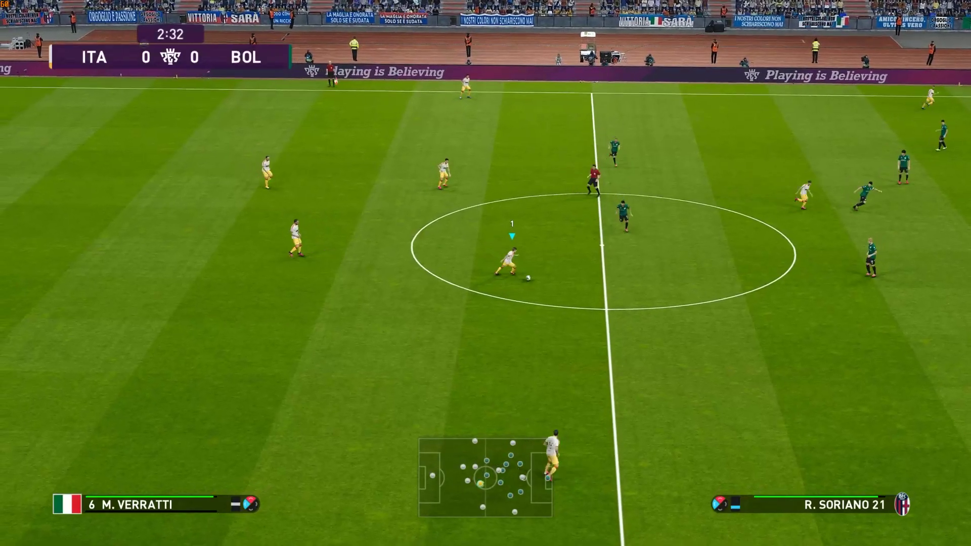
{"action": "key", "text": "a"}
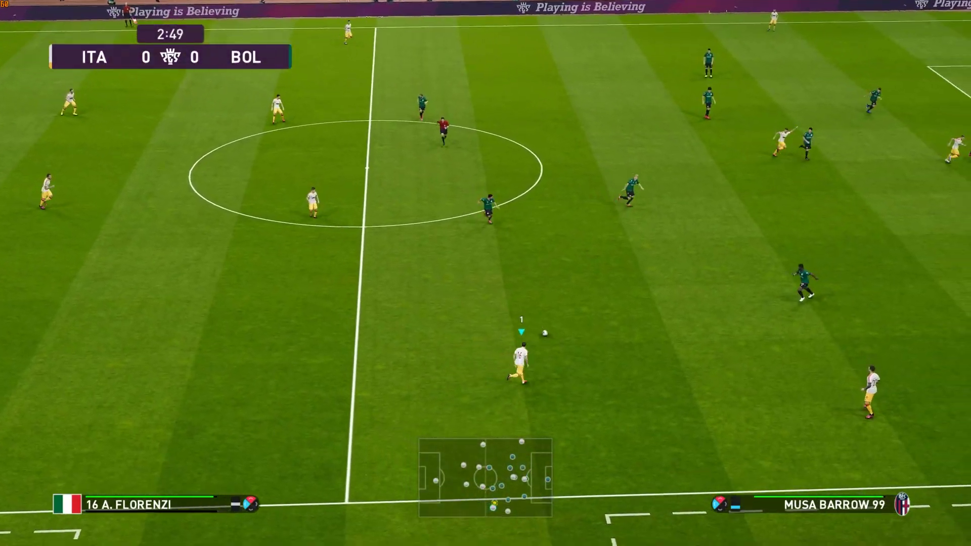